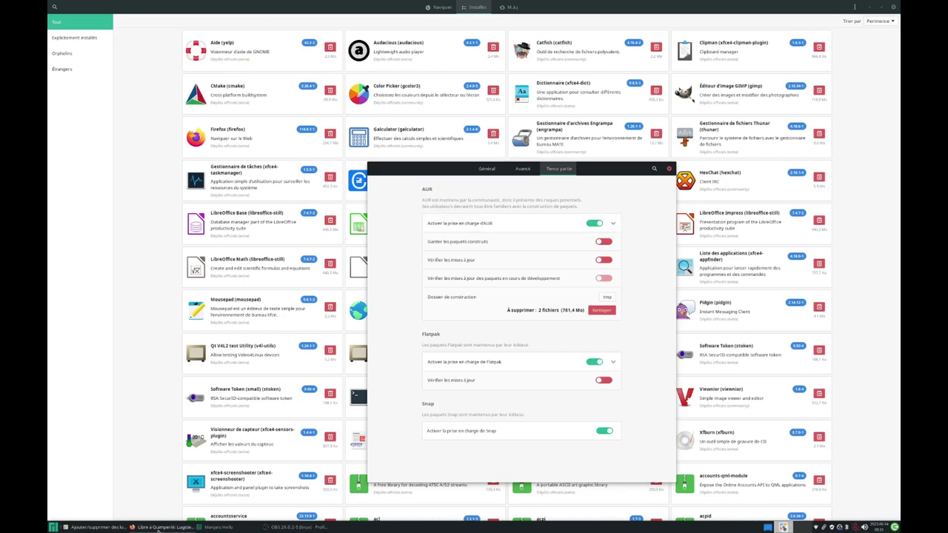
Switch to the Firefox browser and review the multimedia and internet software listed on the "Logiciels indispensables Ubuntu 22.04" page
{"action": "left_click", "coordinate": [157, 527]}
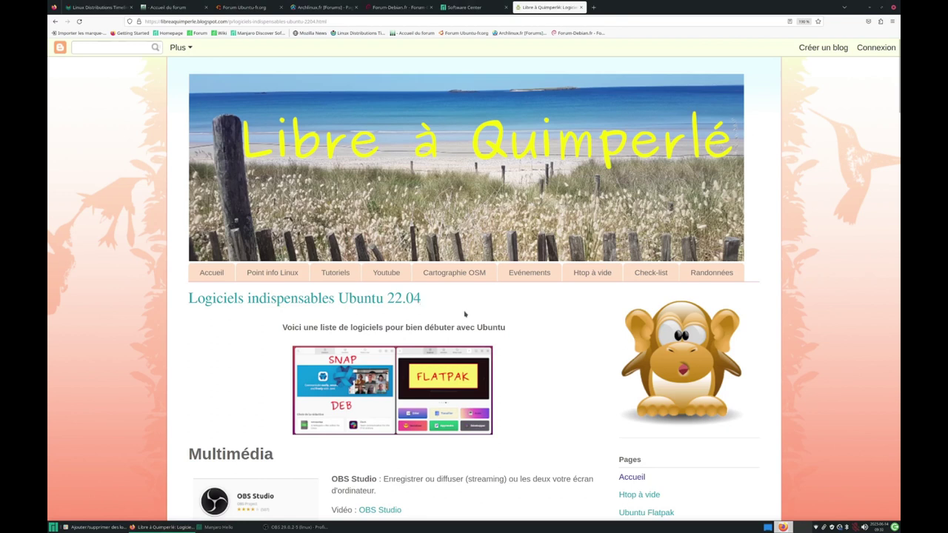
{"action": "scroll", "coordinate": [308, 396], "scroll_direction": "down", "scroll_amount": 3}
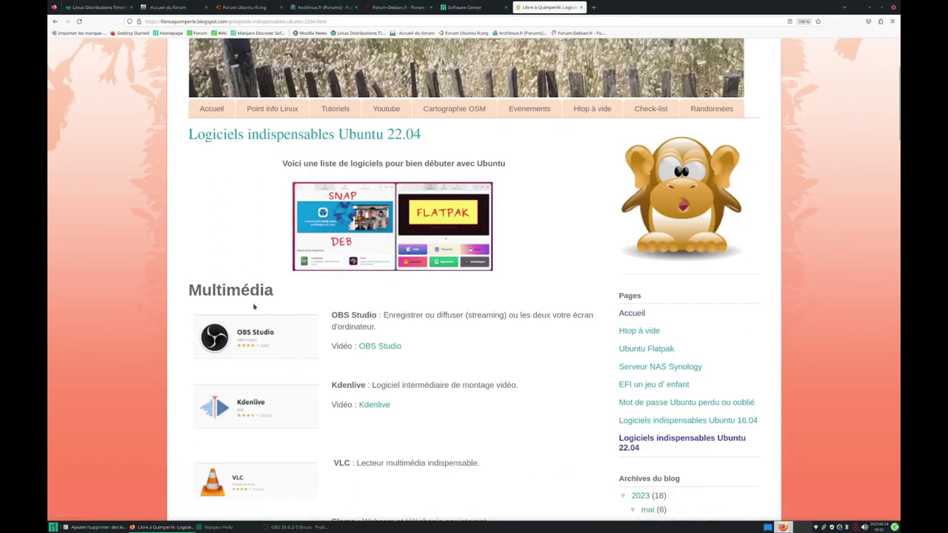
{"action": "scroll", "coordinate": [253, 306], "scroll_direction": "down", "scroll_amount": 3}
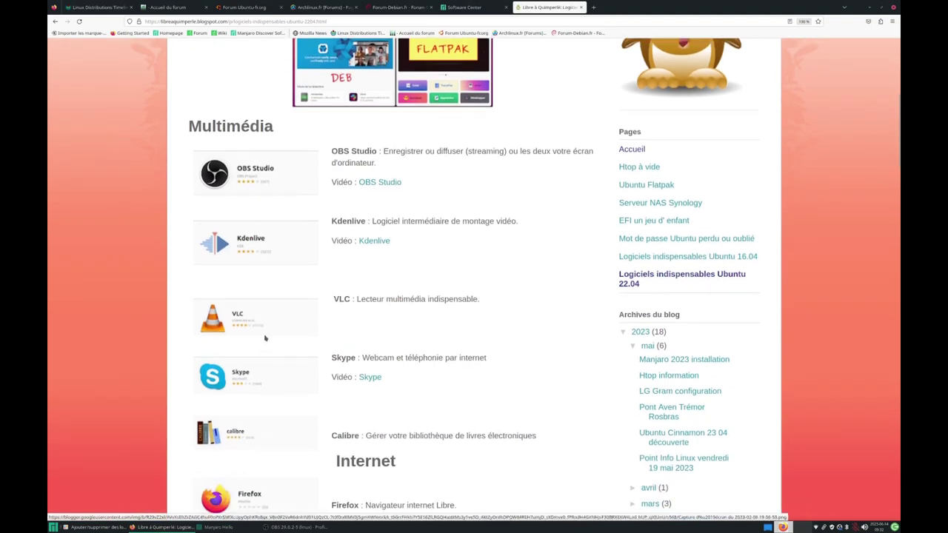
{"action": "scroll", "coordinate": [259, 300], "scroll_direction": "down", "scroll_amount": 3}
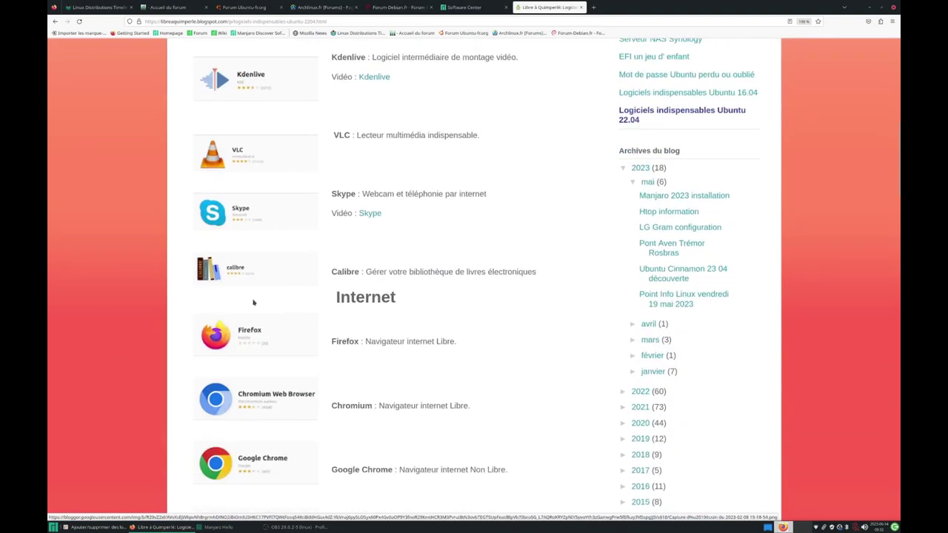
{"action": "scroll", "coordinate": [261, 326], "scroll_direction": "down", "scroll_amount": 2}
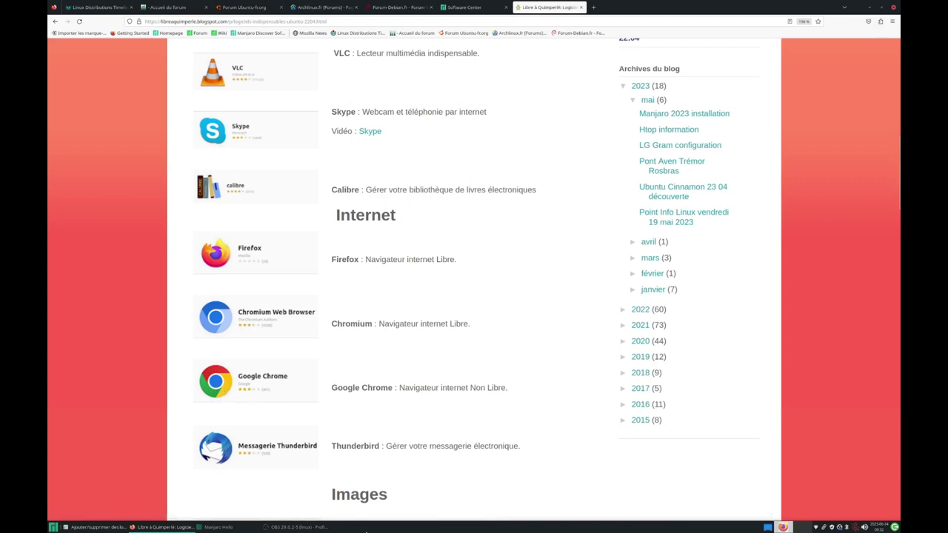
Return to the software manager, close its preferences and dismiss the authentication request
{"action": "left_click", "coordinate": [94, 527]}
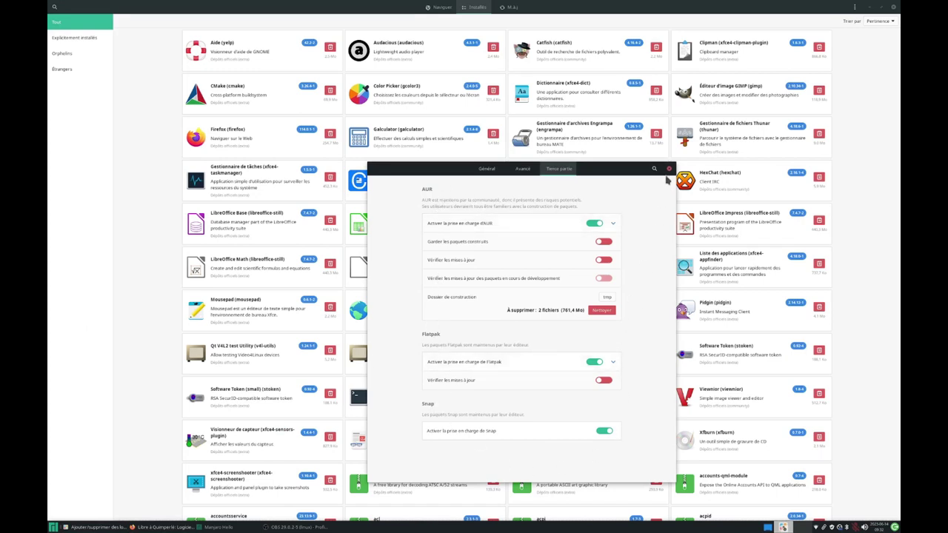
{"action": "left_click", "coordinate": [669, 169]}
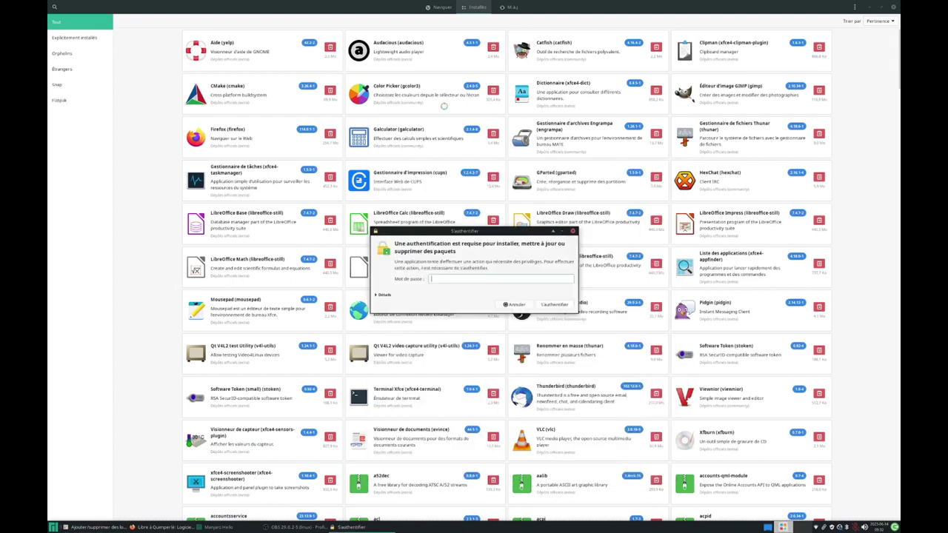
{"action": "key", "text": "Return"}
{"action": "left_click", "coordinate": [516, 304]}
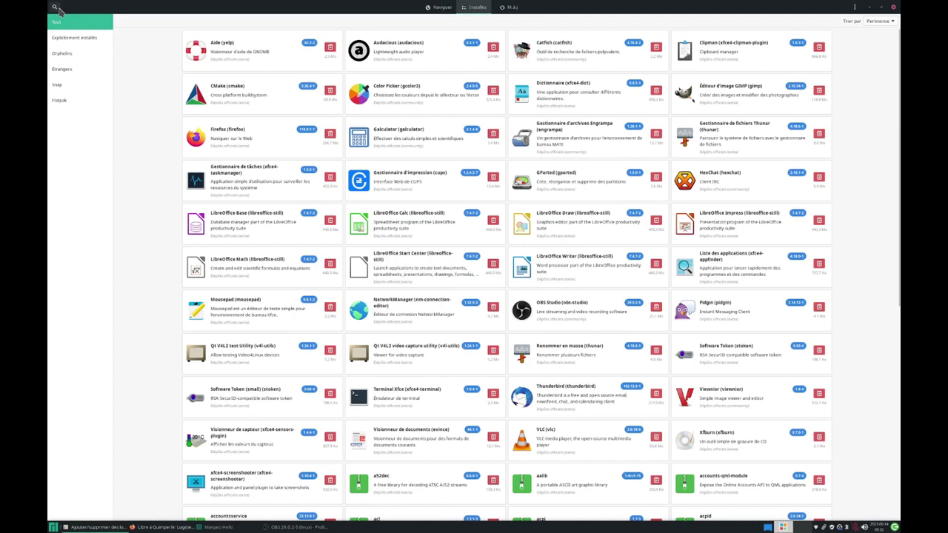
Search the software manager for the kdenlive packages
{"action": "left_click", "coordinate": [54, 8]}
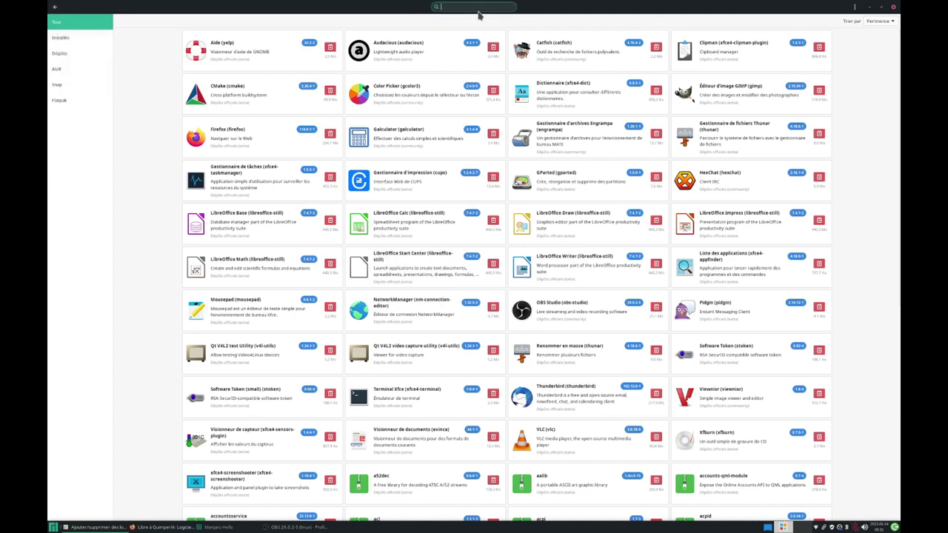
{"action": "type", "text": "kden"}
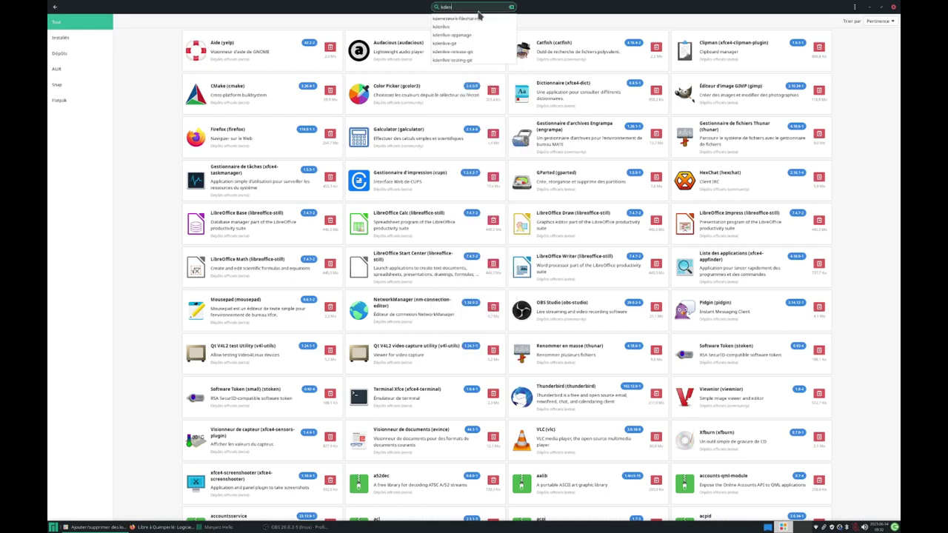
{"action": "left_click", "coordinate": [444, 29]}
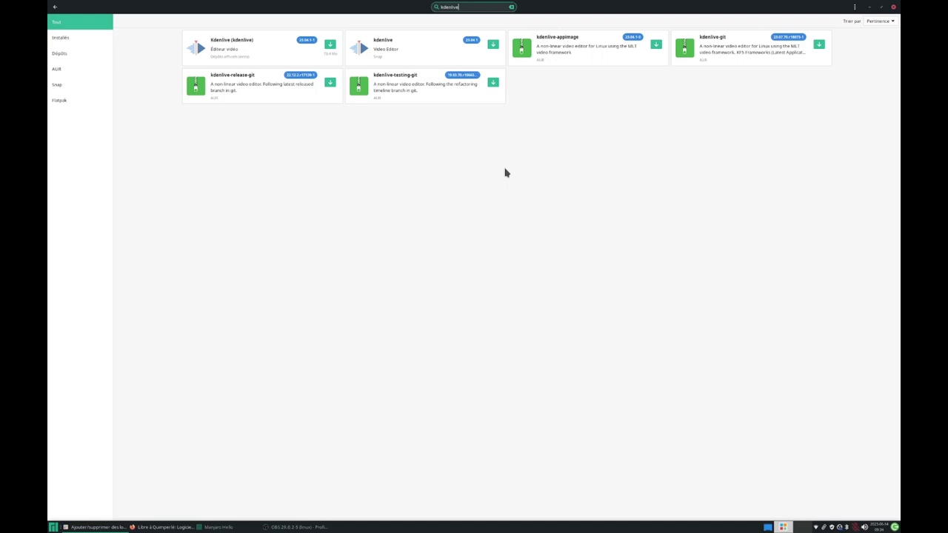
Refresh the package databases and close the software manager
{"action": "left_click", "coordinate": [857, 8]}
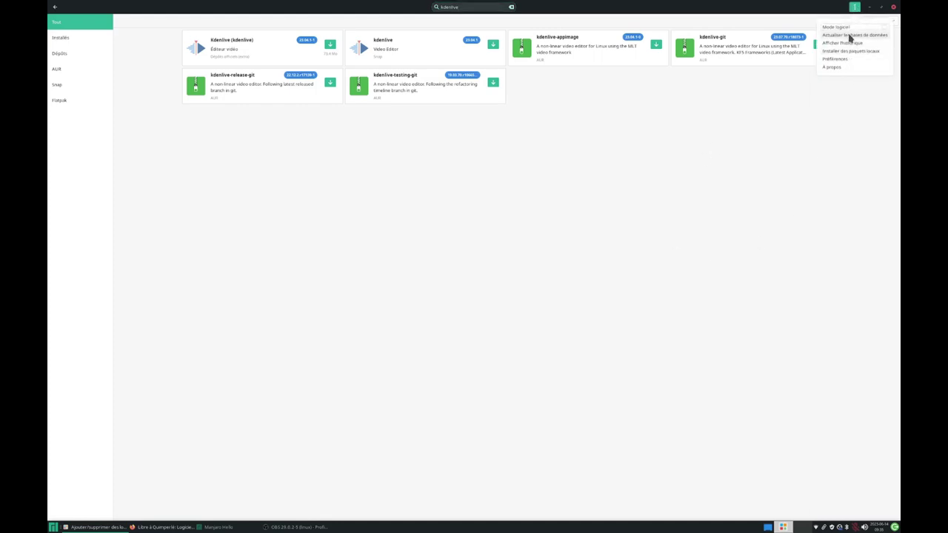
{"action": "left_click", "coordinate": [855, 35]}
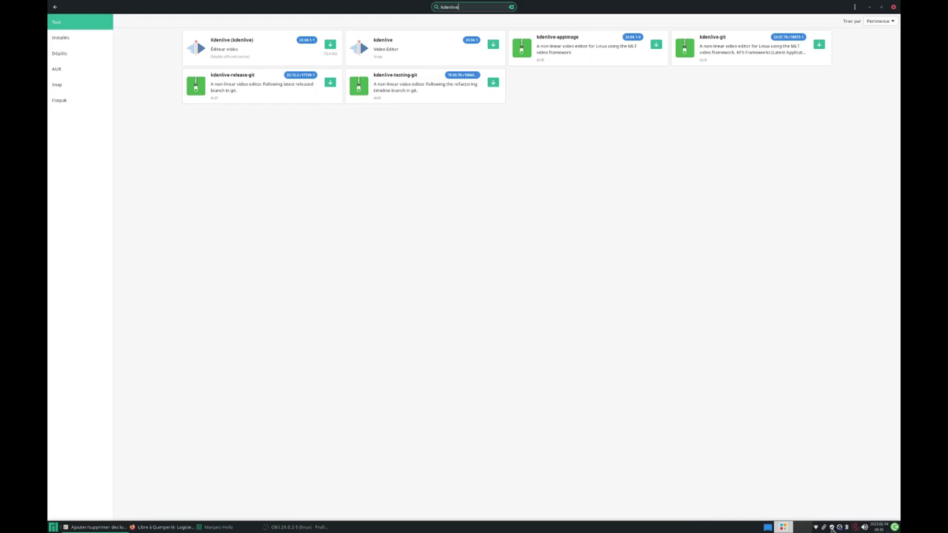
{"action": "left_click", "coordinate": [893, 7]}
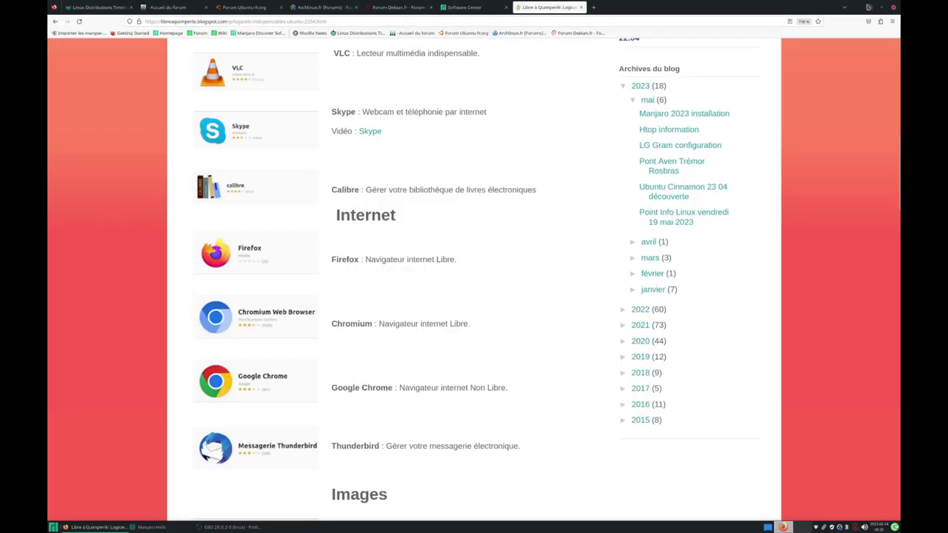
Minimise the browser and look through the applications in the desktop launcher's Accessoires category
{"action": "left_click", "coordinate": [869, 7]}
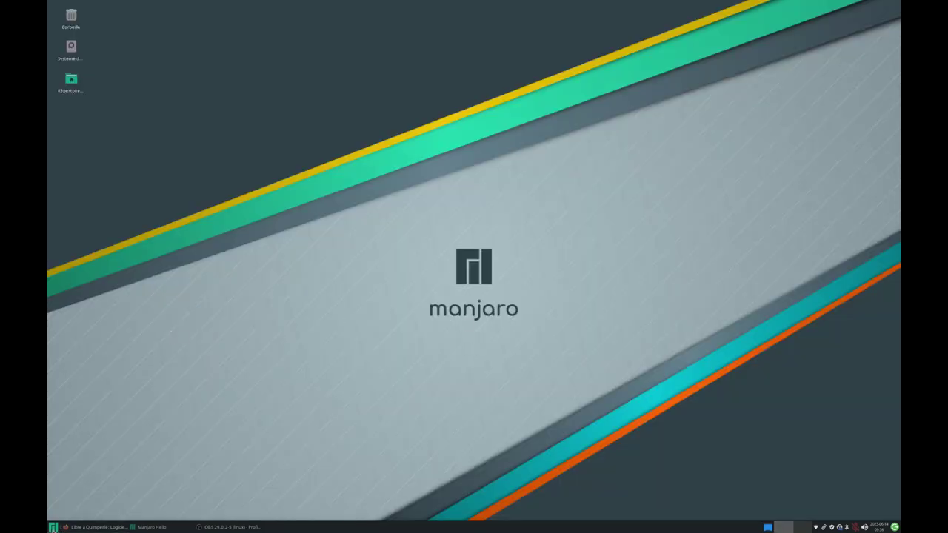
{"action": "key", "text": "super"}
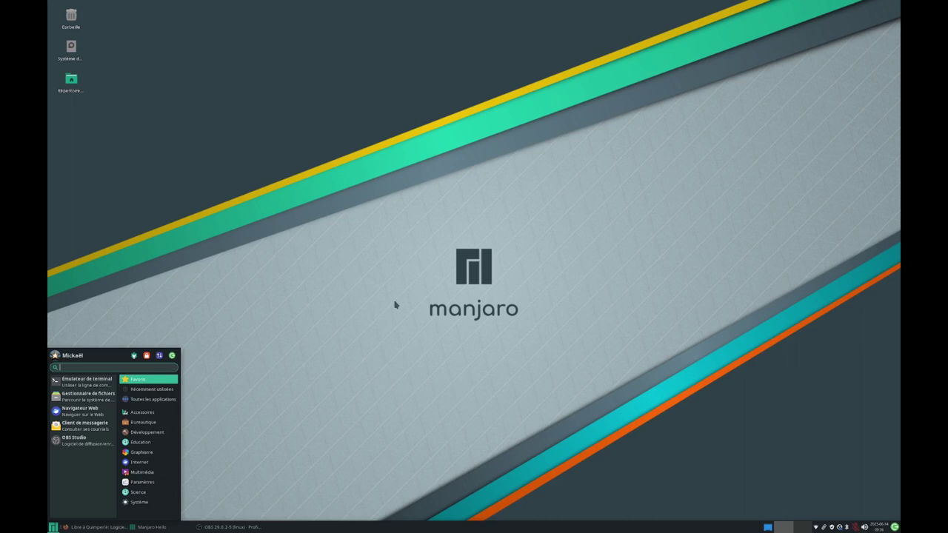
{"action": "left_click", "coordinate": [148, 413]}
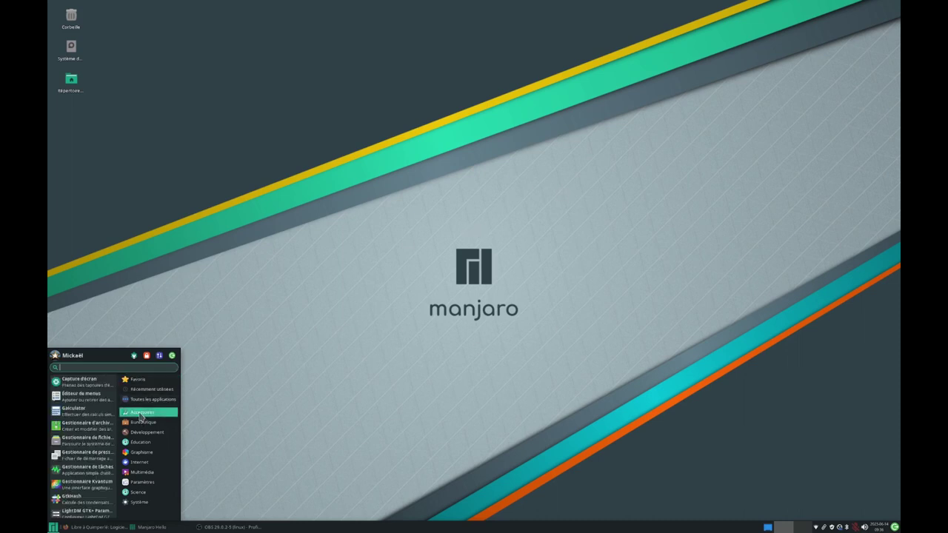
{"action": "scroll", "coordinate": [89, 426], "scroll_direction": "down", "scroll_amount": 2}
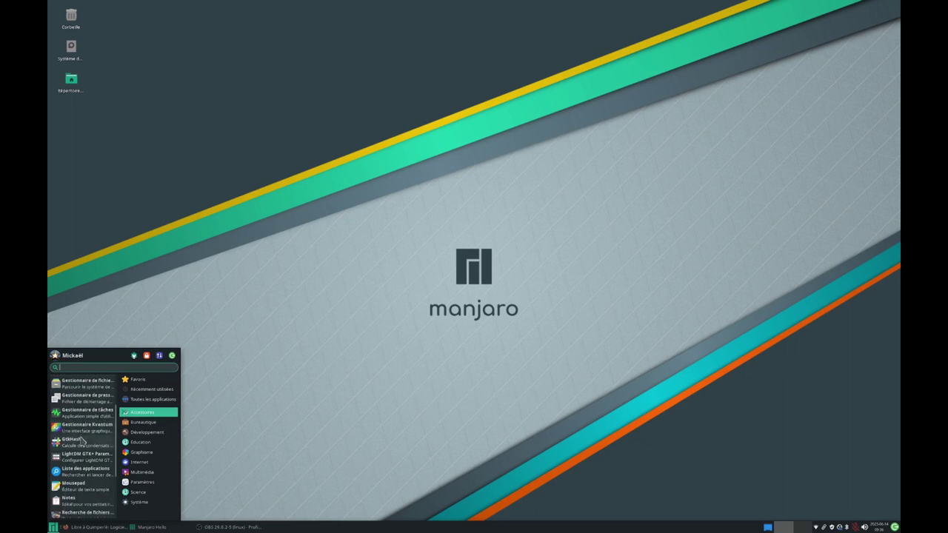
{"action": "scroll", "coordinate": [79, 478], "scroll_direction": "down", "scroll_amount": 1}
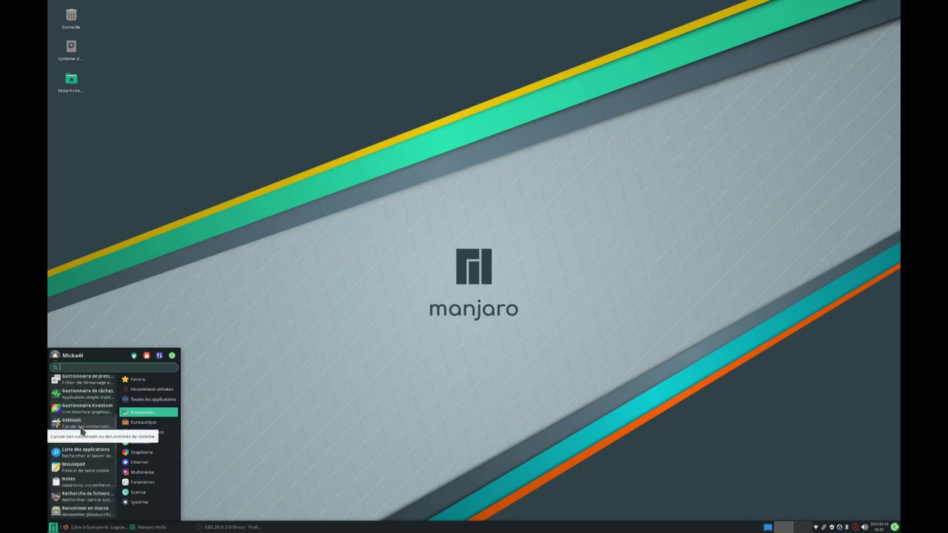
{"action": "scroll", "coordinate": [79, 504], "scroll_direction": "down", "scroll_amount": 2}
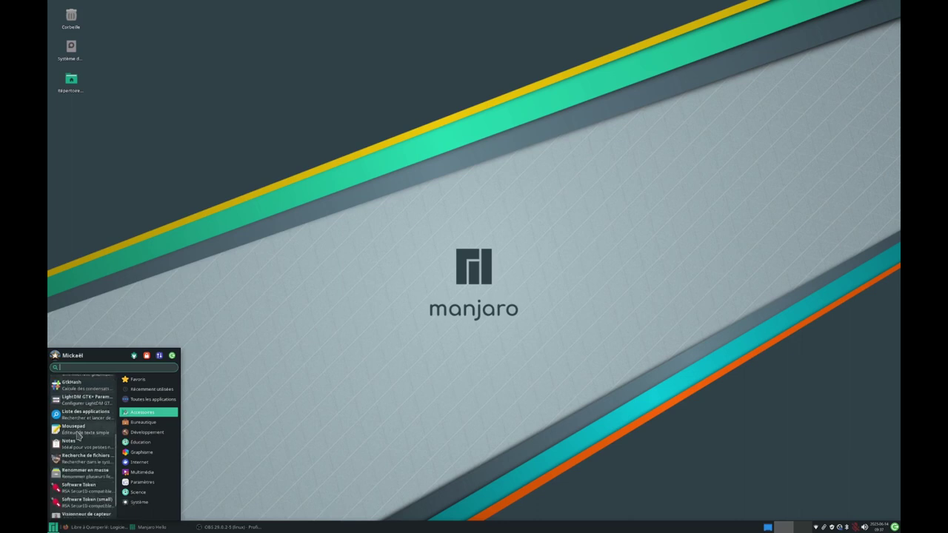
{"action": "scroll", "coordinate": [74, 485], "scroll_direction": "down", "scroll_amount": 1}
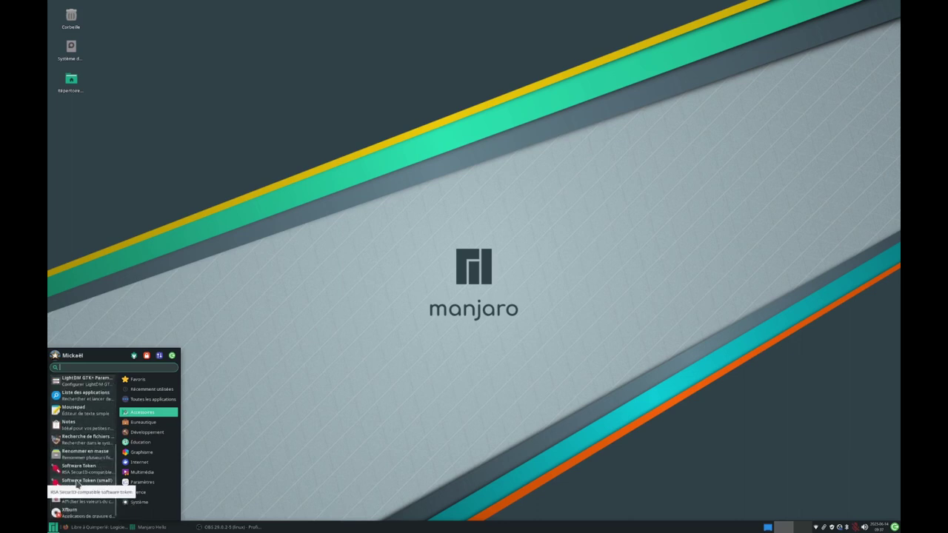
{"action": "scroll", "coordinate": [70, 489], "scroll_direction": "down", "scroll_amount": 1}
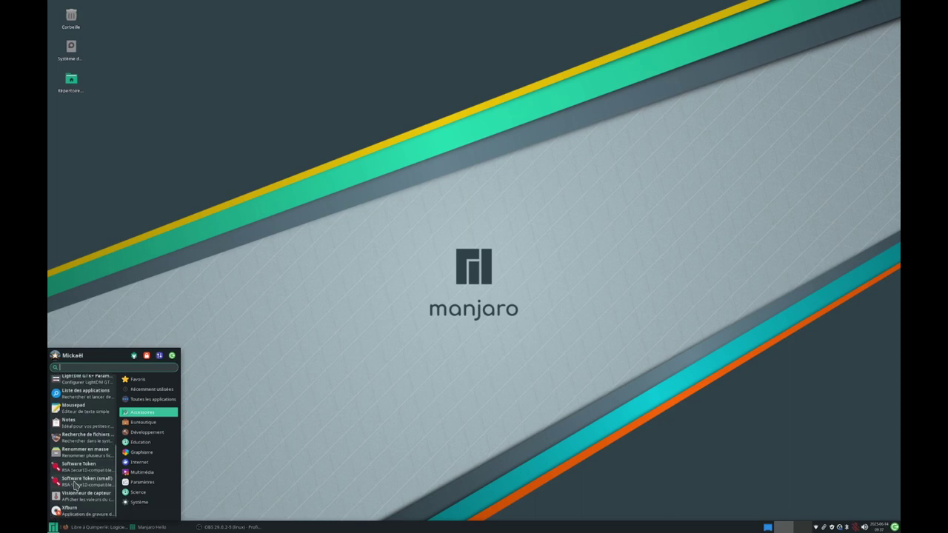
Look through the applications in the Bureautique, Graphisme, Multimédia and Paramètres categories
{"action": "left_click", "coordinate": [143, 425]}
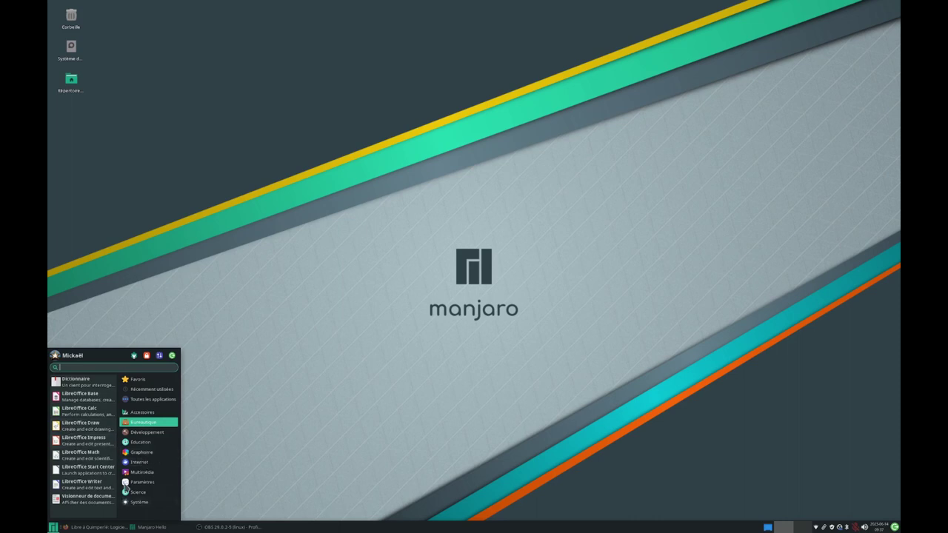
{"action": "left_click", "coordinate": [137, 453]}
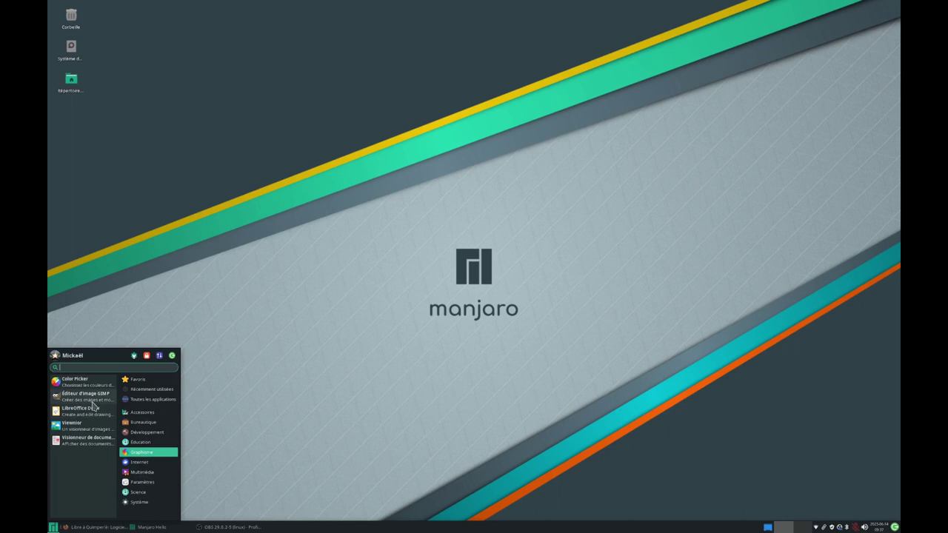
{"action": "left_click", "coordinate": [140, 472]}
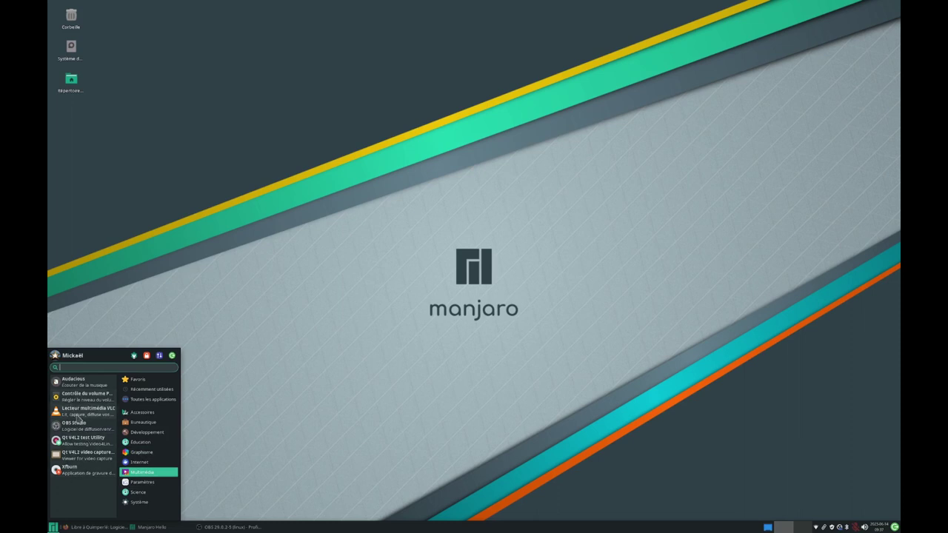
{"action": "left_click", "coordinate": [139, 482]}
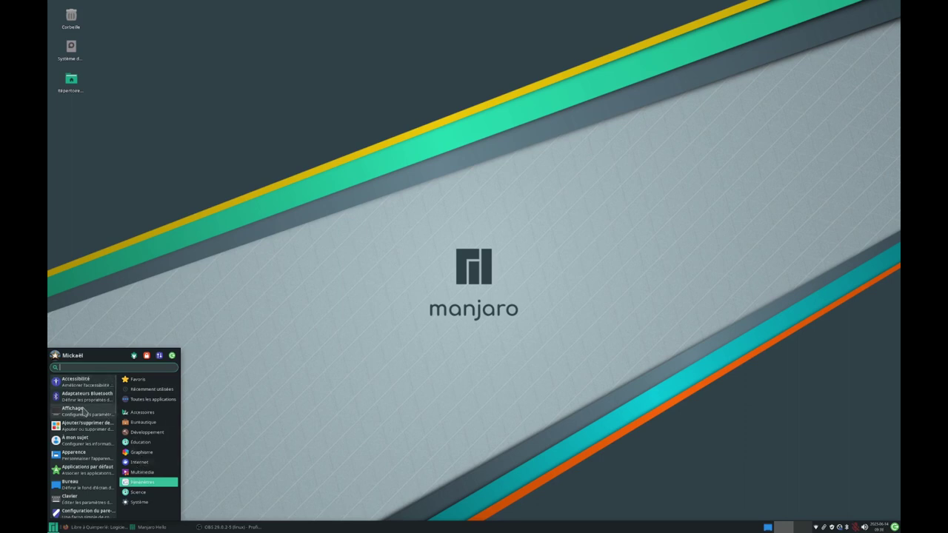
{"action": "scroll", "coordinate": [77, 398], "scroll_direction": "down", "scroll_amount": 6}
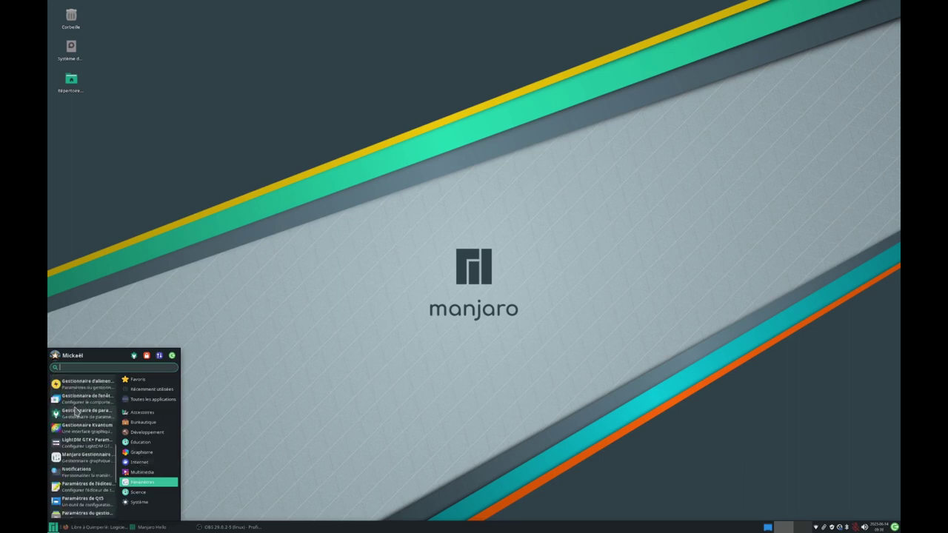
{"action": "scroll", "coordinate": [76, 468], "scroll_direction": "up", "scroll_amount": 6}
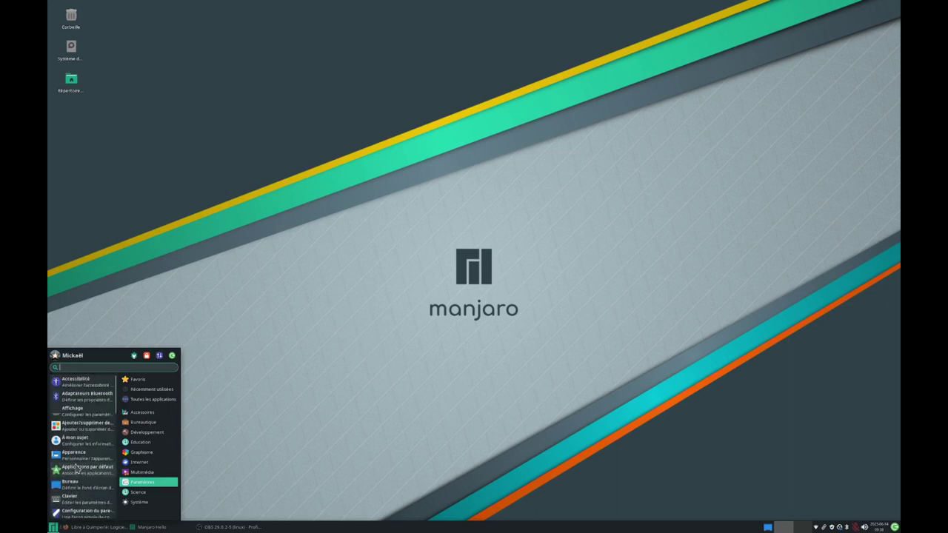
Open the desktop's system settings and launch the Manjaro settings manager from there
{"action": "left_click", "coordinate": [134, 358]}
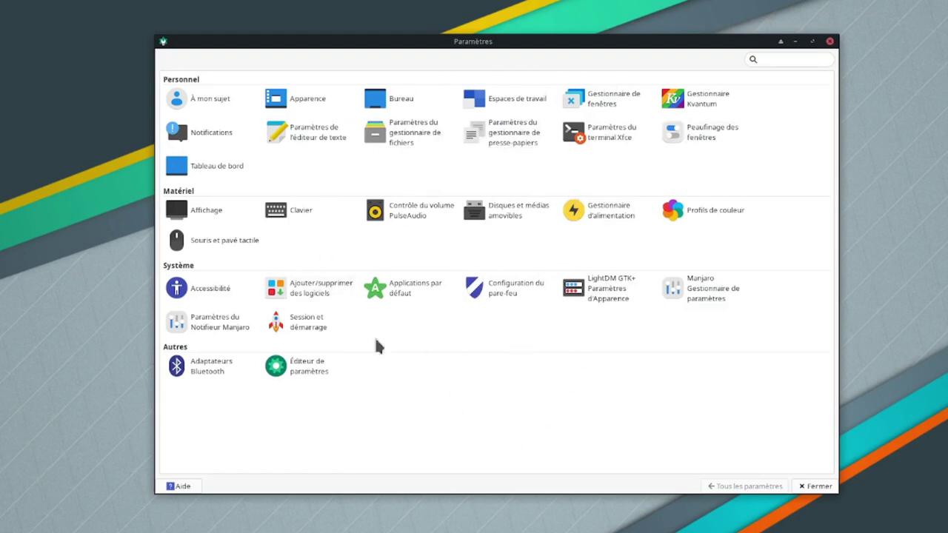
{"action": "left_click", "coordinate": [301, 295]}
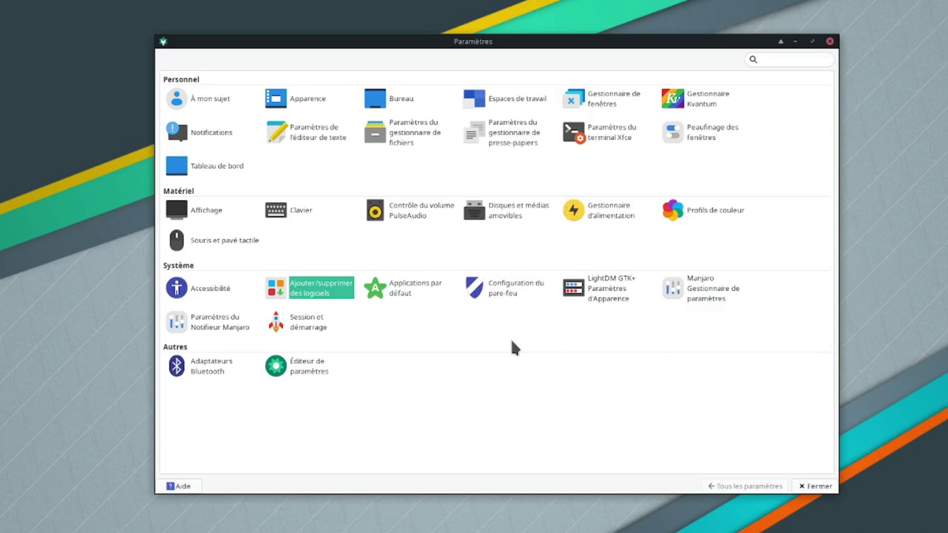
{"action": "left_click", "coordinate": [696, 295]}
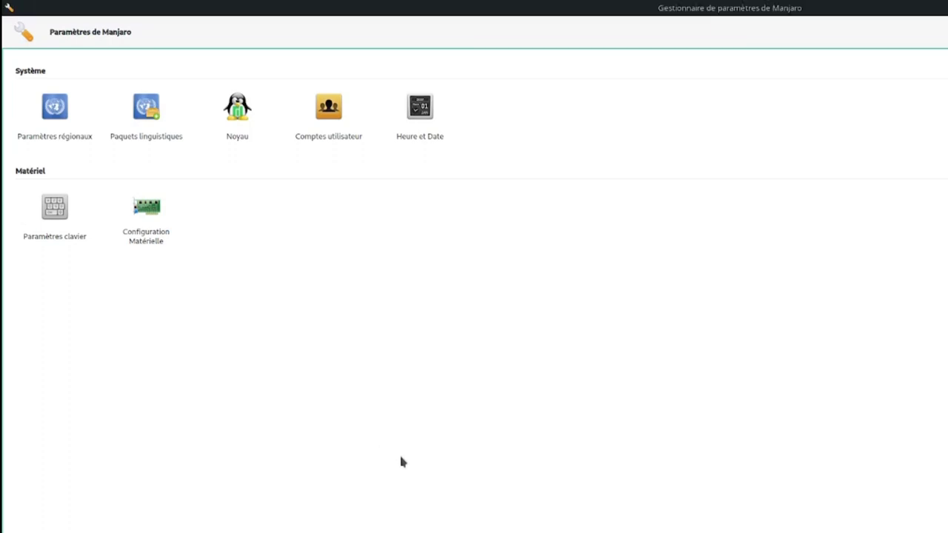
View the system's regional settings and return to the overview of all Manjaro settings
{"action": "left_click", "coordinate": [63, 123]}
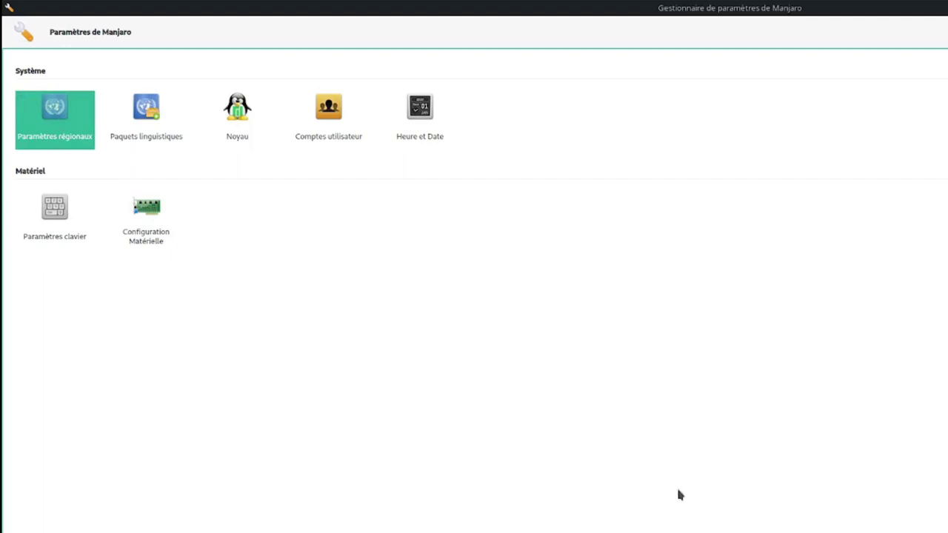
{"action": "double_click", "coordinate": [56, 124]}
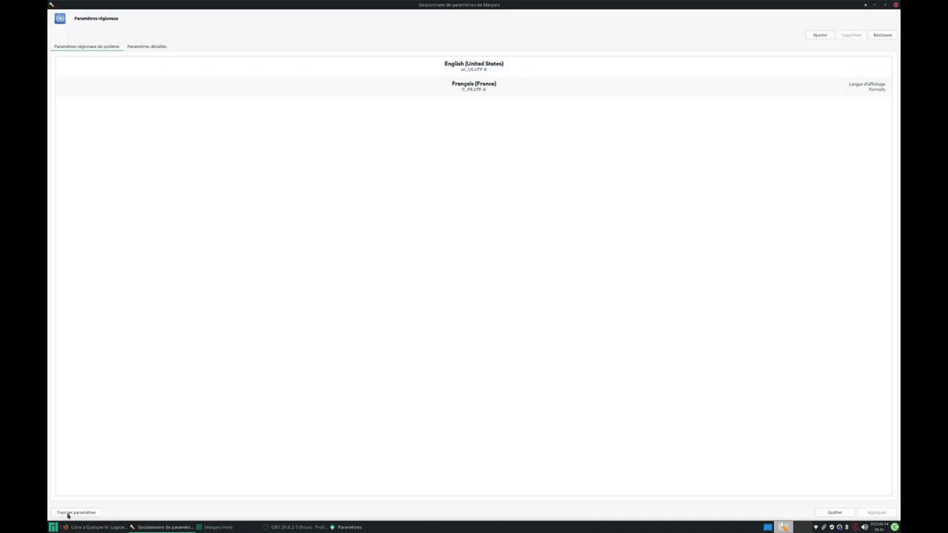
{"action": "left_click", "coordinate": [68, 514]}
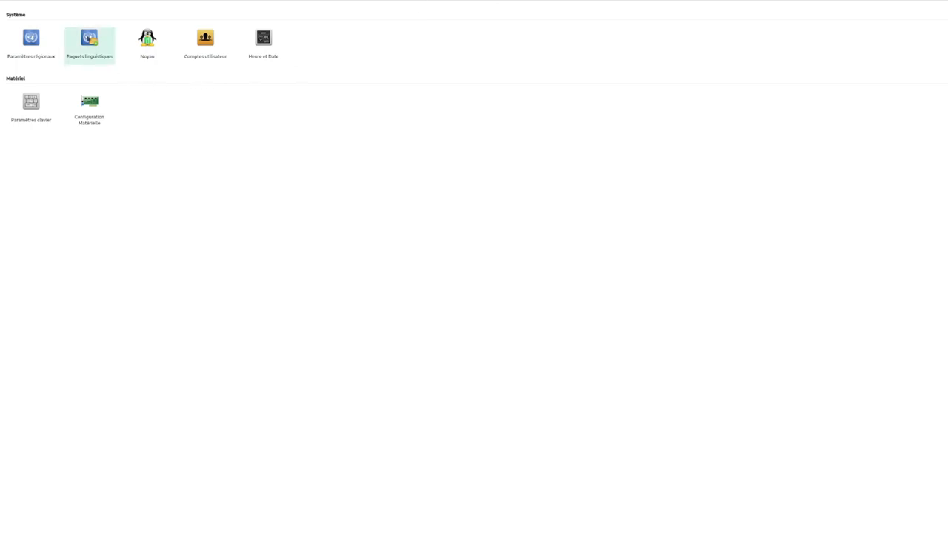
Open the language packages settings to view the available language packages
{"action": "left_click", "coordinate": [87, 52]}
{"action": "left_click", "coordinate": [88, 49]}
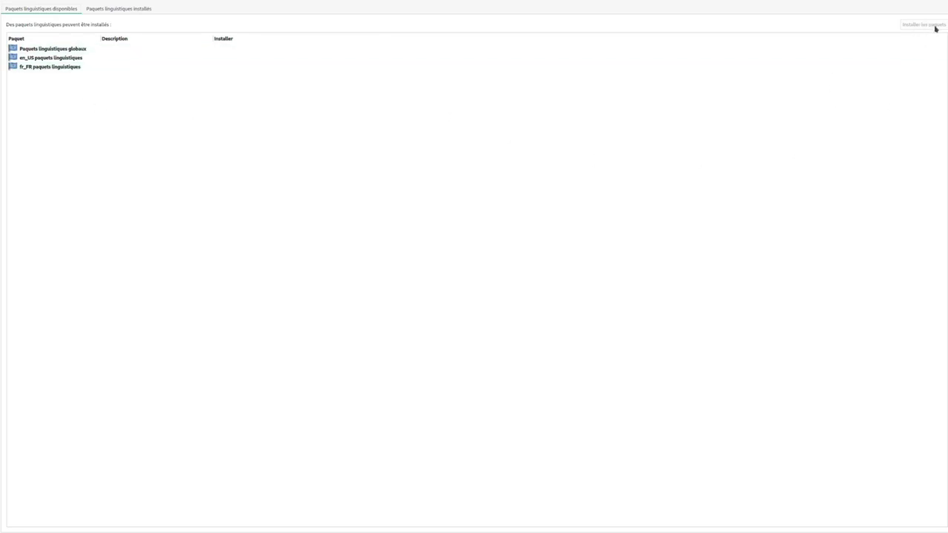
Check the installed and available language packages, and open the Linux kernel settings from the Manjaro settings overview
{"action": "left_click", "coordinate": [114, 9]}
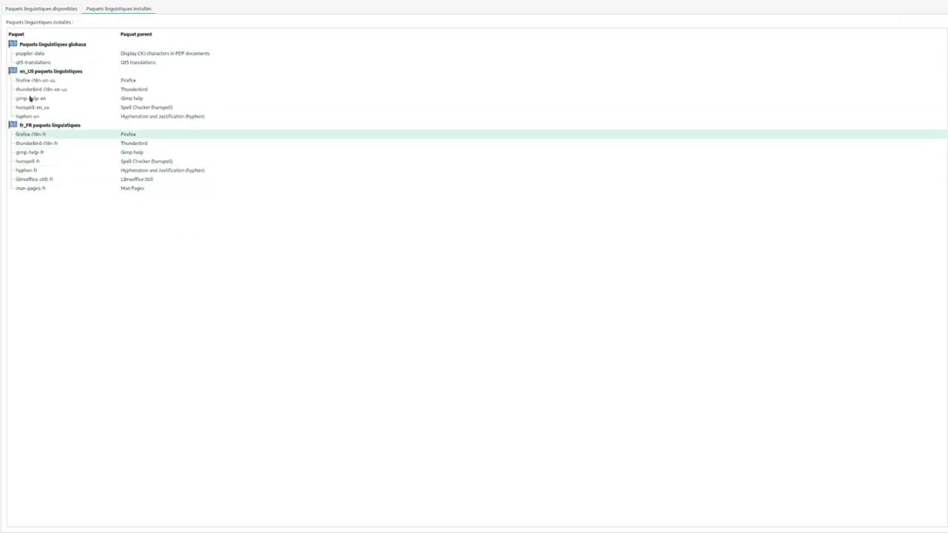
{"action": "left_click", "coordinate": [26, 9]}
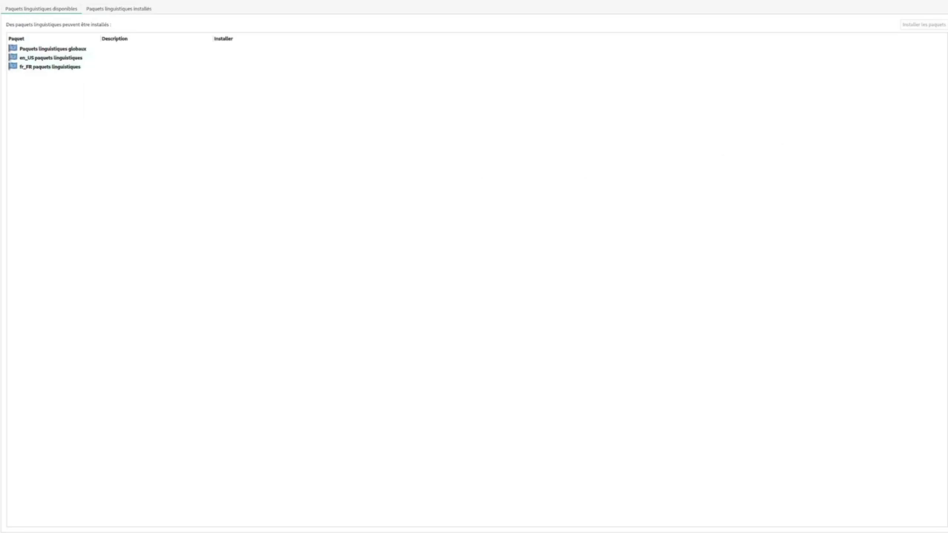
{"action": "key", "text": "Escape"}
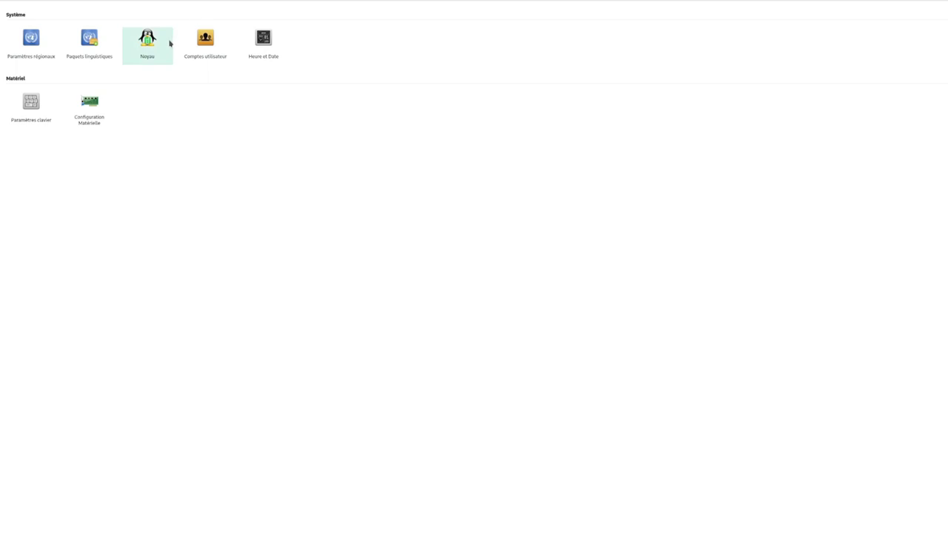
{"action": "left_click", "coordinate": [147, 53]}
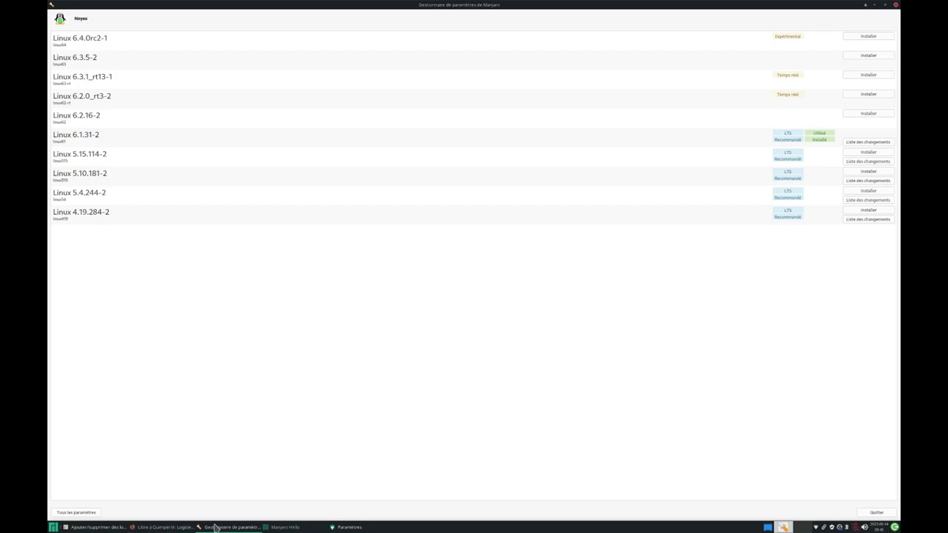
Switch to the package manager (Ajouter/supprimer des logiciels) and search for timeshift
{"action": "left_click", "coordinate": [97, 527]}
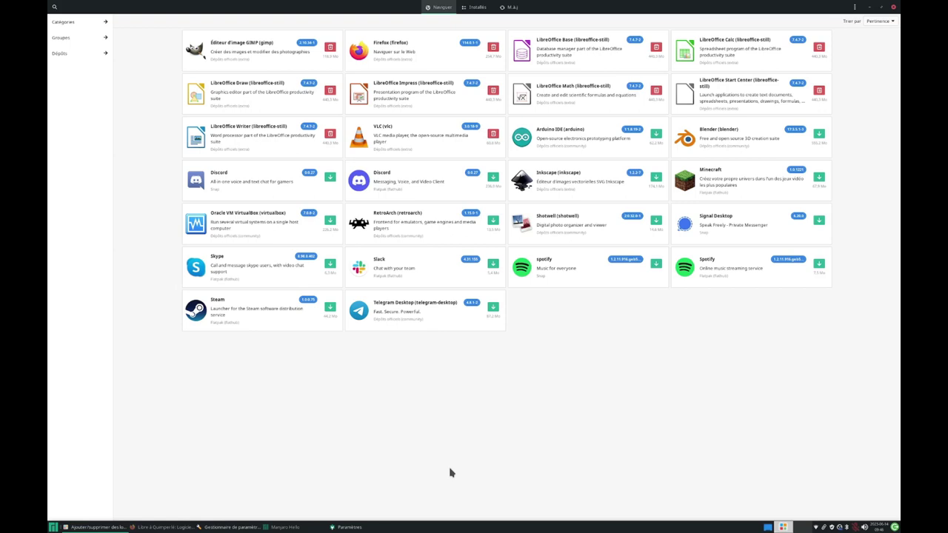
{"action": "type", "text": "sime"}
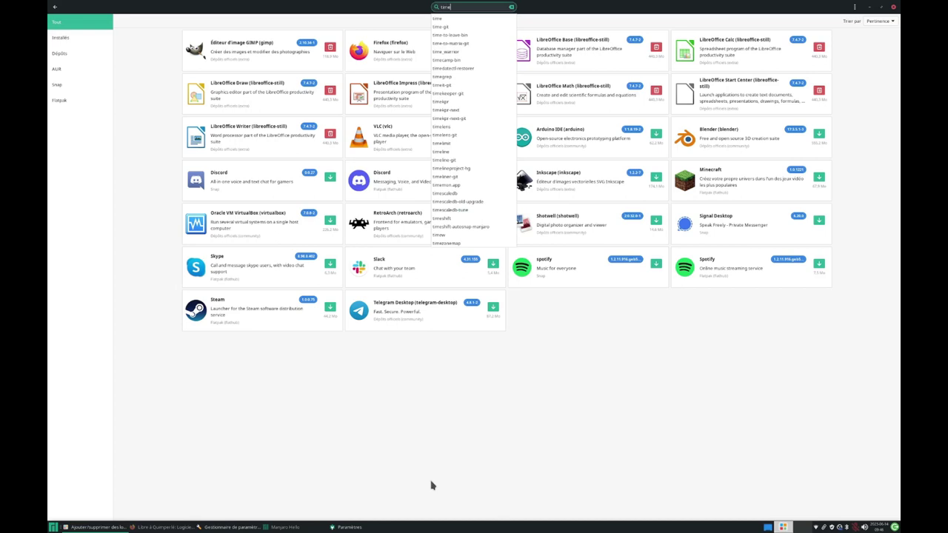
{"action": "type", "text": "s"}
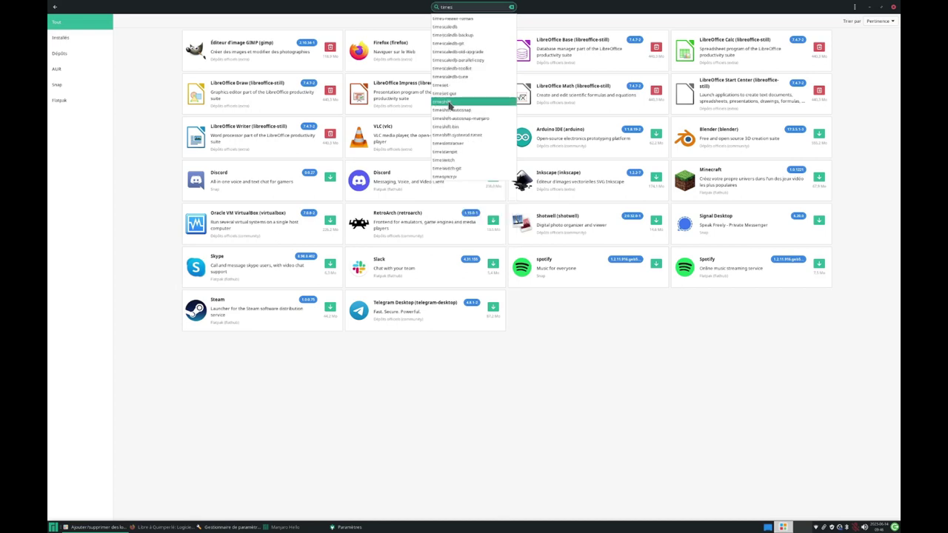
{"action": "left_click", "coordinate": [449, 102]}
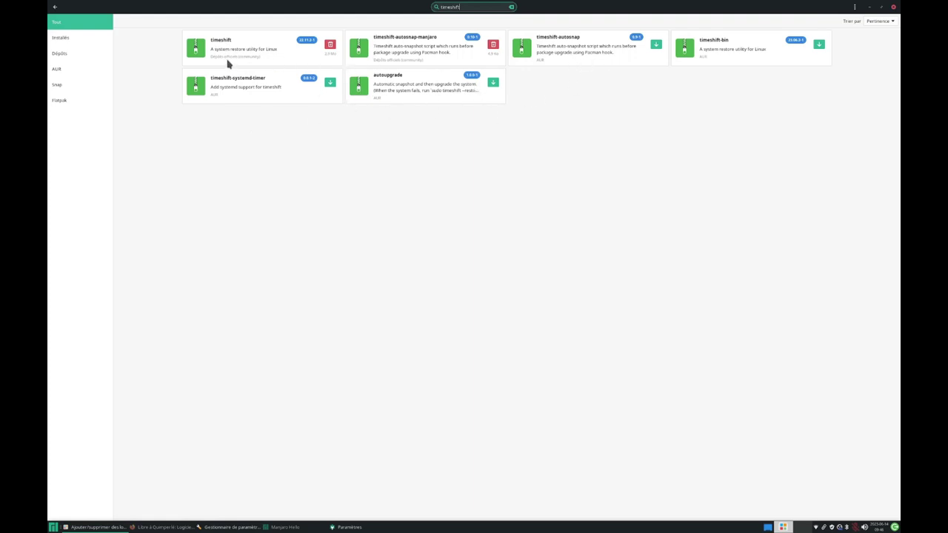
Search the package manager for skype and for google-chrome
{"action": "double_click", "coordinate": [456, 7]}
{"action": "type", "text": "skype"}
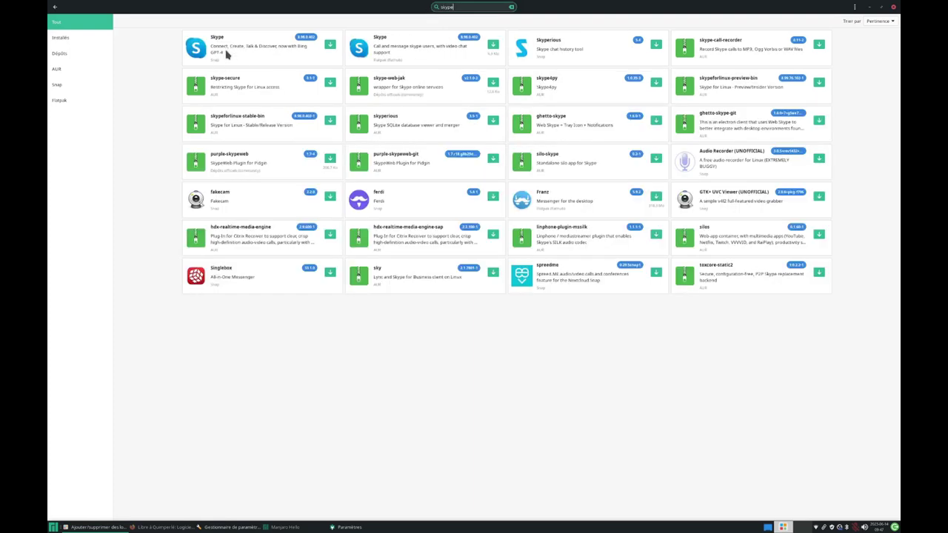
{"action": "double_click", "coordinate": [447, 6]}
{"action": "type", "text": "google"}
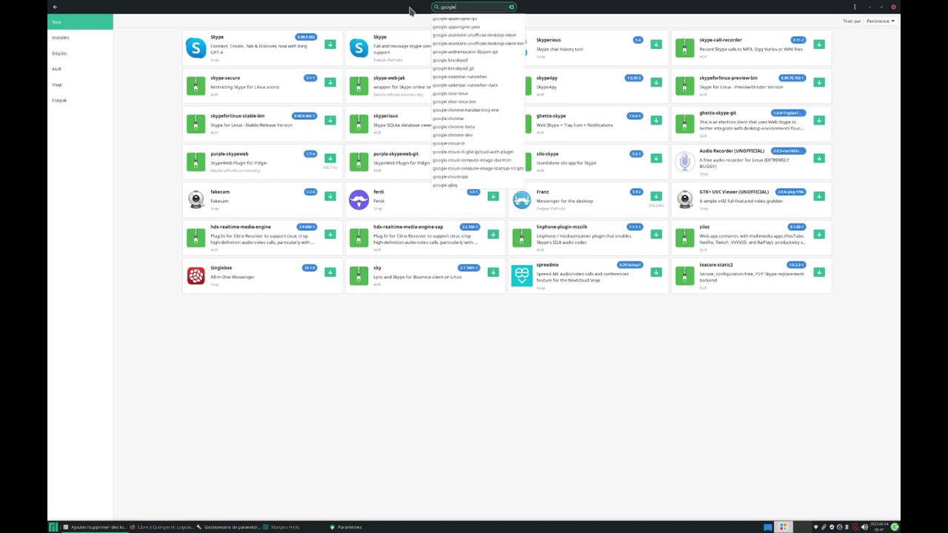
{"action": "left_click", "coordinate": [448, 118]}
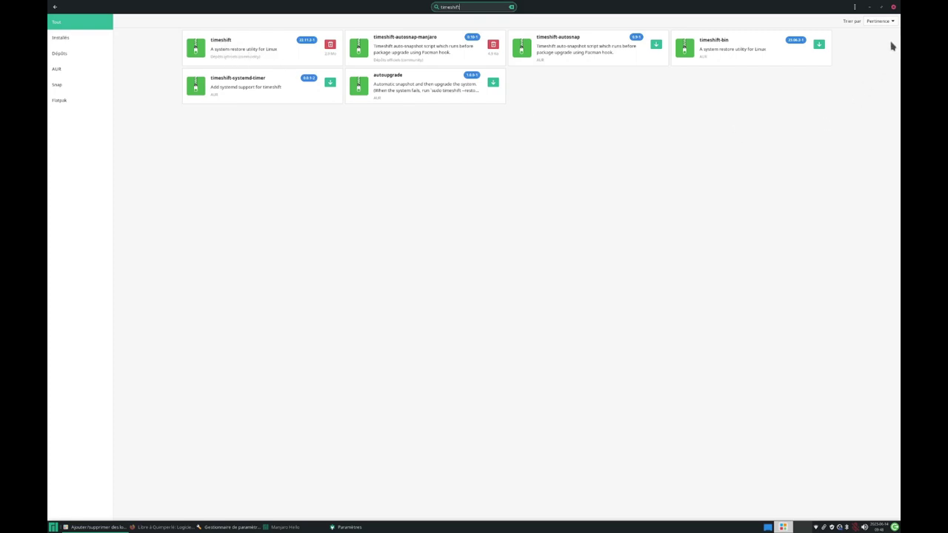
Close the package manager and check the automatic time option in Manjaro's Heure et Date settings, closing the settings manager at the end
{"action": "left_click", "coordinate": [894, 7]}
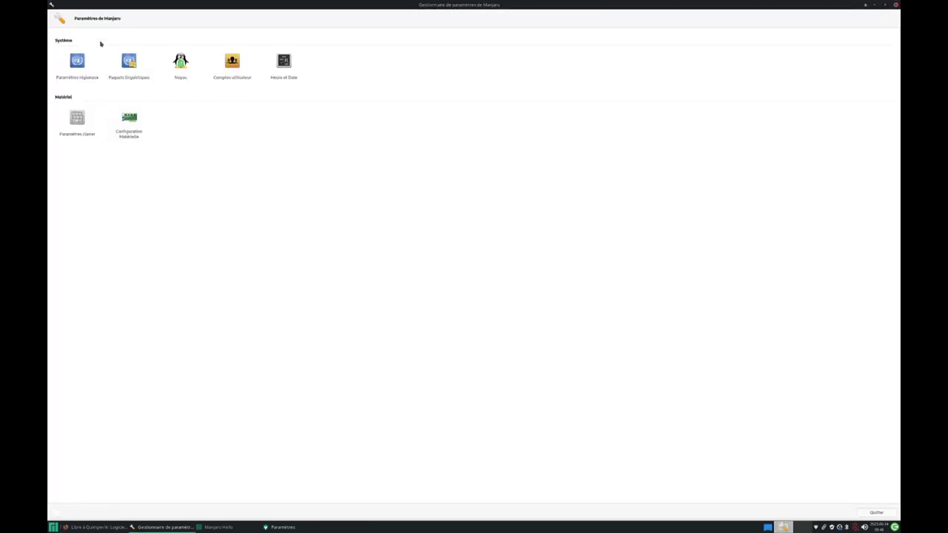
{"action": "left_click", "coordinate": [283, 66]}
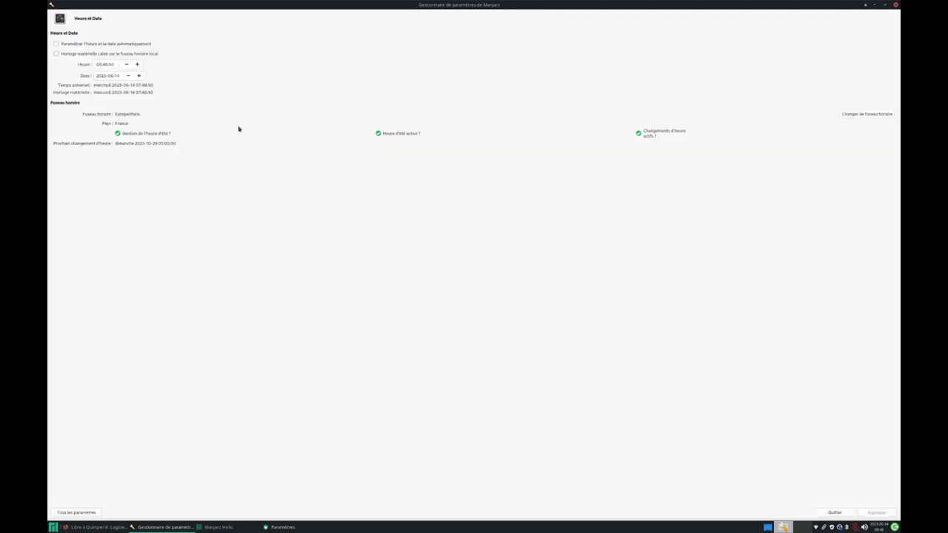
{"action": "left_click", "coordinate": [56, 44]}
{"action": "key", "text": "alt+F4"}
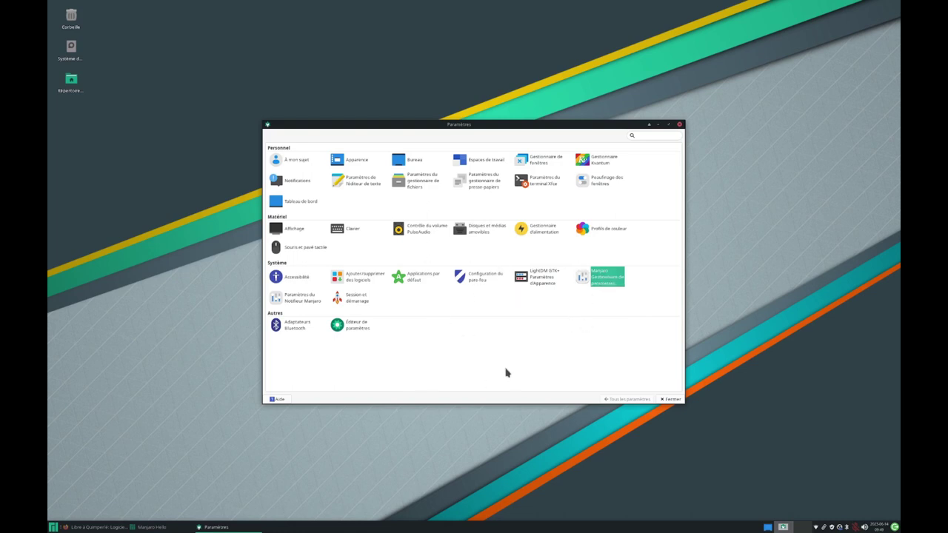
Close the system settings window and open the file manager from the application menu's favourites
{"action": "left_click", "coordinate": [679, 125]}
{"action": "key", "text": "super"}
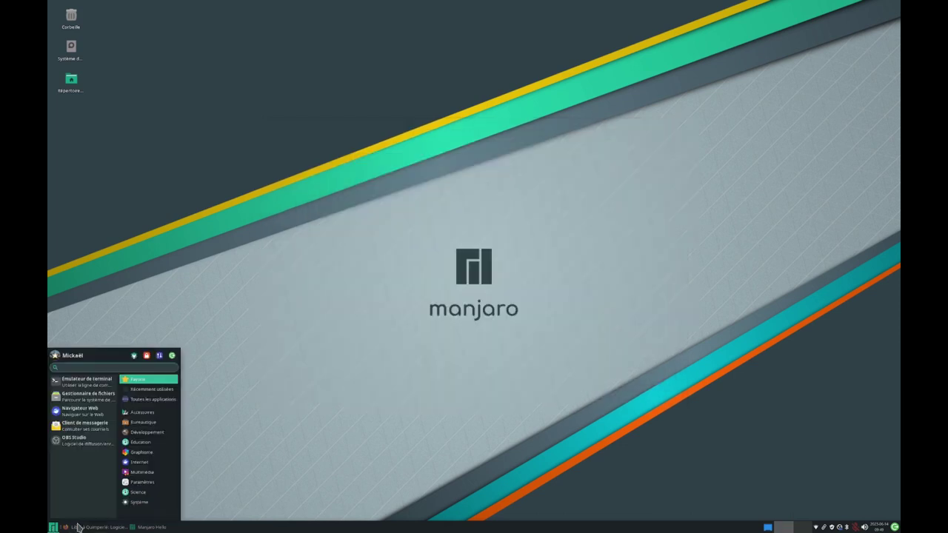
{"action": "left_click", "coordinate": [77, 399]}
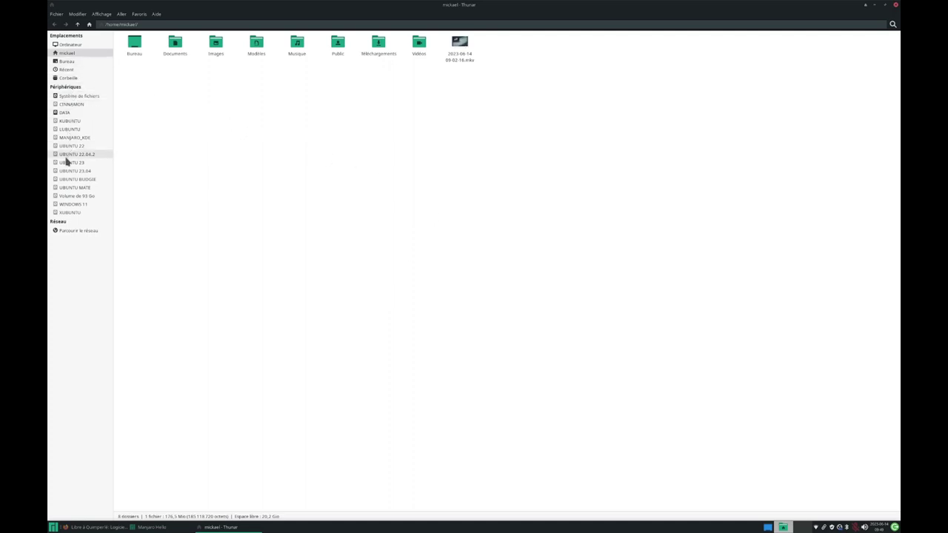
Browse the contents of the DATA drive, the home folder and the Ordinateur location
{"action": "left_click", "coordinate": [69, 112]}
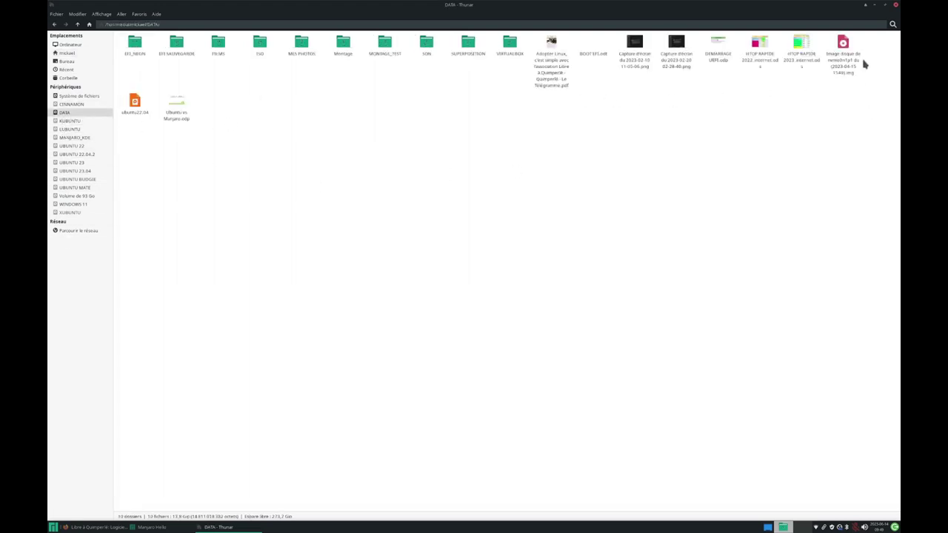
{"action": "left_click", "coordinate": [66, 53]}
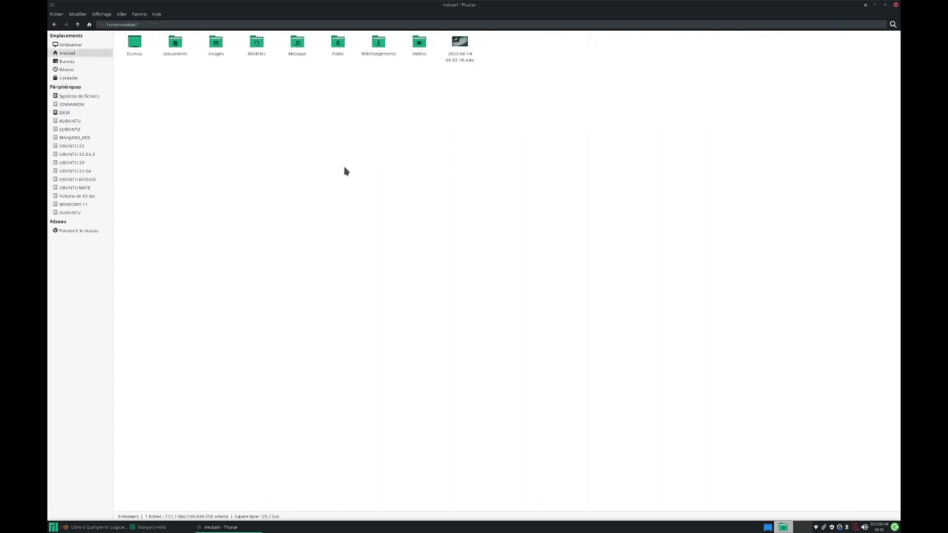
{"action": "left_click", "coordinate": [72, 46]}
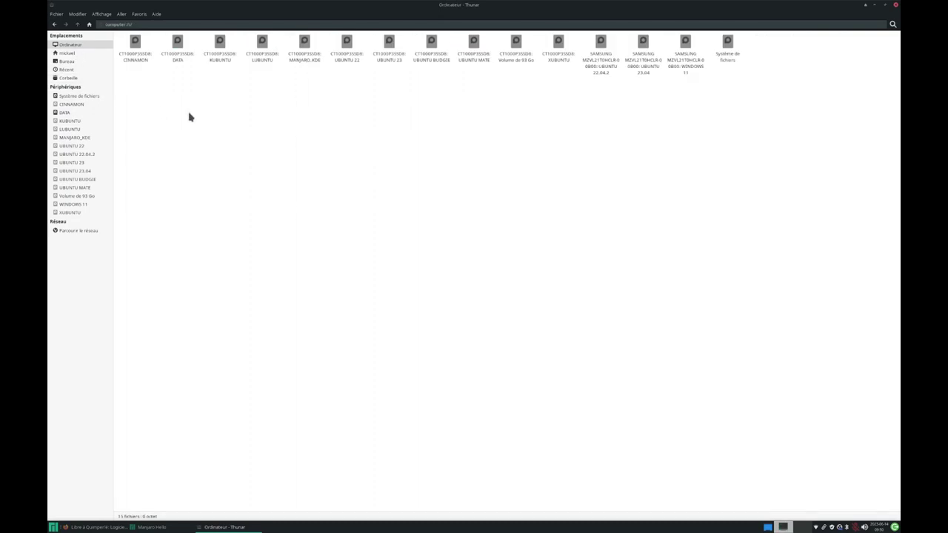
View the file manager's version information (À propos) and close the file manager
{"action": "left_click", "coordinate": [99, 14]}
{"action": "mouse_move", "coordinate": [156, 15]}
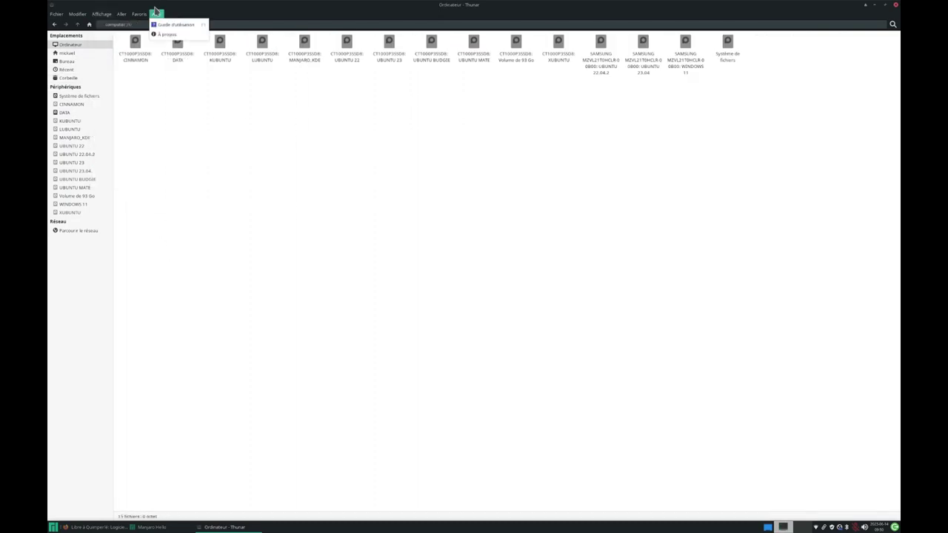
{"action": "left_click", "coordinate": [159, 35]}
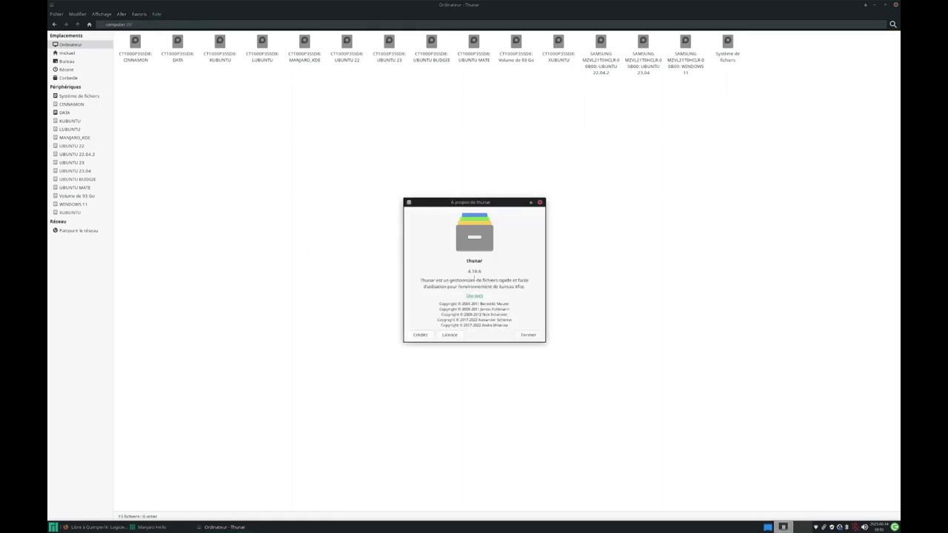
{"action": "left_click", "coordinate": [528, 336]}
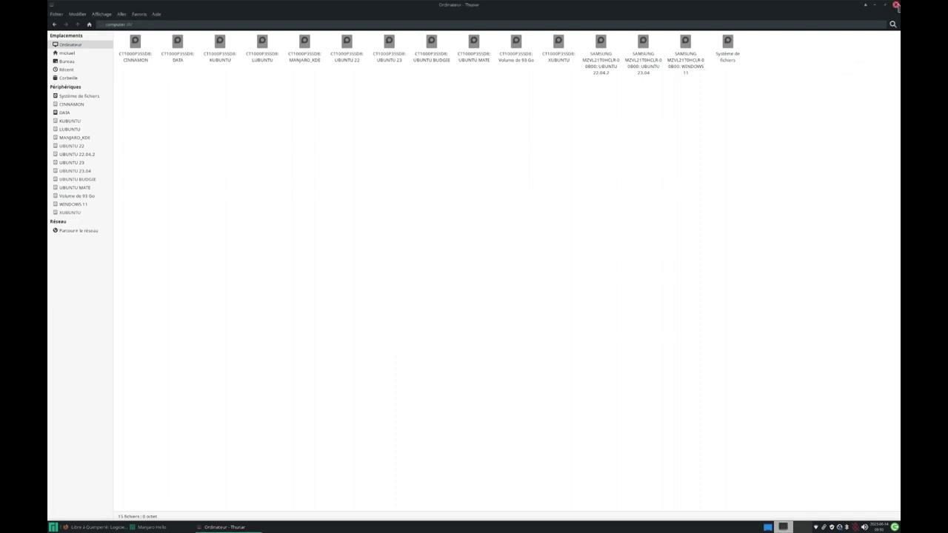
{"action": "left_click", "coordinate": [896, 5]}
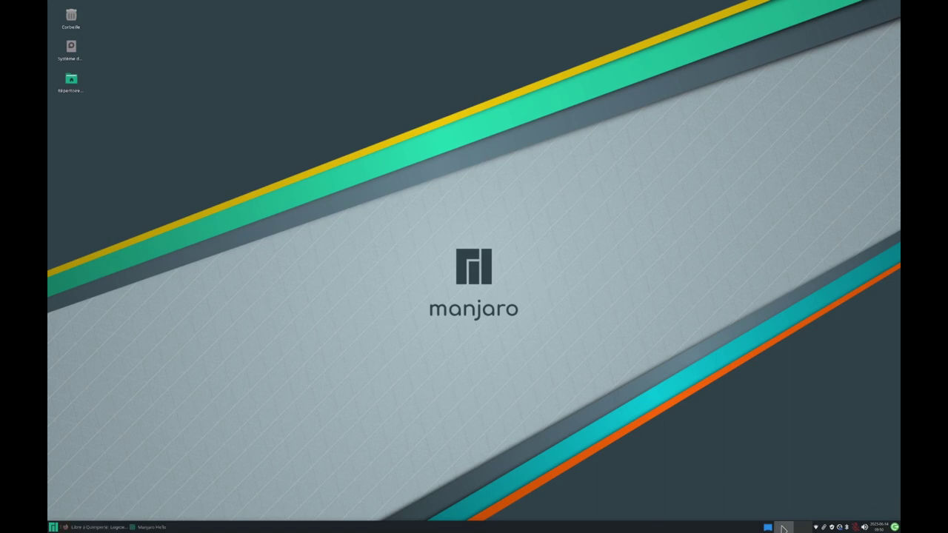
Open the home folder from the desktop, and move the Firefox window to the second workspace
{"action": "double_click", "coordinate": [74, 91]}
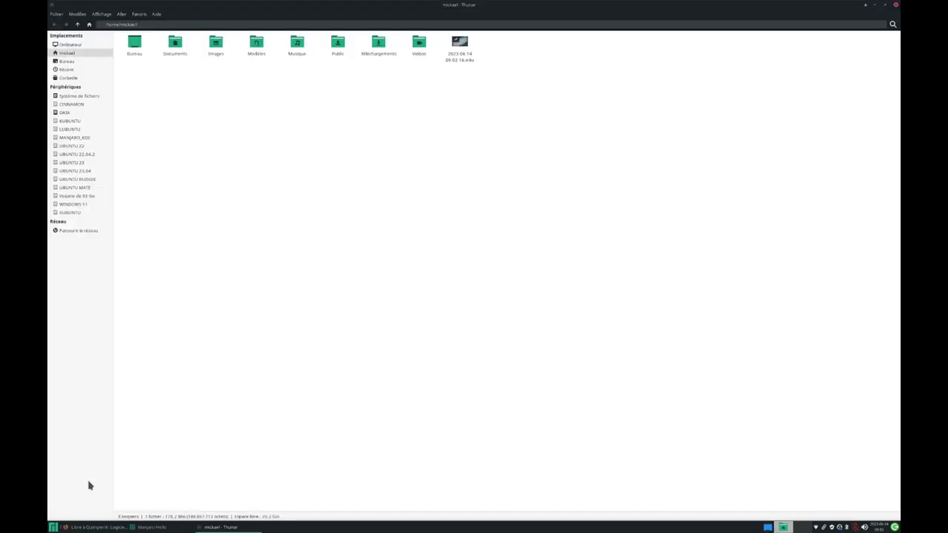
{"action": "left_click", "coordinate": [95, 528]}
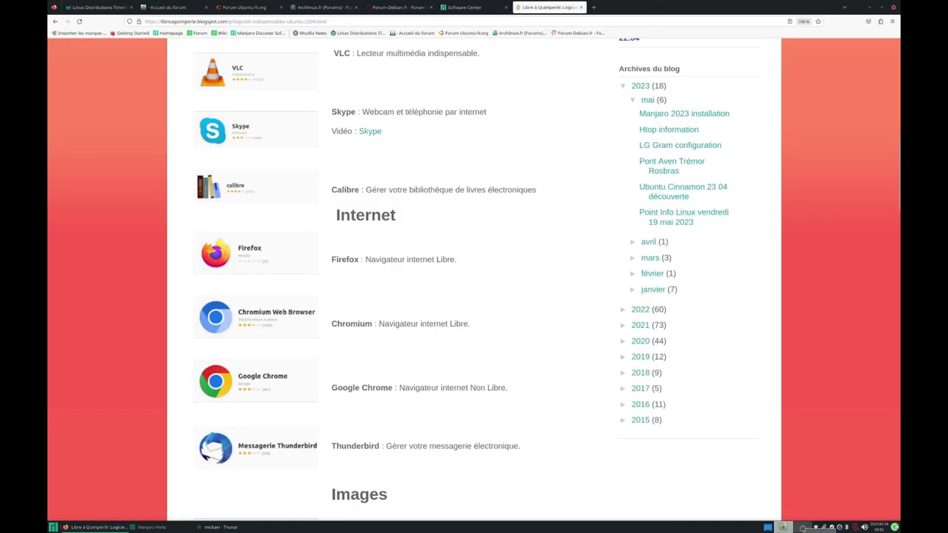
{"action": "left_click", "coordinate": [783, 527]}
{"action": "left_click", "coordinate": [802, 527]}
{"action": "left_click", "coordinate": [782, 527]}
{"action": "left_click", "coordinate": [802, 527]}
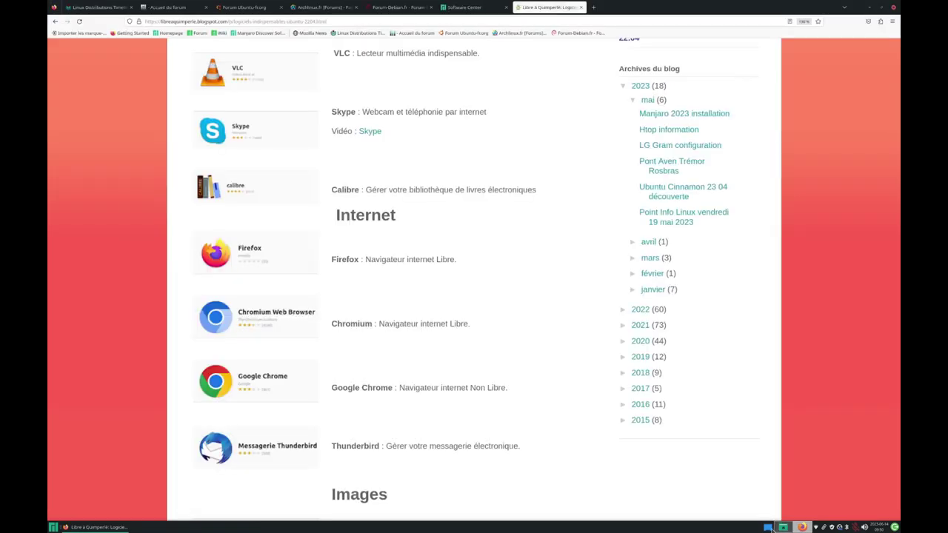
Show the desktop and look at the Wi-Fi network and clipboard menus
{"action": "left_click", "coordinate": [767, 527]}
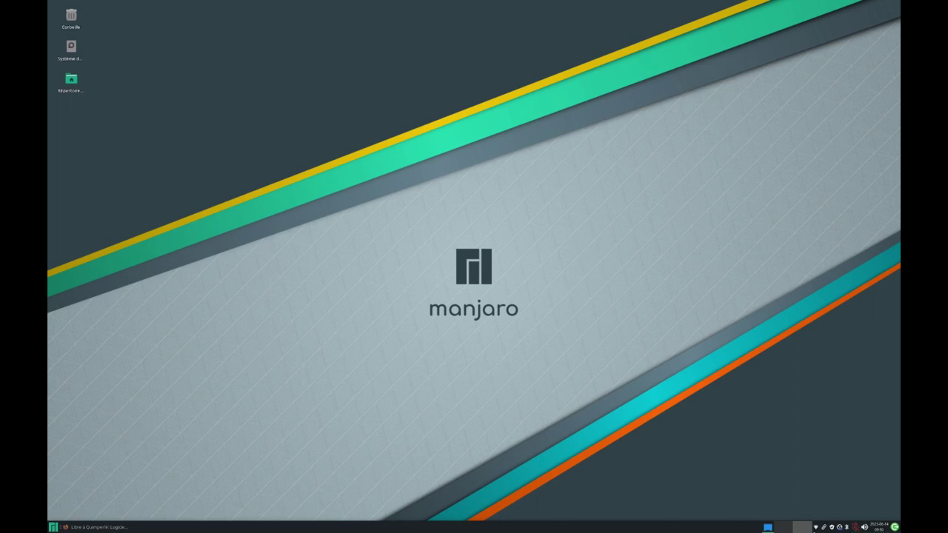
{"action": "left_click", "coordinate": [815, 527]}
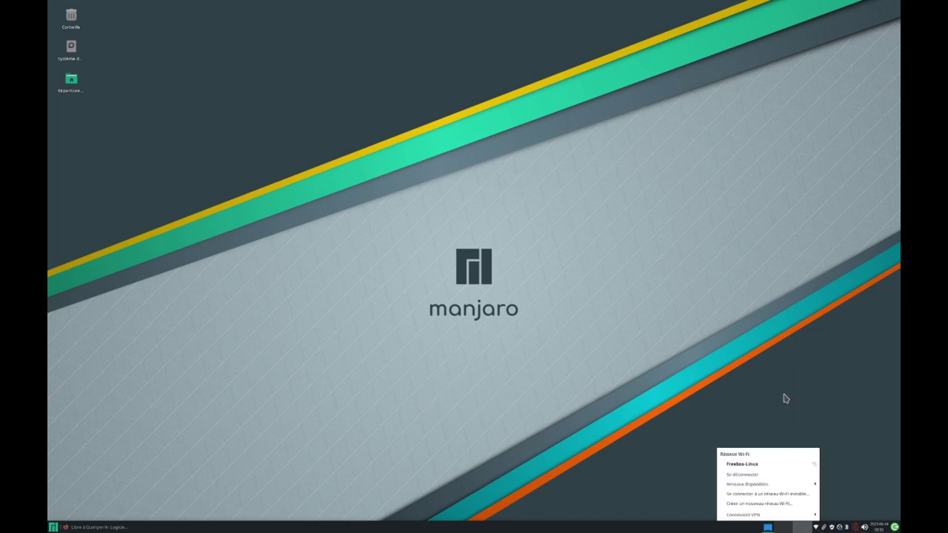
{"action": "left_click", "coordinate": [824, 528]}
{"action": "left_click", "coordinate": [824, 527]}
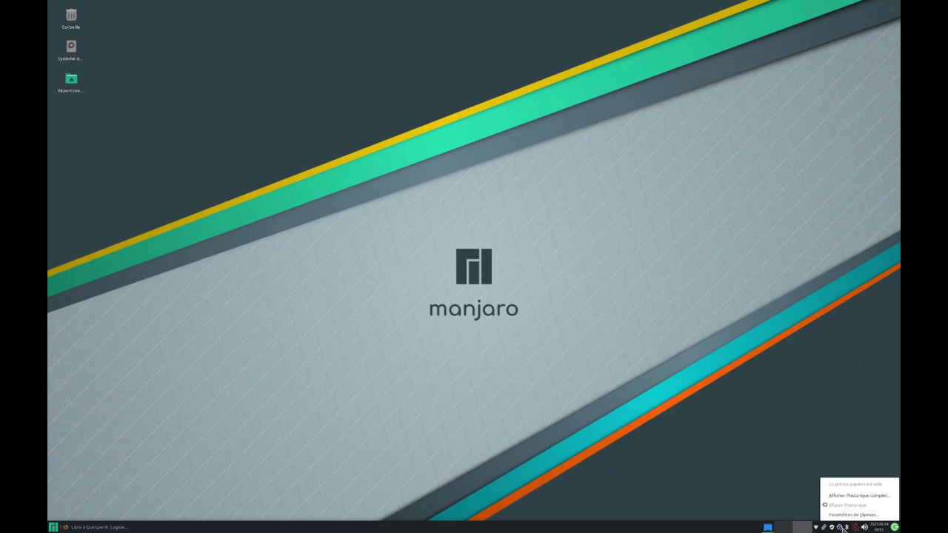
Raise the speaker output volume in the desktop's sound controls
{"action": "left_click", "coordinate": [864, 527]}
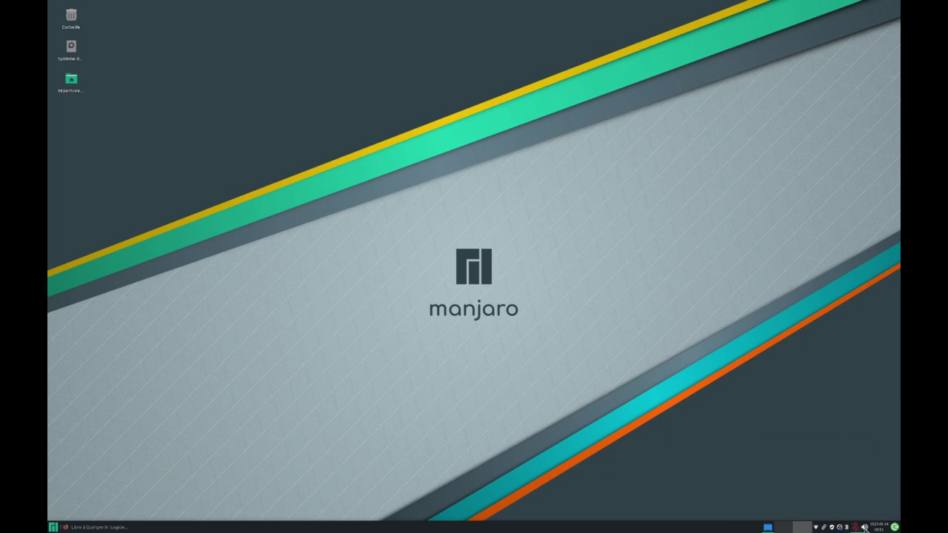
{"action": "left_click", "coordinate": [864, 528]}
{"action": "mouse_move", "coordinate": [817, 465]}
{"action": "left_click_drag", "start_coordinate": [795, 452], "coordinate": [804, 452]}
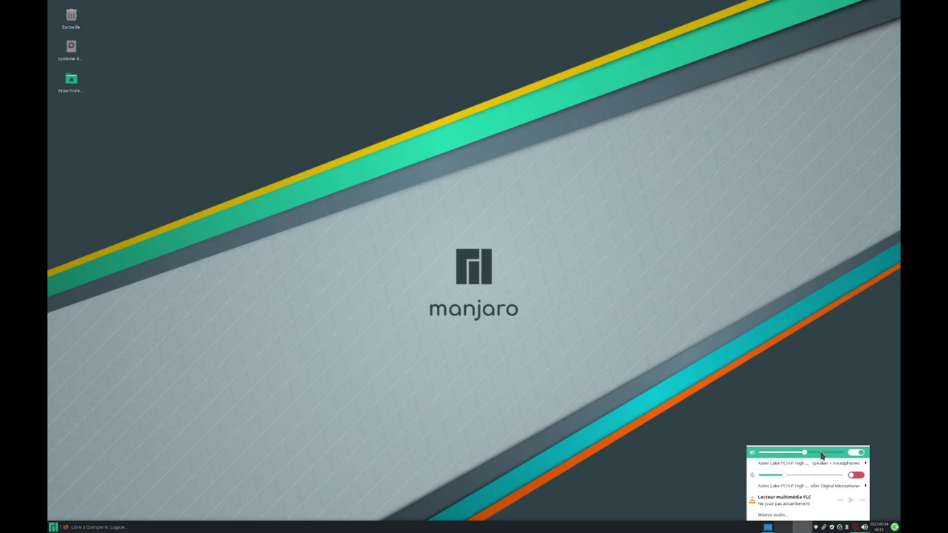
{"action": "left_click", "coordinate": [820, 453]}
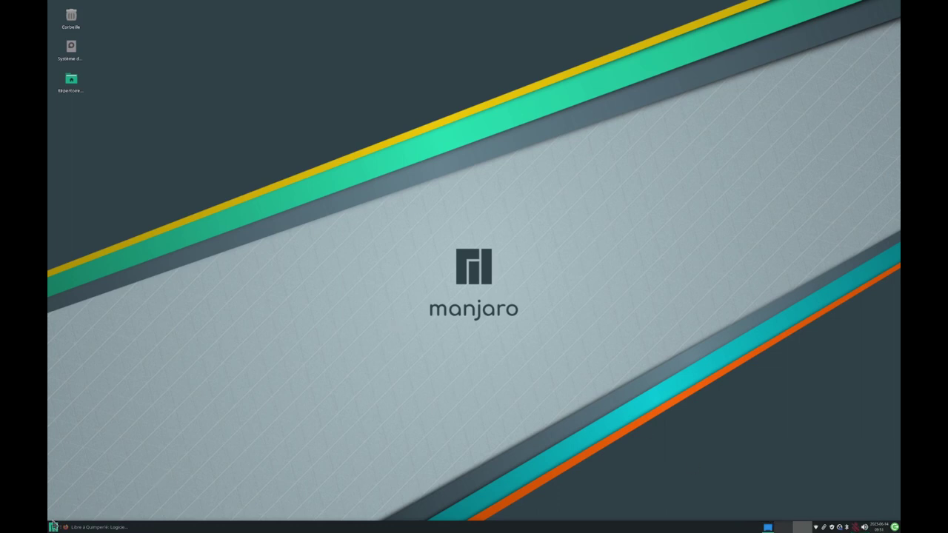
{"action": "left_click", "coordinate": [52, 527]}
{"action": "key", "text": "Escape"}
{"action": "left_click", "coordinate": [53, 527]}
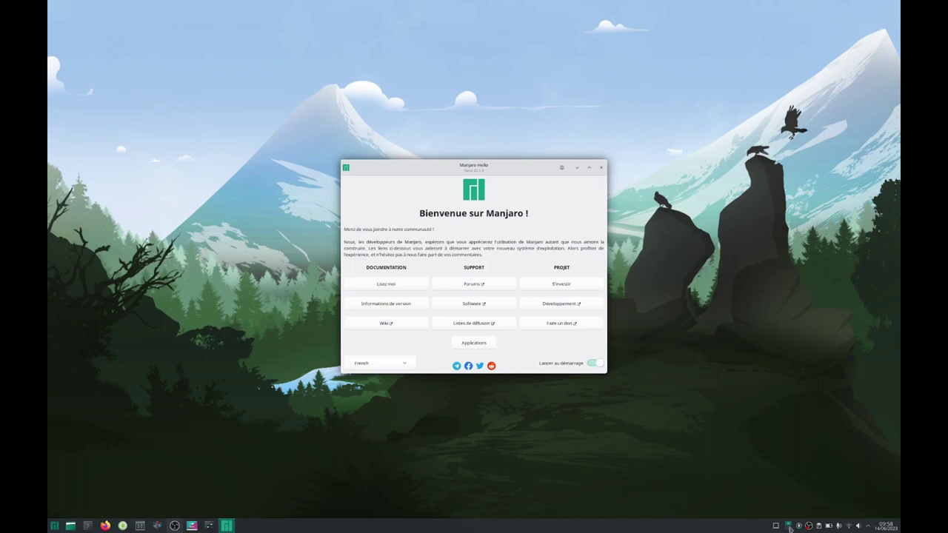
Open the list of available updates on the Manjaro KDE Plasma desktop
{"action": "mouse_move", "coordinate": [799, 528]}
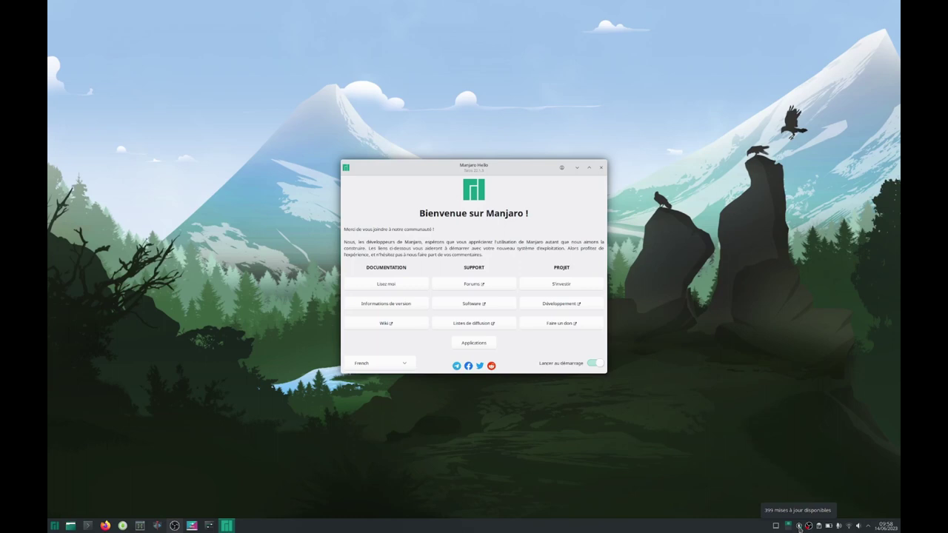
{"action": "left_click", "coordinate": [799, 527]}
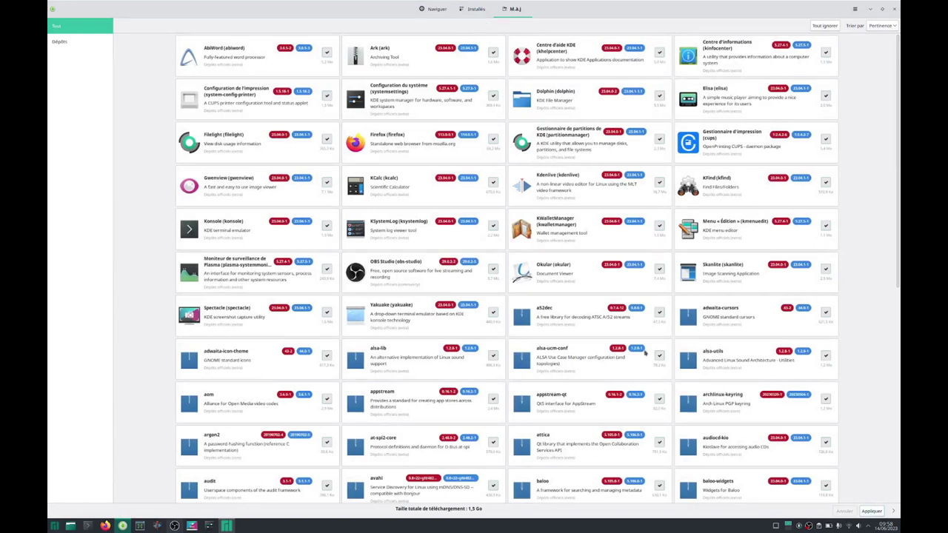
Apply all listed updates, enter the account password to authorize them, and accept the transaction summary
{"action": "left_click", "coordinate": [870, 510]}
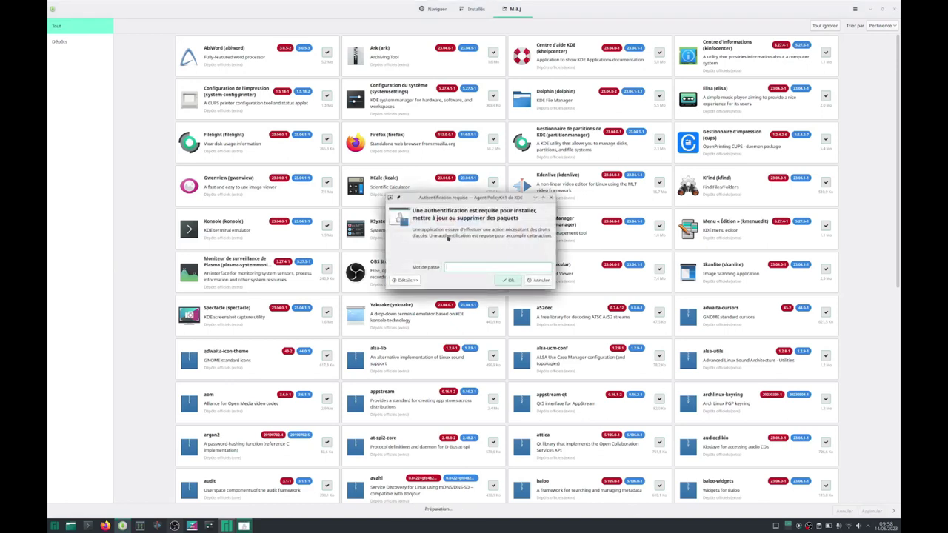
{"action": "key", "text": "Return"}
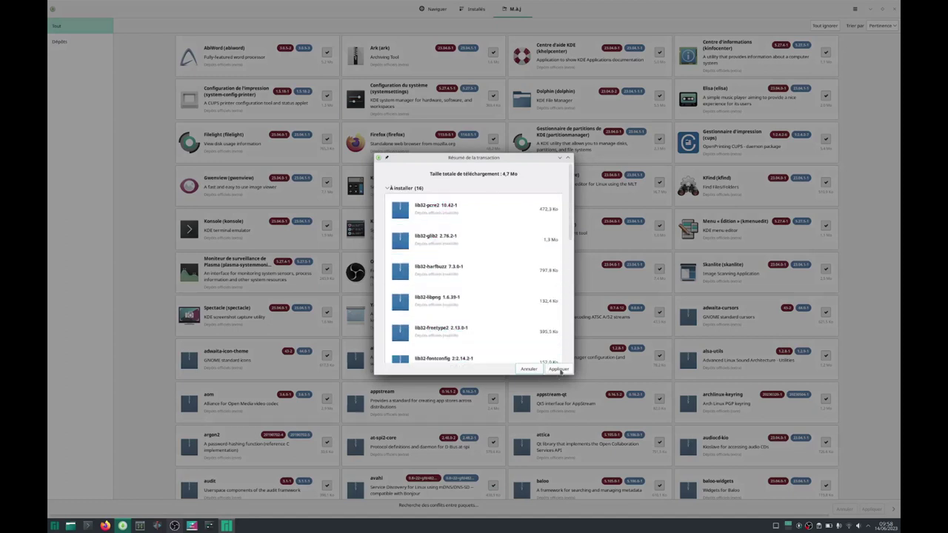
{"action": "left_click", "coordinate": [559, 369]}
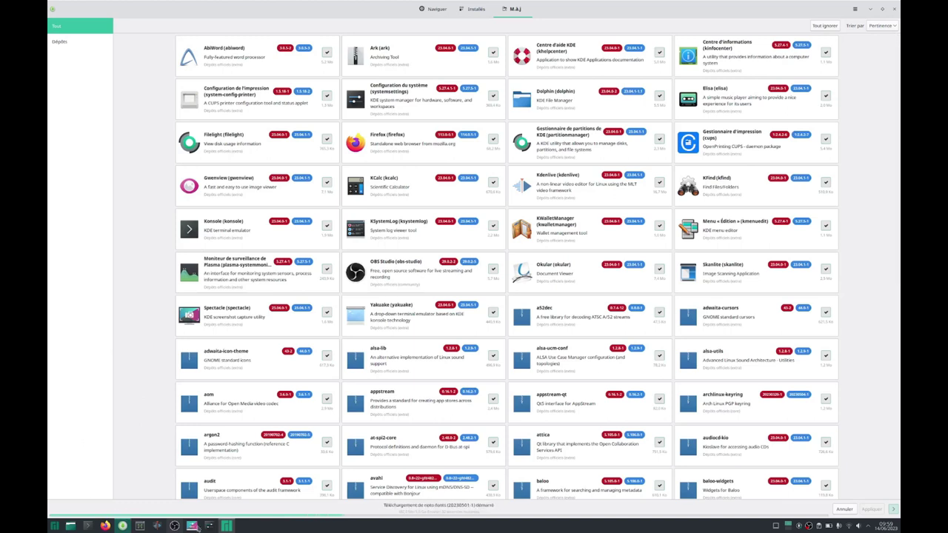
Open Manjaro Settings Manager, examine the available and installed language packages, and quit it
{"action": "left_click", "coordinate": [191, 526]}
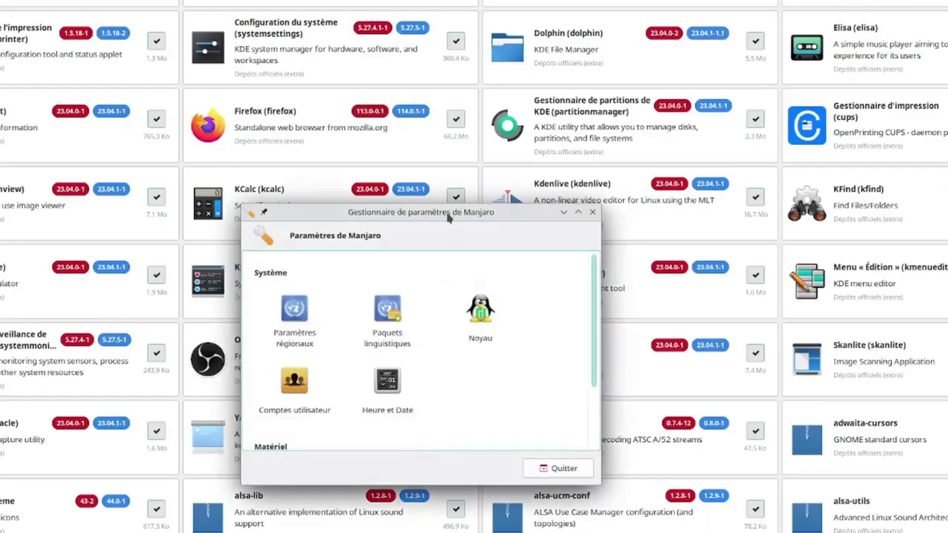
{"action": "left_click_drag", "start_coordinate": [448, 217], "coordinate": [465, 68]}
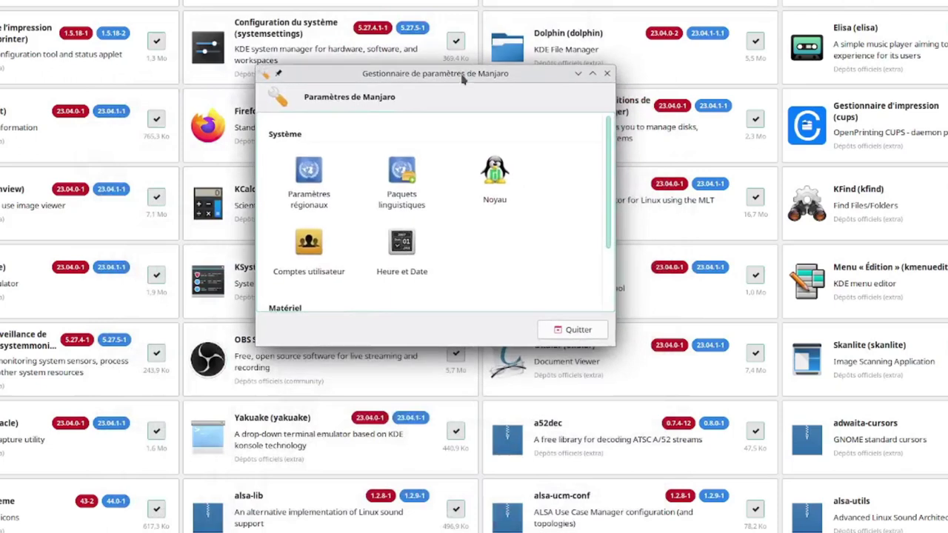
{"action": "left_click", "coordinate": [404, 181]}
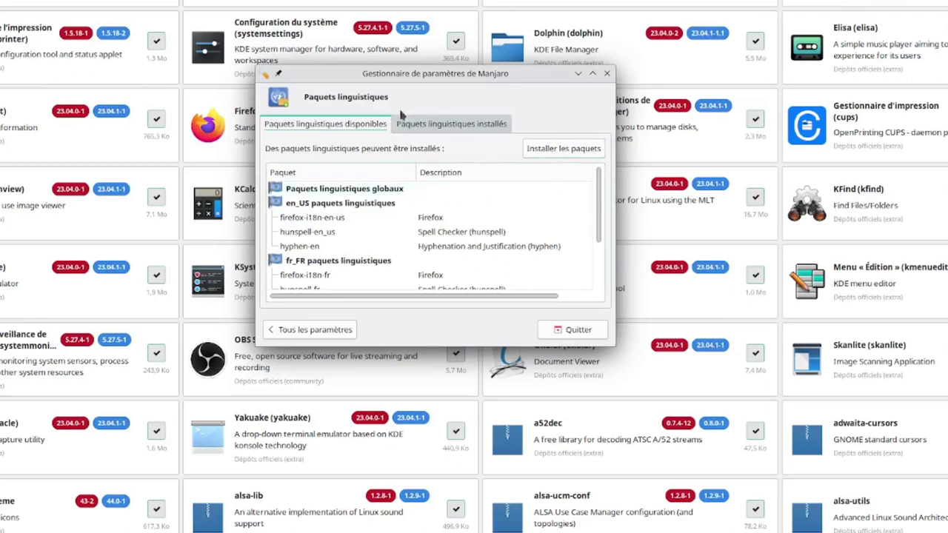
{"action": "left_click", "coordinate": [448, 125]}
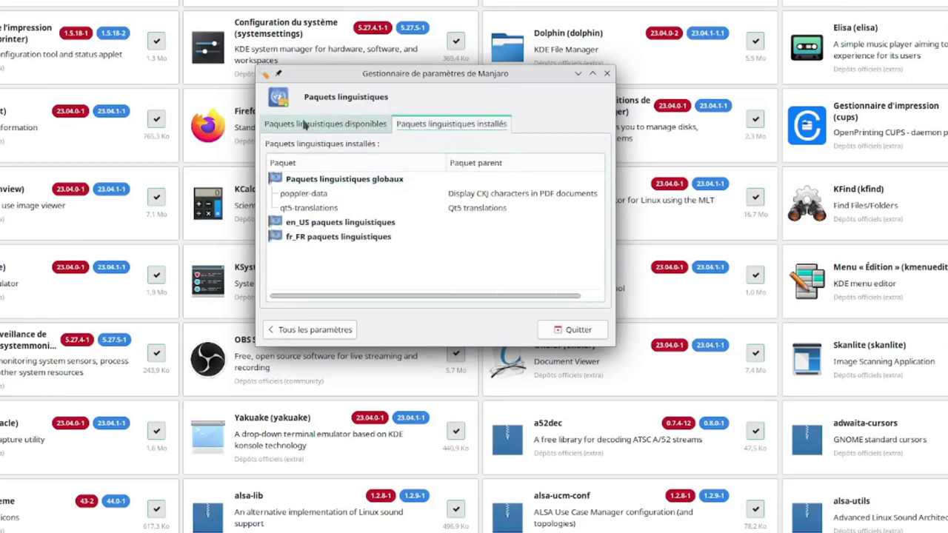
{"action": "left_click", "coordinate": [308, 126]}
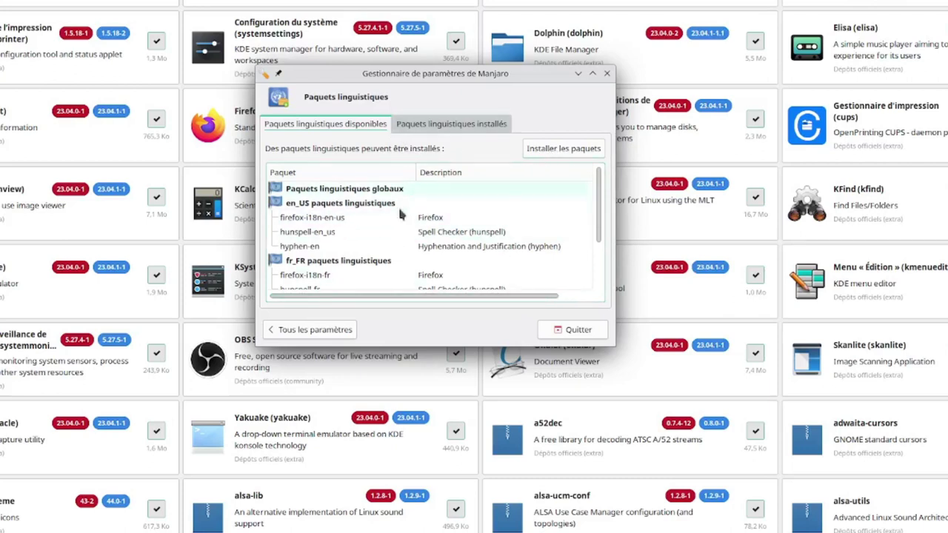
{"action": "left_click", "coordinate": [571, 330]}
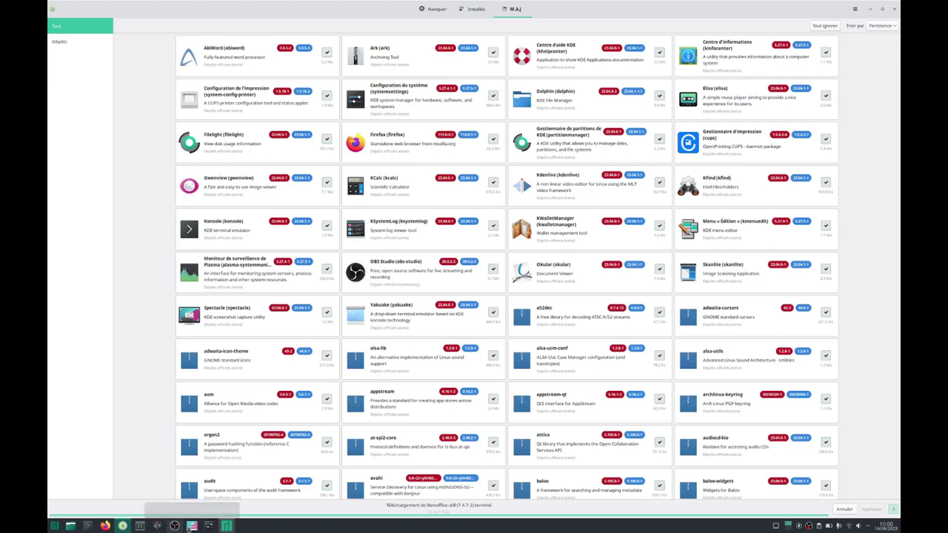
Open System Settings, look through the language packages, workspace behaviour, system information and multimedia pages, and close it
{"action": "left_click", "coordinate": [209, 526]}
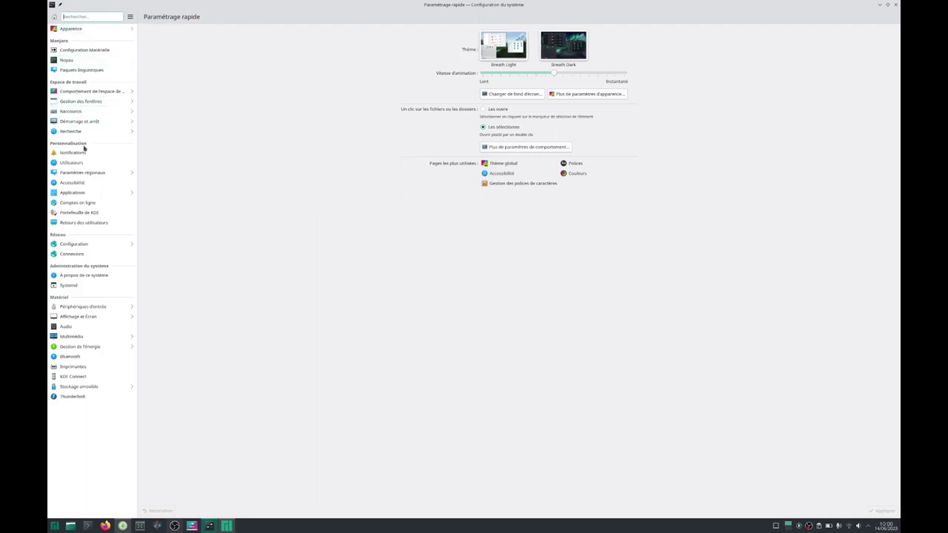
{"action": "left_click", "coordinate": [77, 72]}
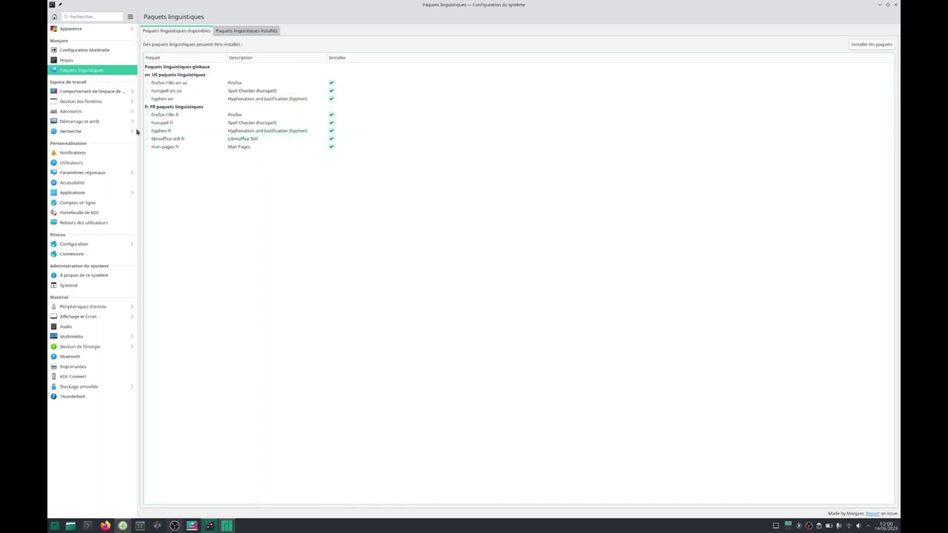
{"action": "left_click", "coordinate": [74, 91]}
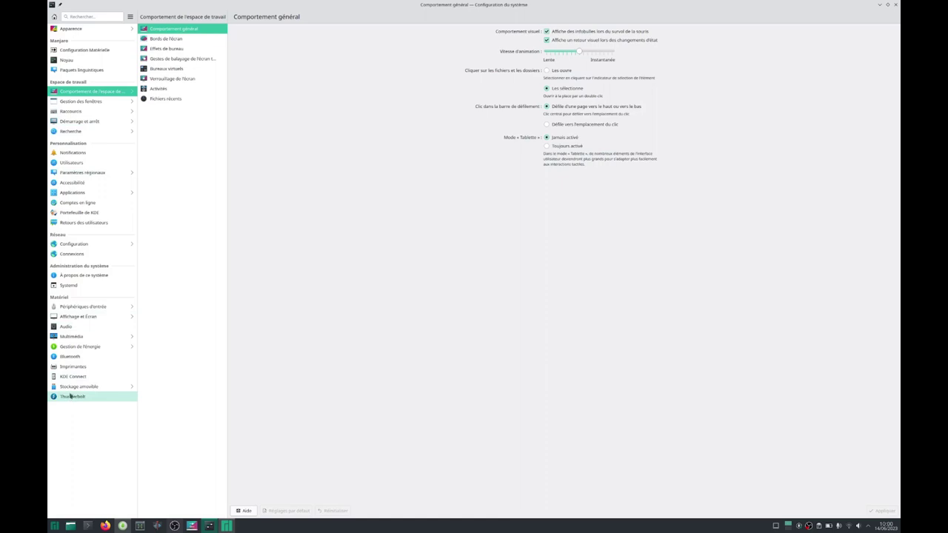
{"action": "left_click", "coordinate": [74, 276]}
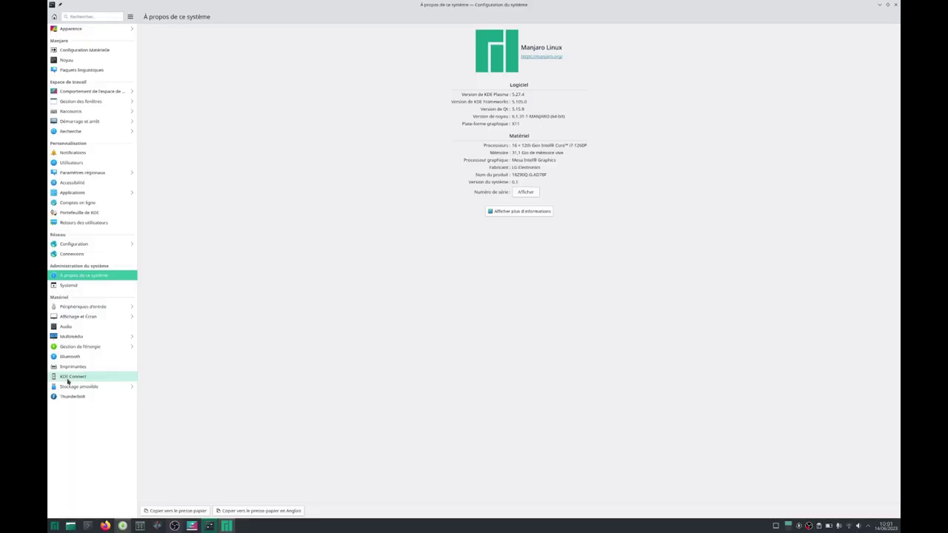
{"action": "left_click", "coordinate": [70, 378]}
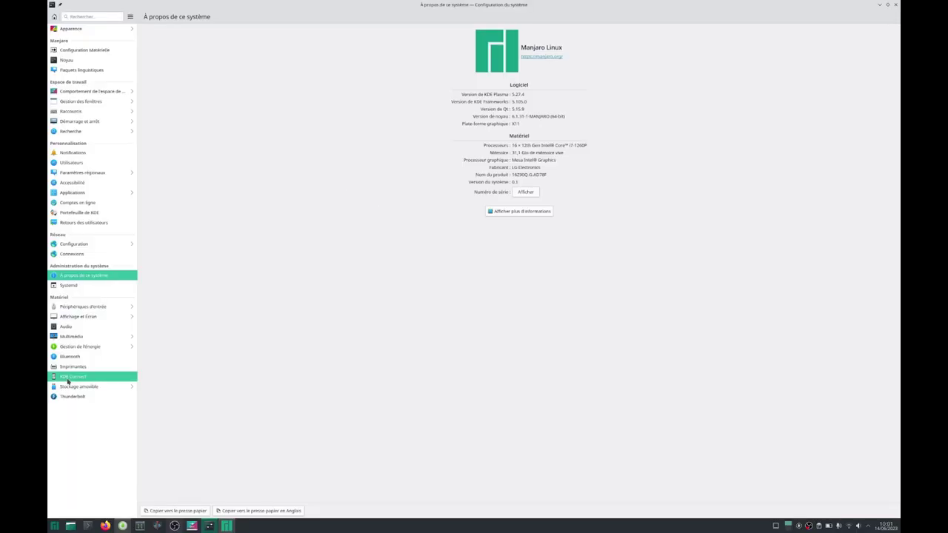
{"action": "left_click", "coordinate": [64, 338]}
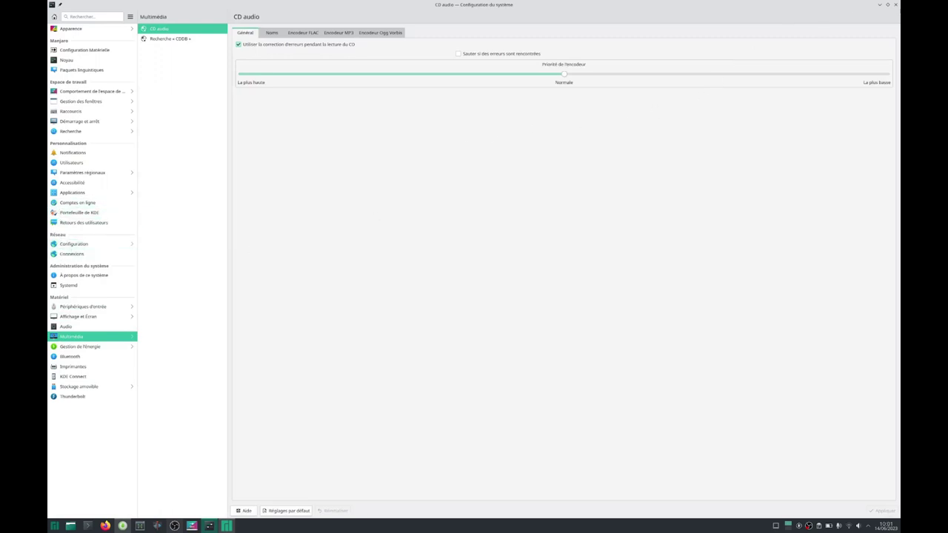
{"action": "left_click", "coordinate": [895, 6]}
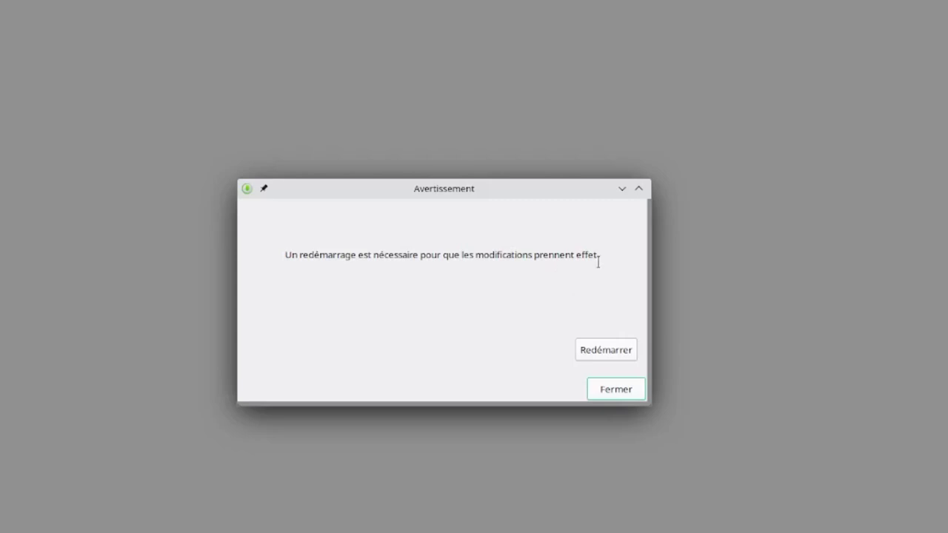
Dismiss the restart notice without restarting, and close the package manager and the Manjaro Hello window
{"action": "left_click", "coordinate": [615, 396]}
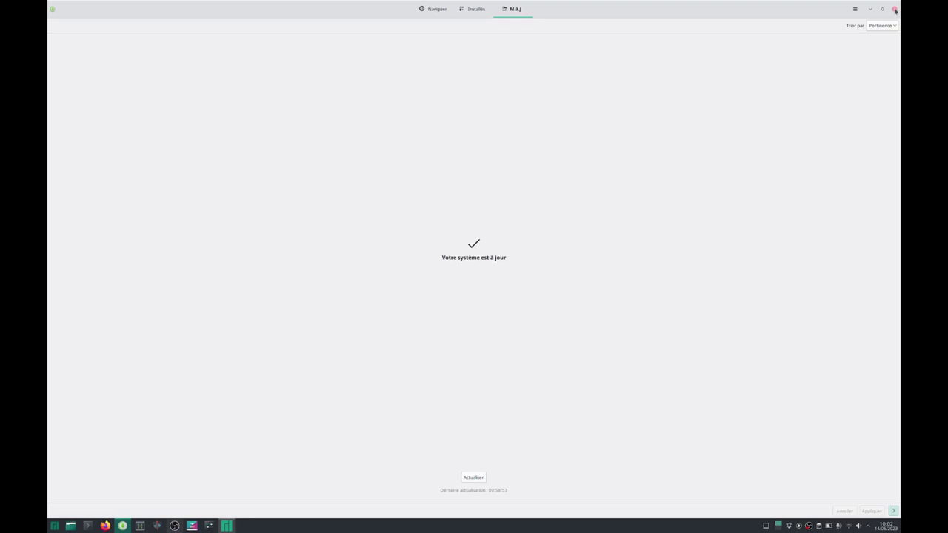
{"action": "left_click", "coordinate": [894, 9]}
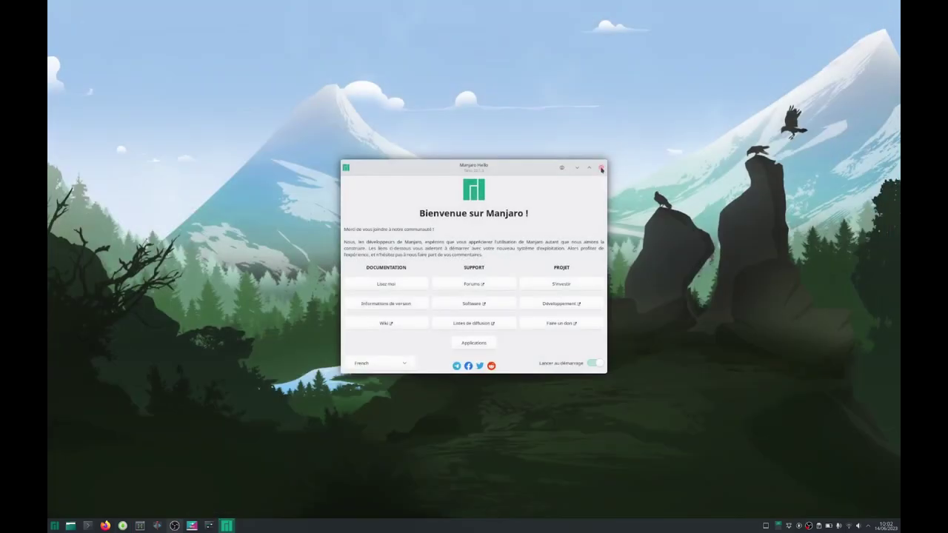
{"action": "left_click", "coordinate": [601, 169]}
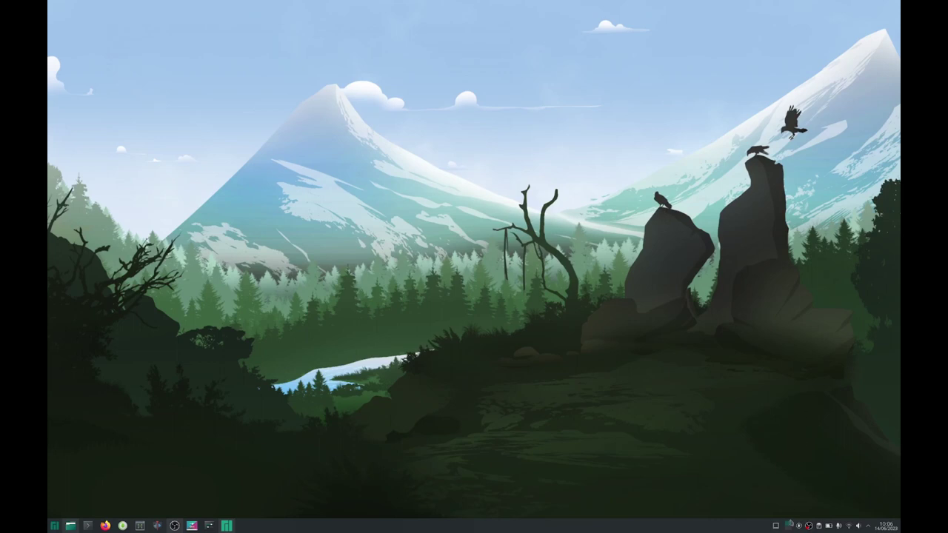
Open the package manager from the system tray and access its preferences, authorizing with the account password
{"action": "mouse_move", "coordinate": [799, 528]}
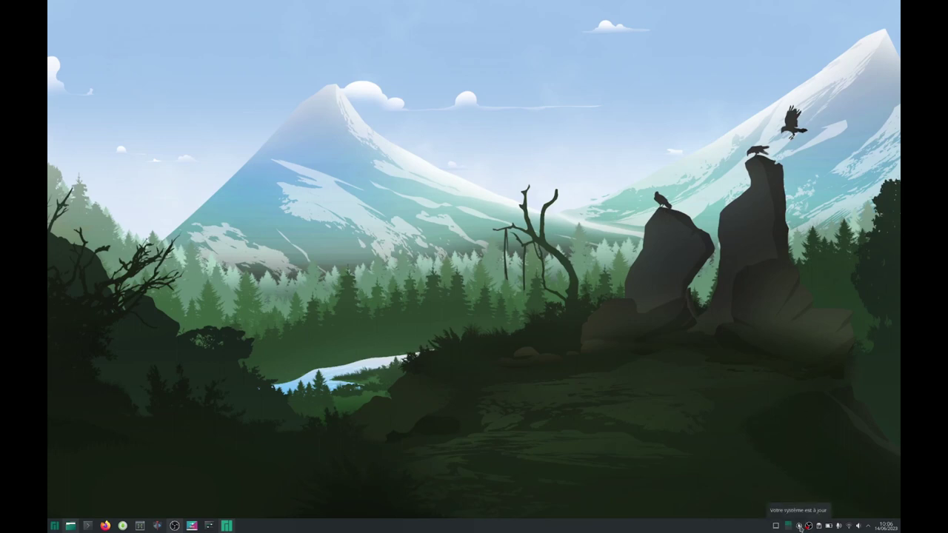
{"action": "left_click", "coordinate": [799, 528]}
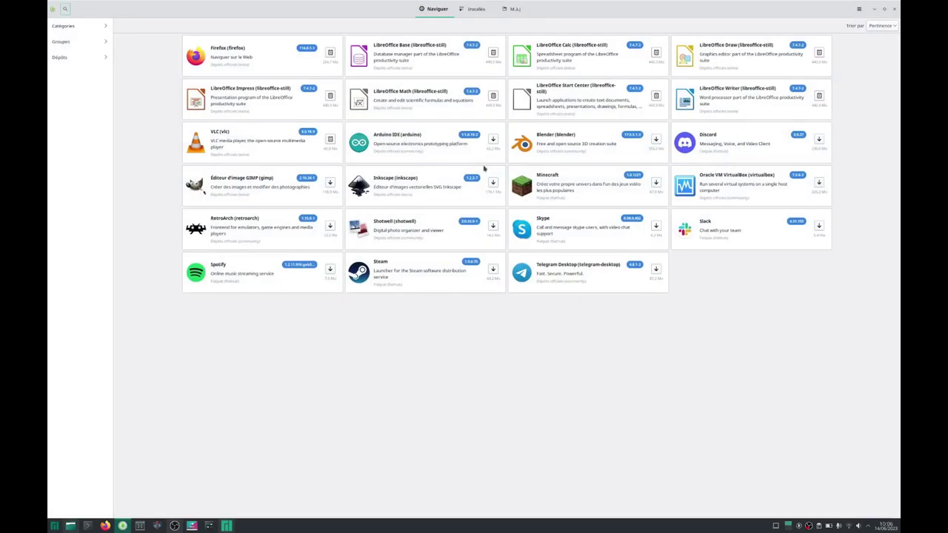
{"action": "left_click", "coordinate": [858, 9]}
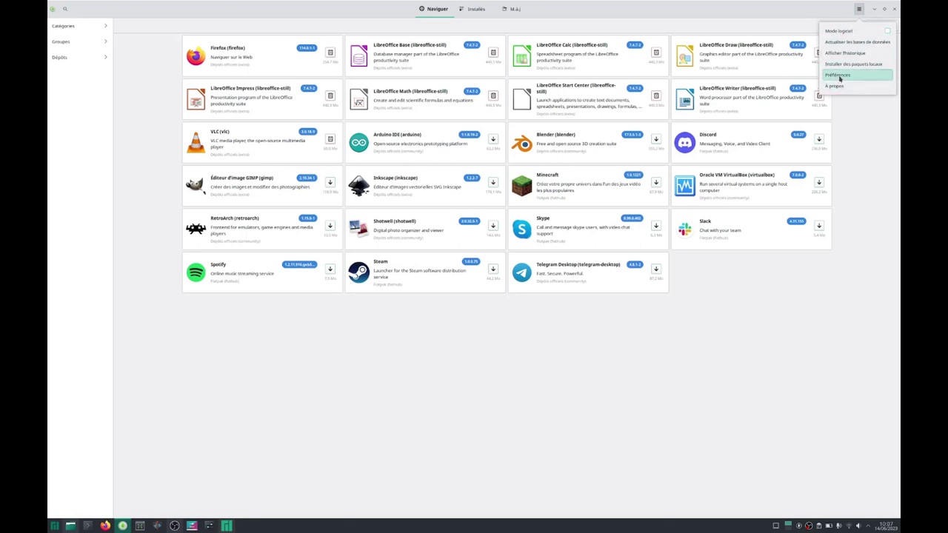
{"action": "left_click", "coordinate": [840, 76]}
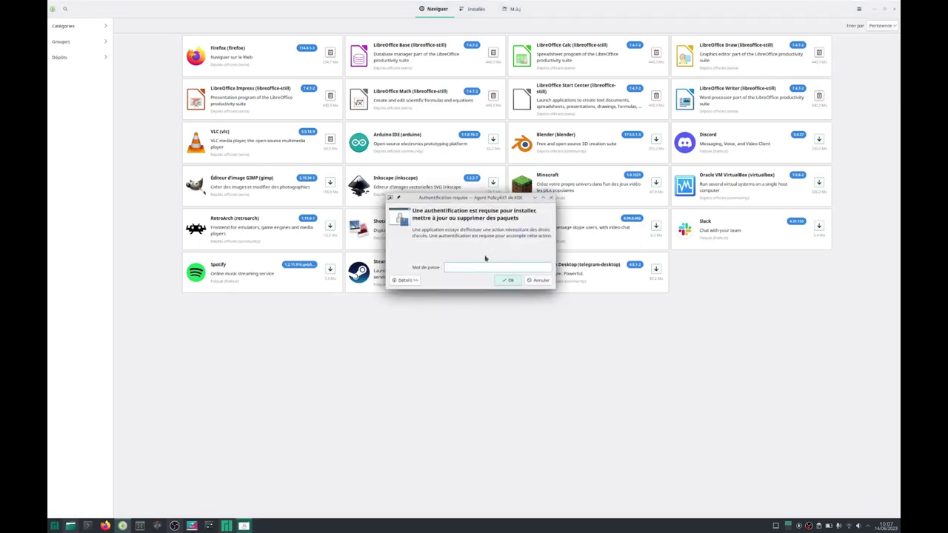
{"action": "key", "text": "Return"}
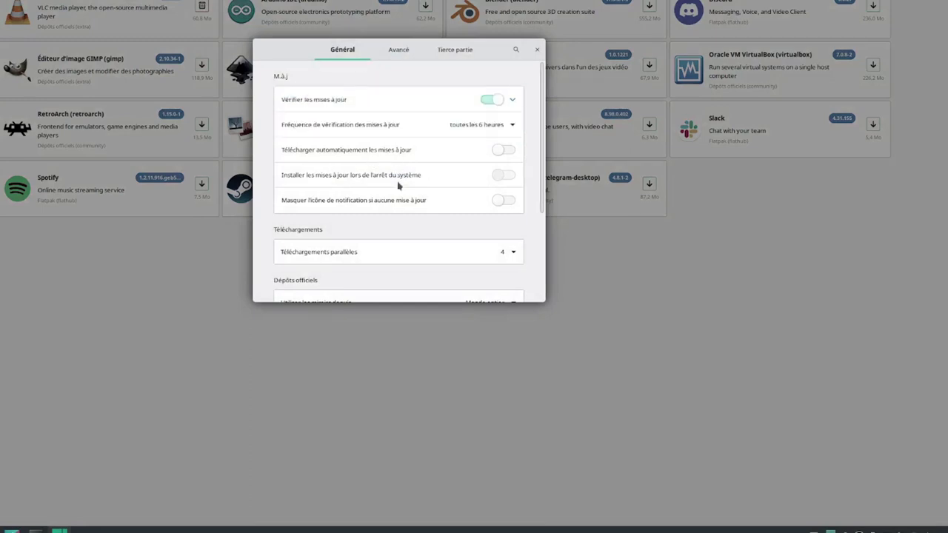
Review the package manager's general and advanced preferences, enlarge the preferences window, and go to the third-party settings
{"action": "scroll", "coordinate": [387, 201], "scroll_direction": "down", "scroll_amount": 2}
{"action": "scroll", "coordinate": [387, 211], "scroll_direction": "down", "scroll_amount": 3}
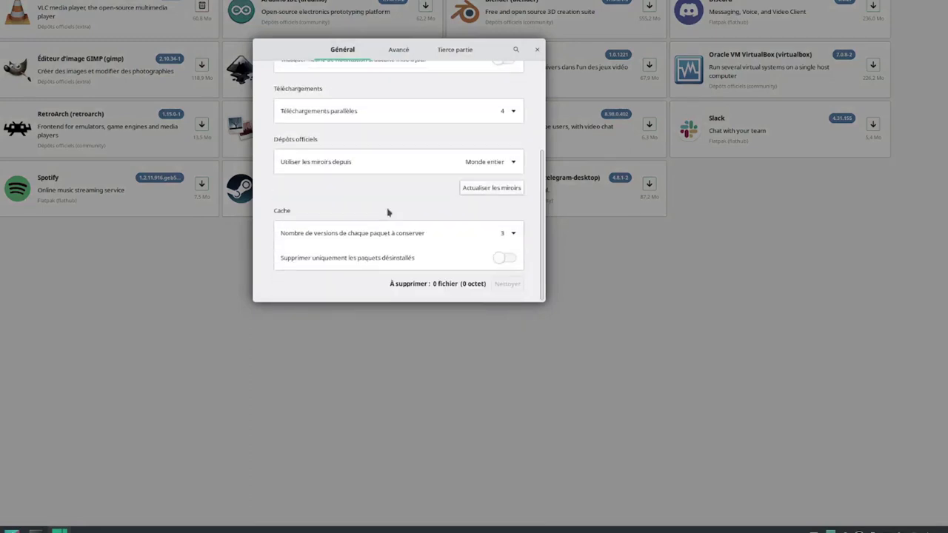
{"action": "scroll", "coordinate": [387, 212], "scroll_direction": "up", "scroll_amount": 5}
{"action": "left_click", "coordinate": [399, 49]}
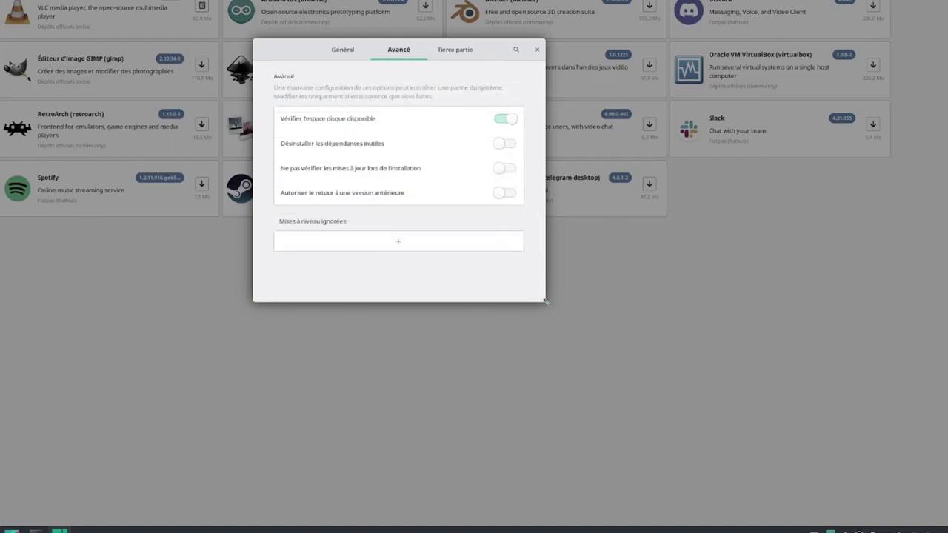
{"action": "left_click_drag", "start_coordinate": [543, 304], "coordinate": [650, 464]}
{"action": "left_click", "coordinate": [510, 50]}
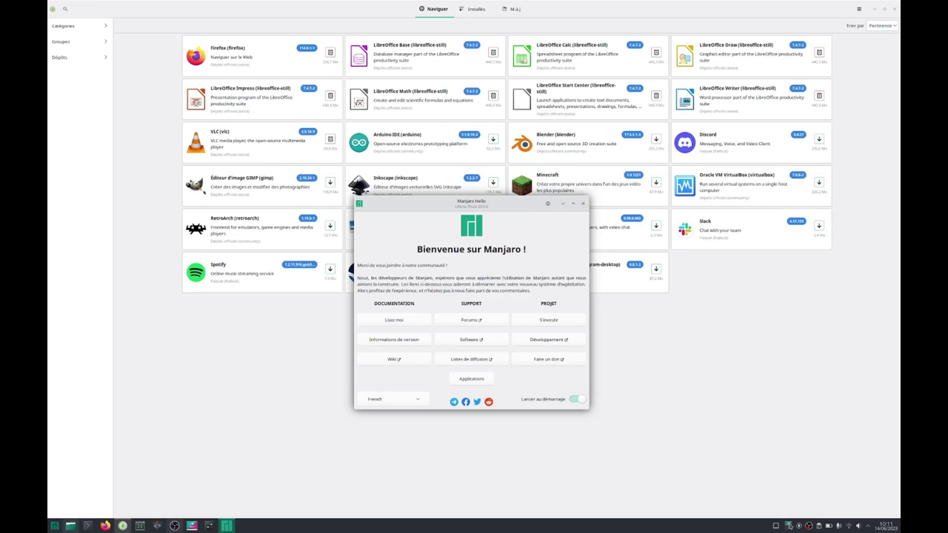
Preview the windows open on Bureau 1 in the workspace switcher and use it to change workspace
{"action": "mouse_move", "coordinate": [789, 525]}
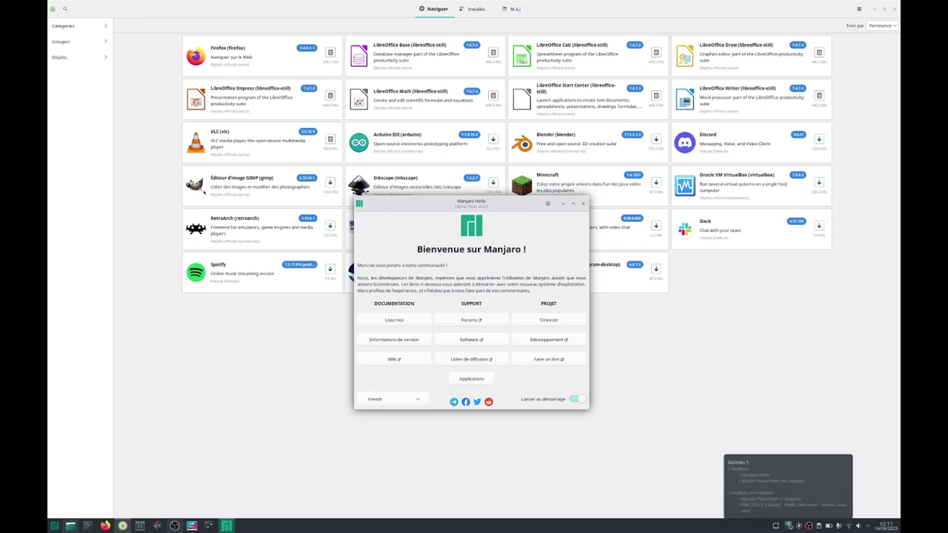
{"action": "left_click", "coordinate": [788, 523]}
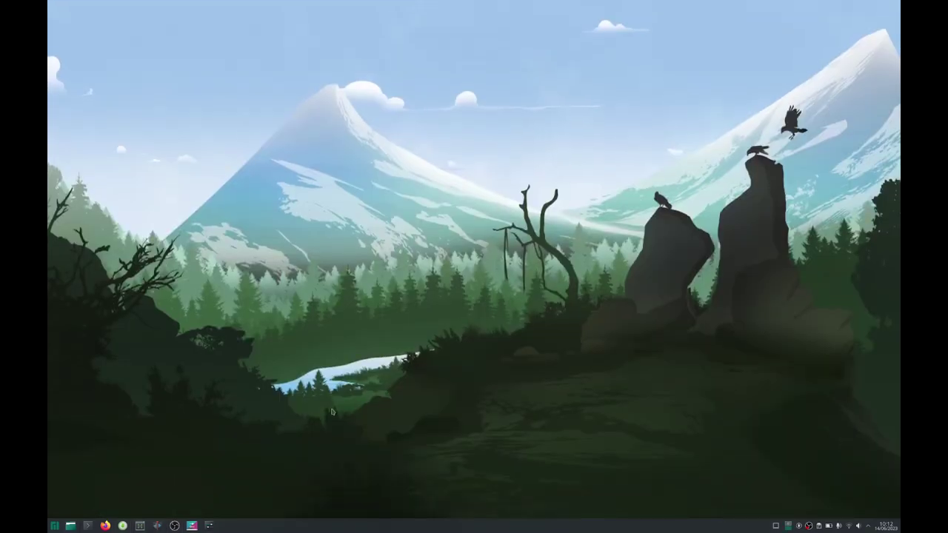
Browse the application launcher's categories, launch the VLC media player from Multimedia, and reposition its window on the desktop
{"action": "left_click", "coordinate": [54, 525]}
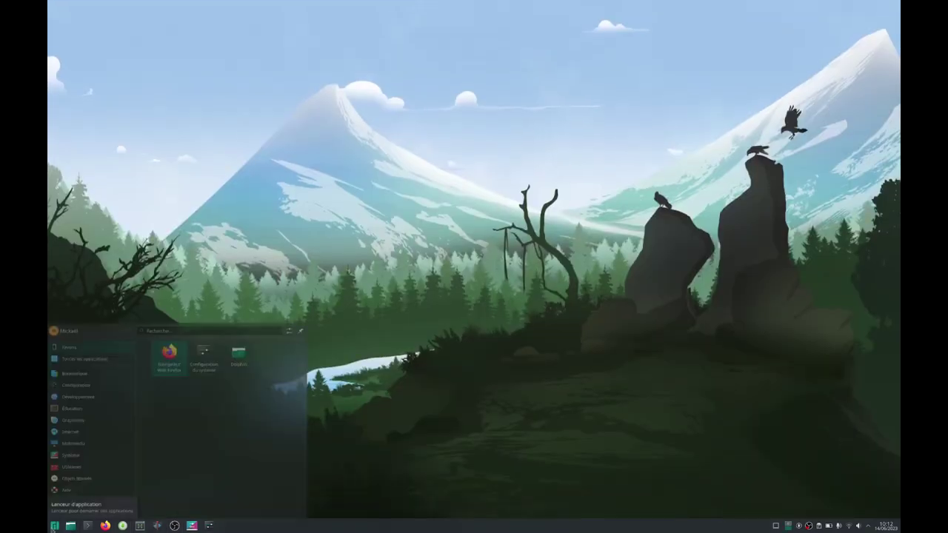
{"action": "mouse_move", "coordinate": [70, 324]}
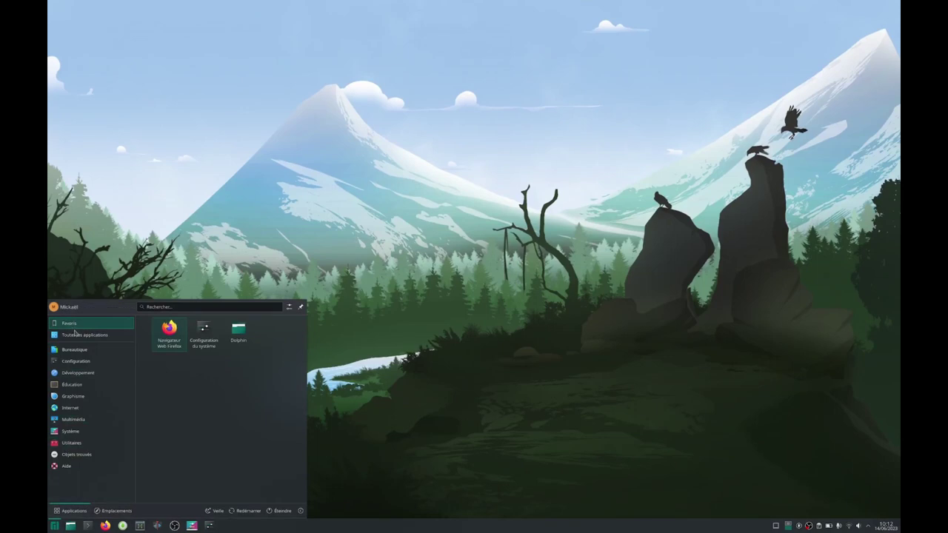
{"action": "mouse_move", "coordinate": [75, 351]}
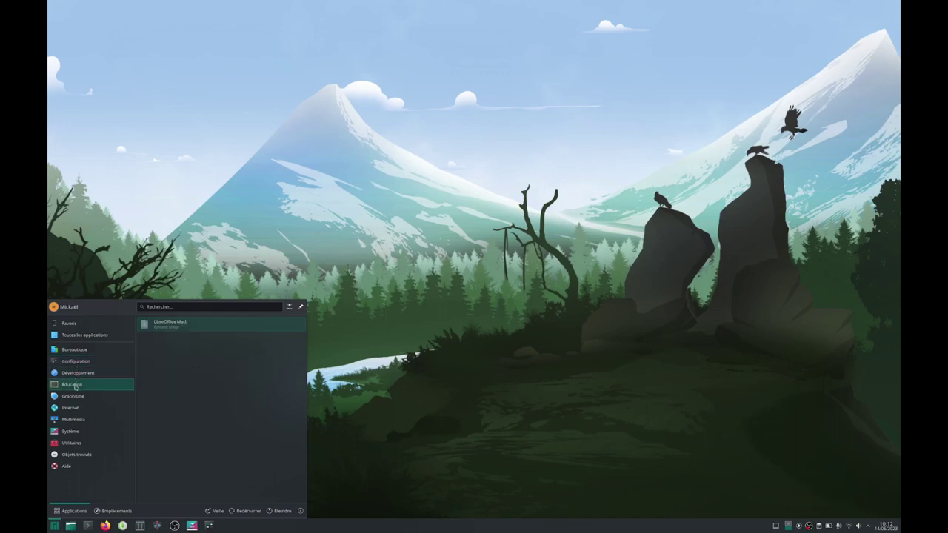
{"action": "mouse_move", "coordinate": [87, 400]}
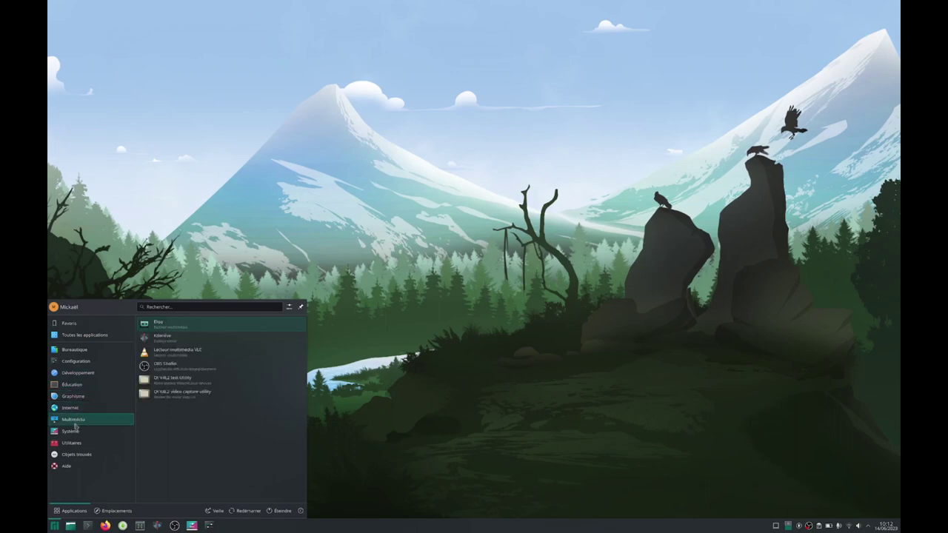
{"action": "left_click", "coordinate": [168, 356]}
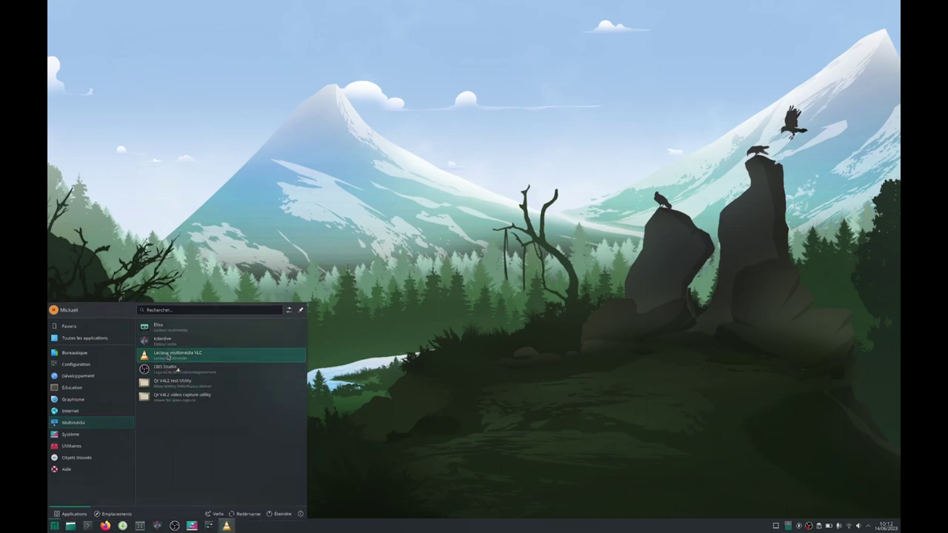
{"action": "left_click_drag", "start_coordinate": [613, 90], "coordinate": [527, 51]}
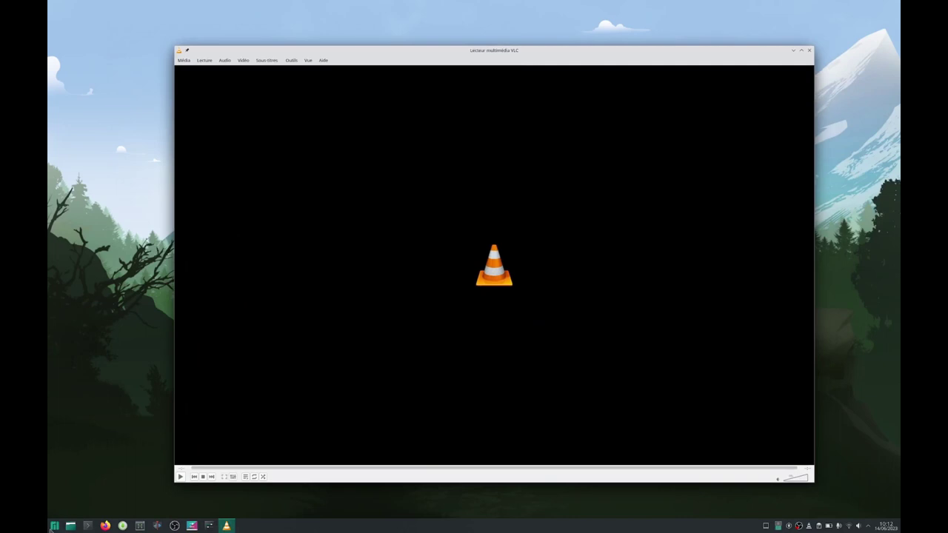
Launch the KCalc calculator from the Utilitaires category of the application launcher
{"action": "left_click", "coordinate": [54, 526]}
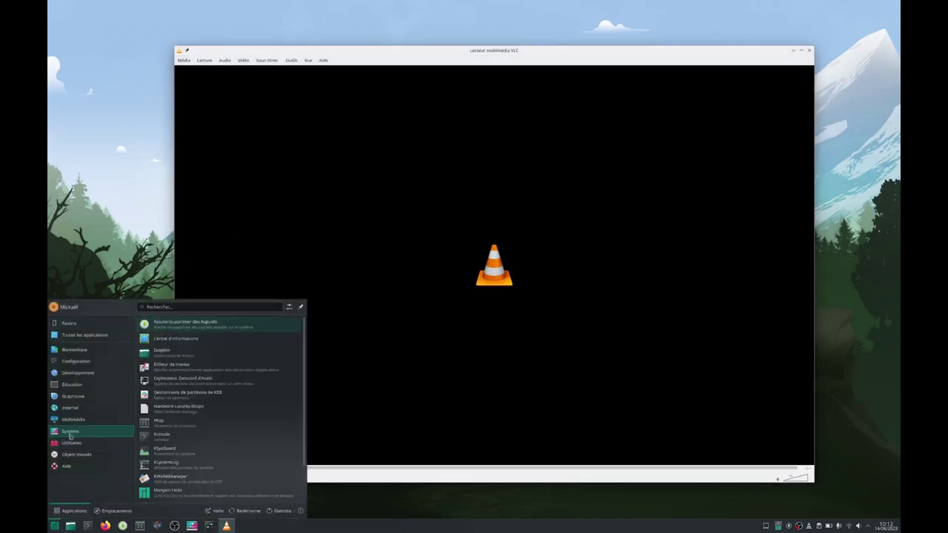
{"action": "mouse_move", "coordinate": [98, 448]}
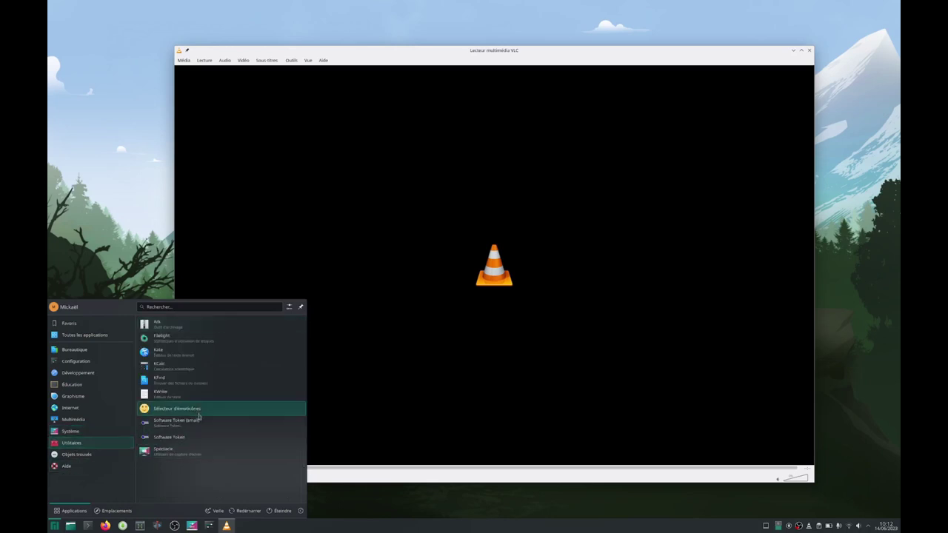
{"action": "left_click", "coordinate": [182, 367]}
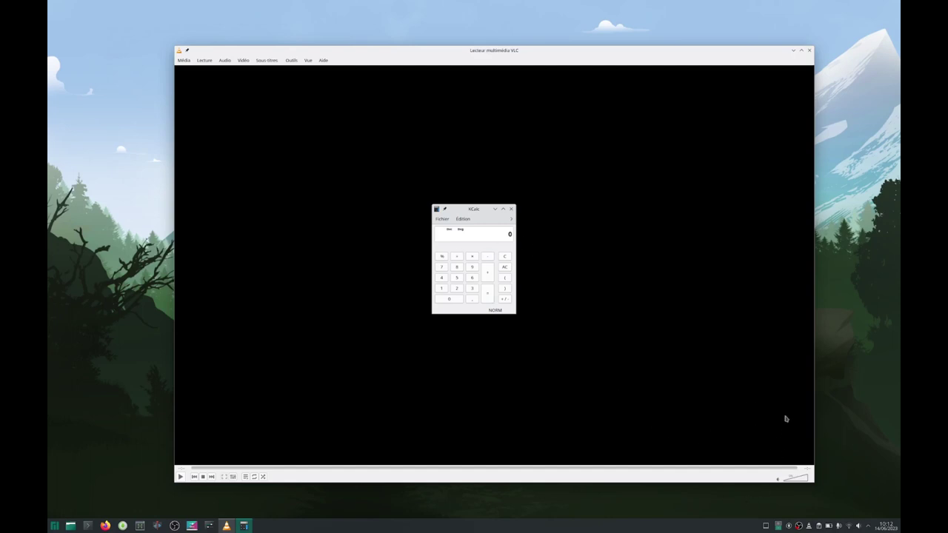
Show the bare desktop, and switch back and forth between the two virtual desktops to compare their open windows and taskbar entries
{"action": "left_click", "coordinate": [766, 526]}
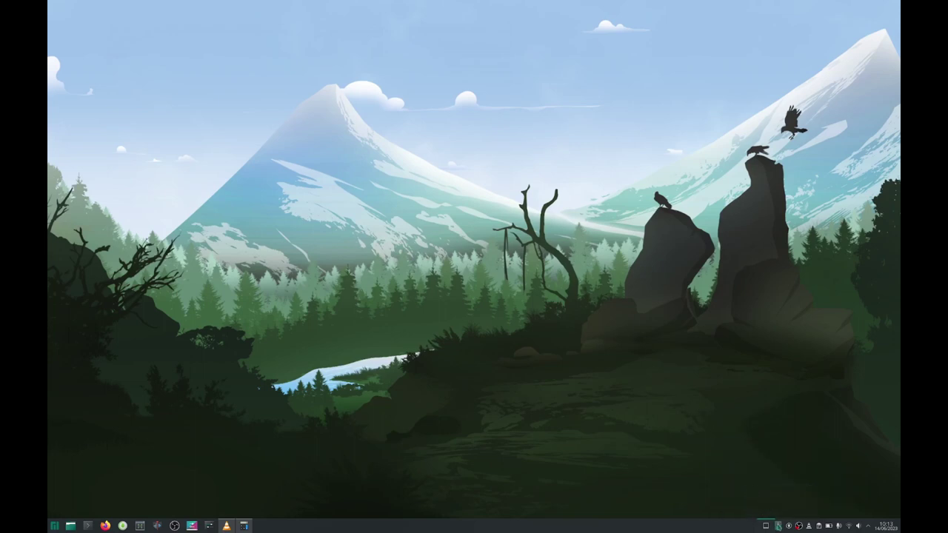
{"action": "left_click", "coordinate": [778, 525]}
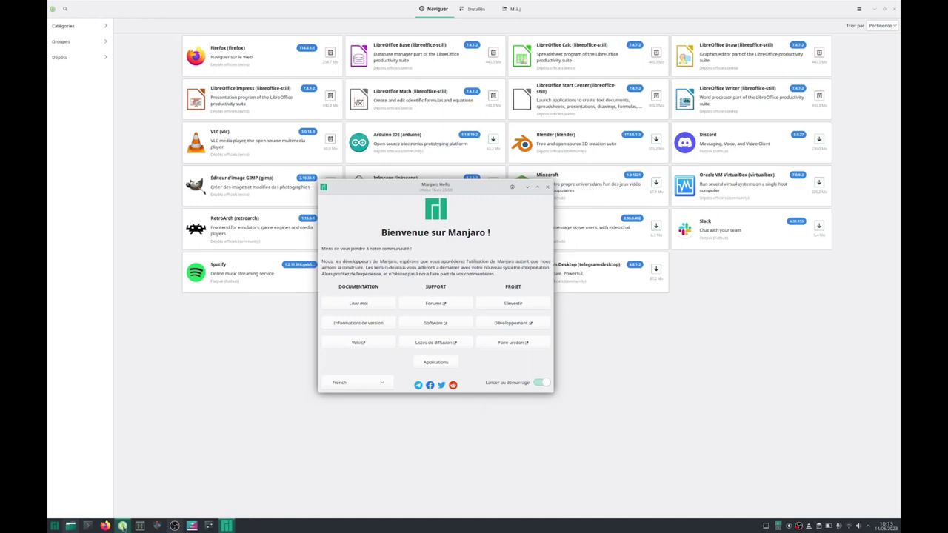
{"action": "mouse_move", "coordinate": [123, 526]}
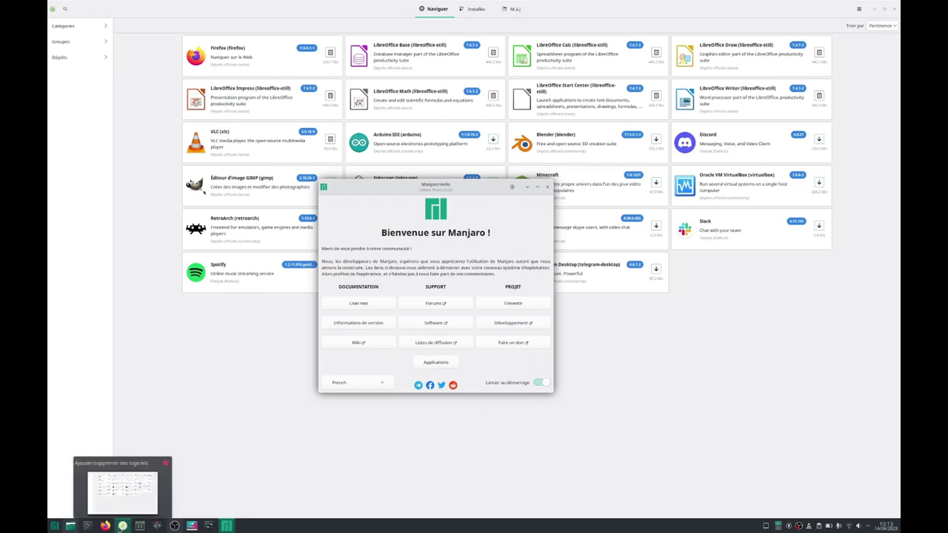
{"action": "mouse_move", "coordinate": [225, 528]}
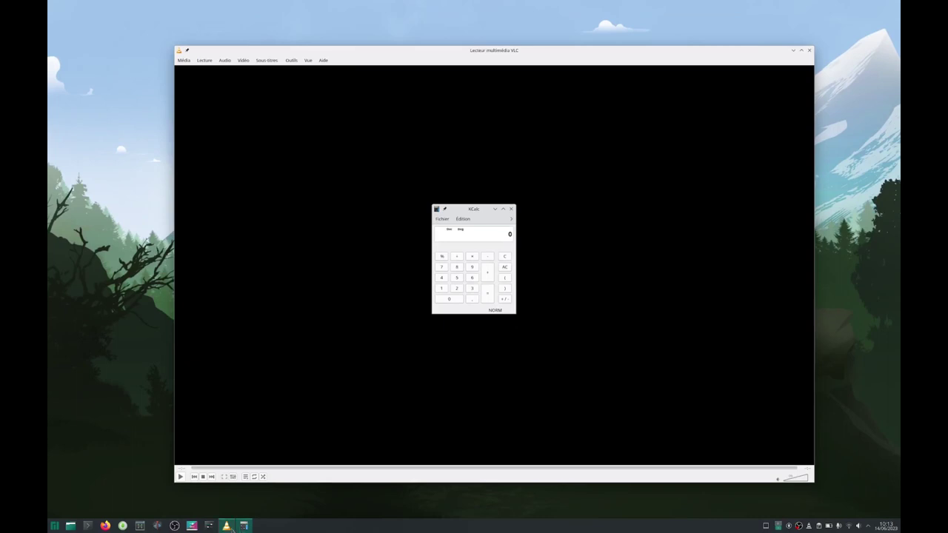
{"action": "mouse_move", "coordinate": [238, 528]}
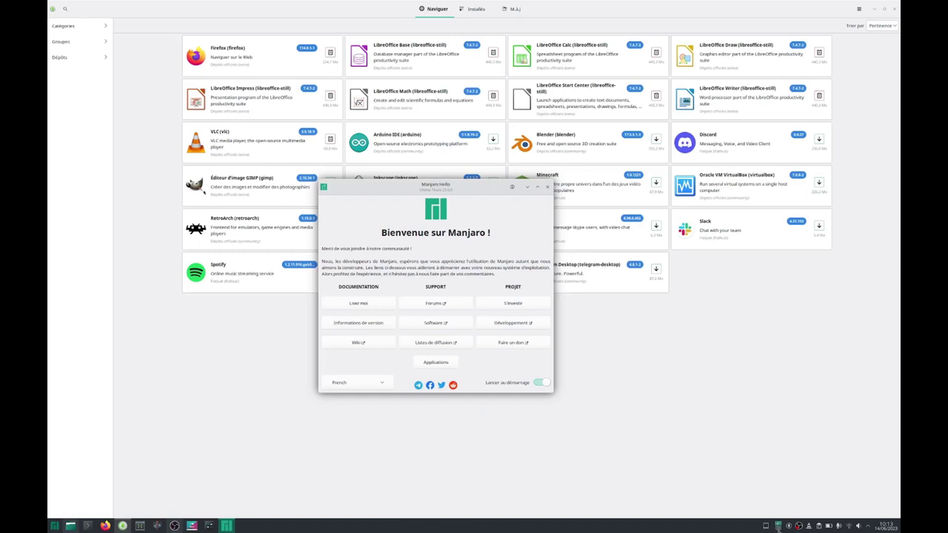
{"action": "scroll", "coordinate": [778, 527], "scroll_direction": "down", "scroll_amount": 1}
{"action": "scroll", "coordinate": [778, 527], "scroll_direction": "up", "scroll_amount": 1}
{"action": "scroll", "coordinate": [772, 529], "scroll_direction": "down", "scroll_amount": 1}
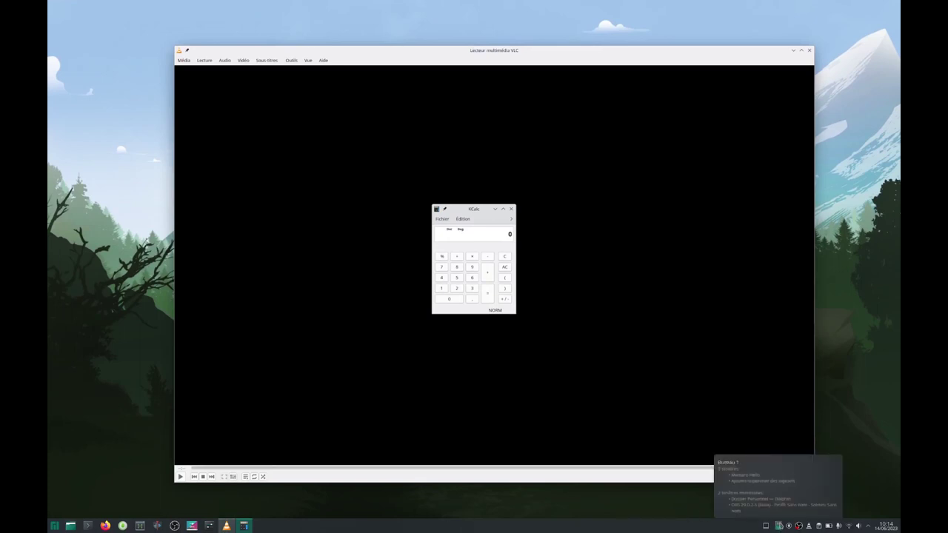
{"action": "left_click", "coordinate": [778, 525]}
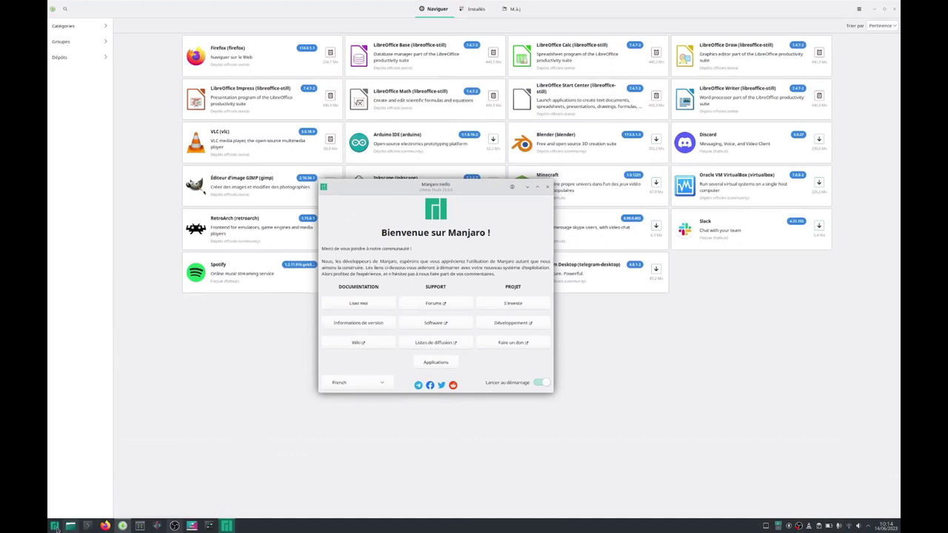
Browse the application launcher's categories, including Objets trouvés, Éducation and Système
{"action": "left_click", "coordinate": [53, 527]}
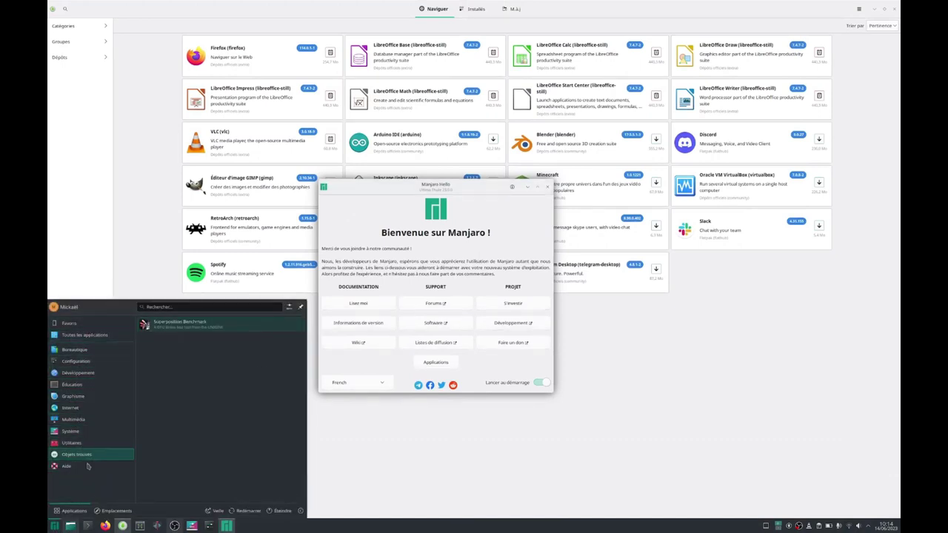
{"action": "left_click", "coordinate": [426, 470]}
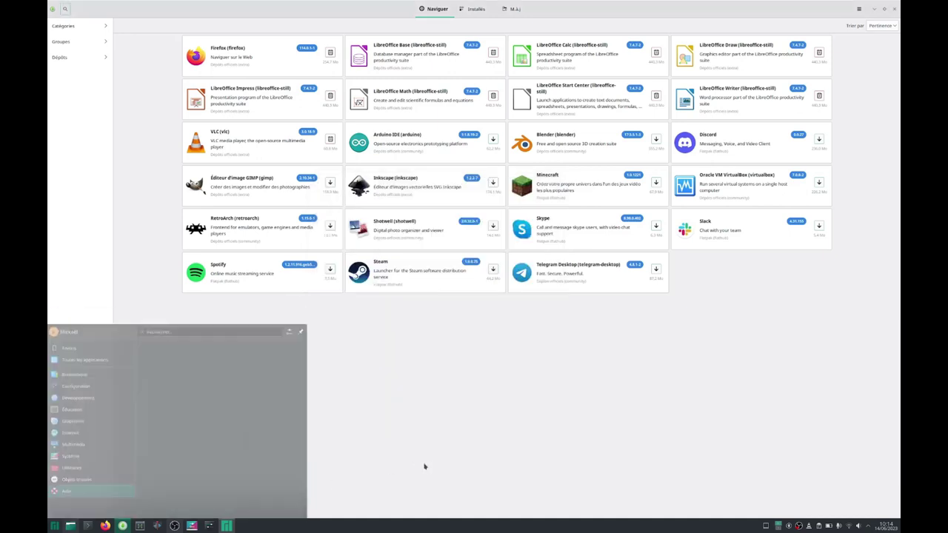
{"action": "left_click", "coordinate": [55, 527]}
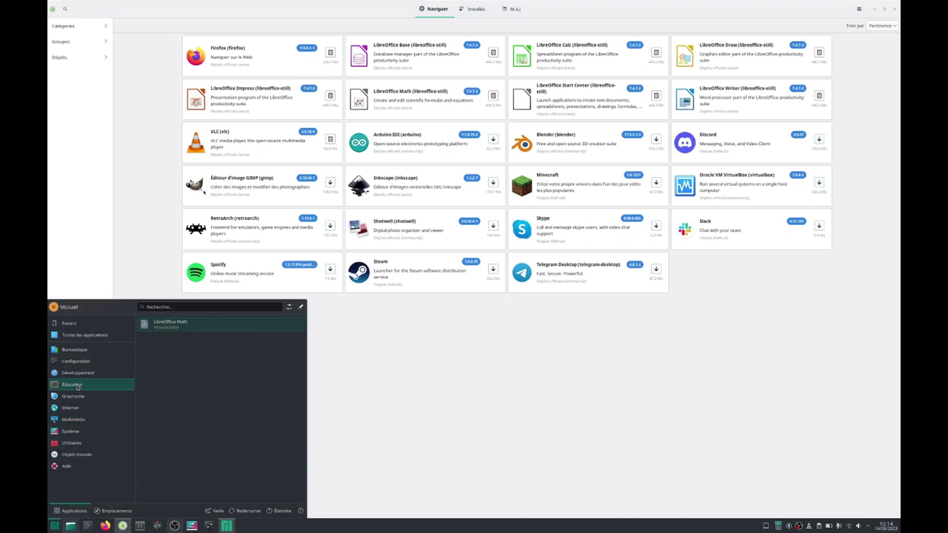
{"action": "mouse_move", "coordinate": [78, 425]}
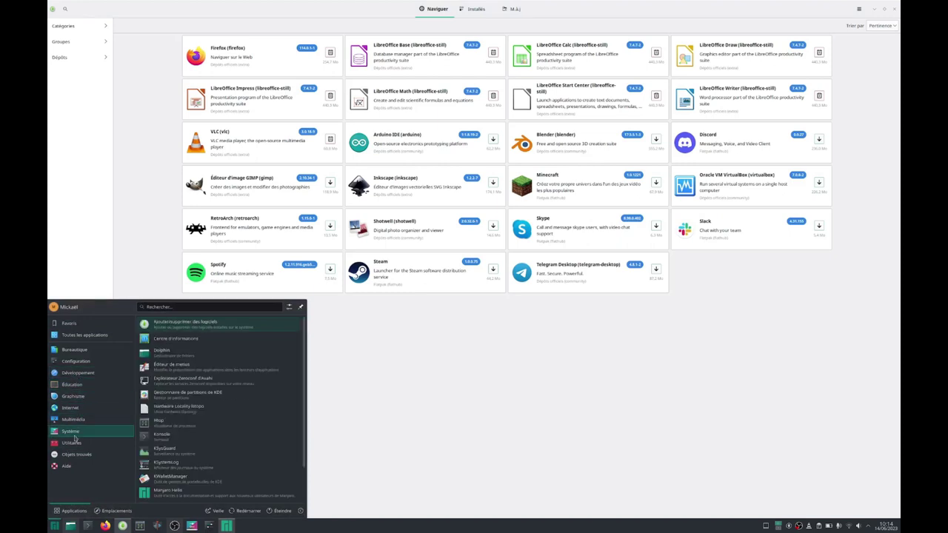
{"action": "left_click", "coordinate": [185, 425]}
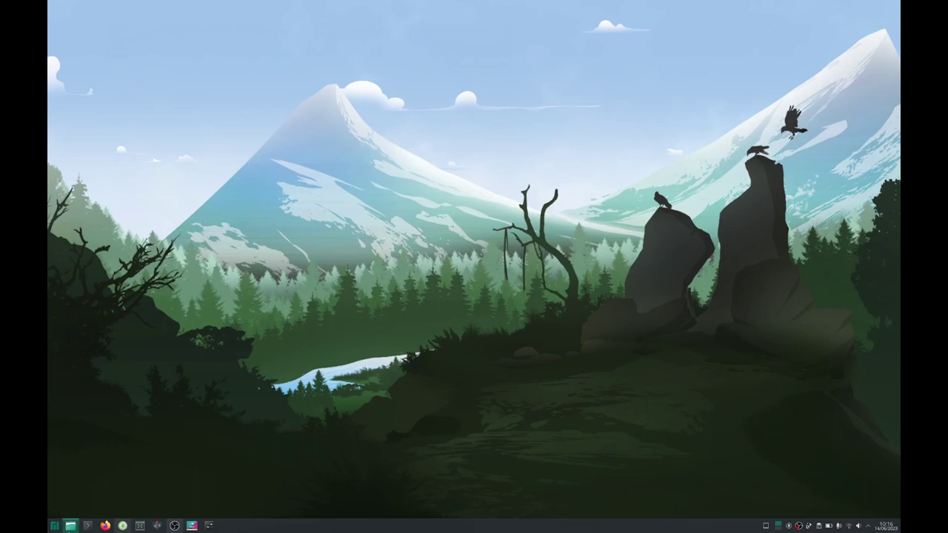
Open the Dolphin file manager, view its version information and close the About dialog
{"action": "mouse_move", "coordinate": [70, 526]}
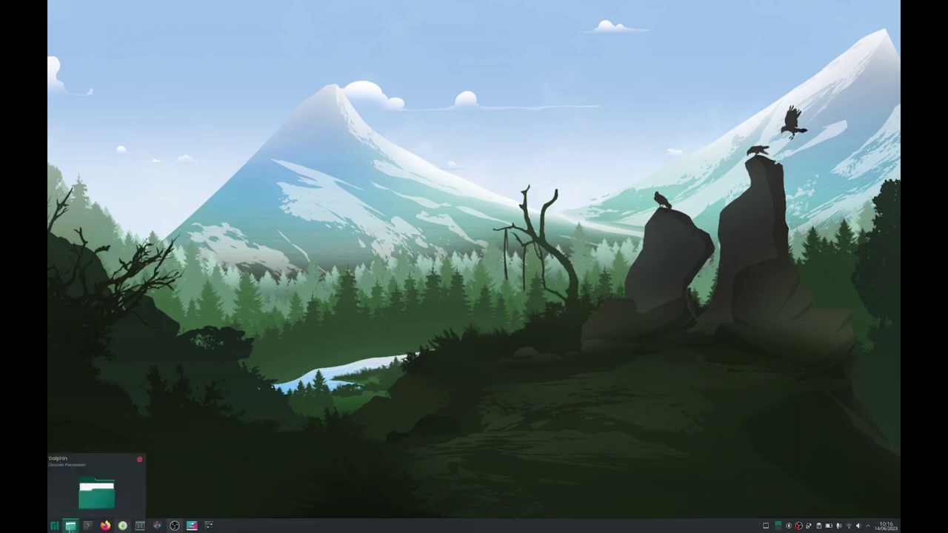
{"action": "left_click", "coordinate": [71, 526]}
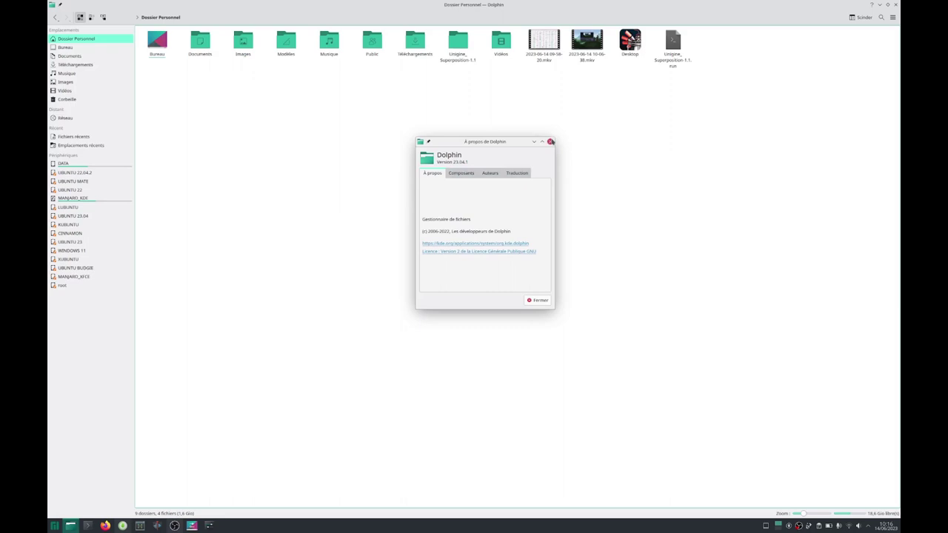
{"action": "left_click", "coordinate": [549, 140]}
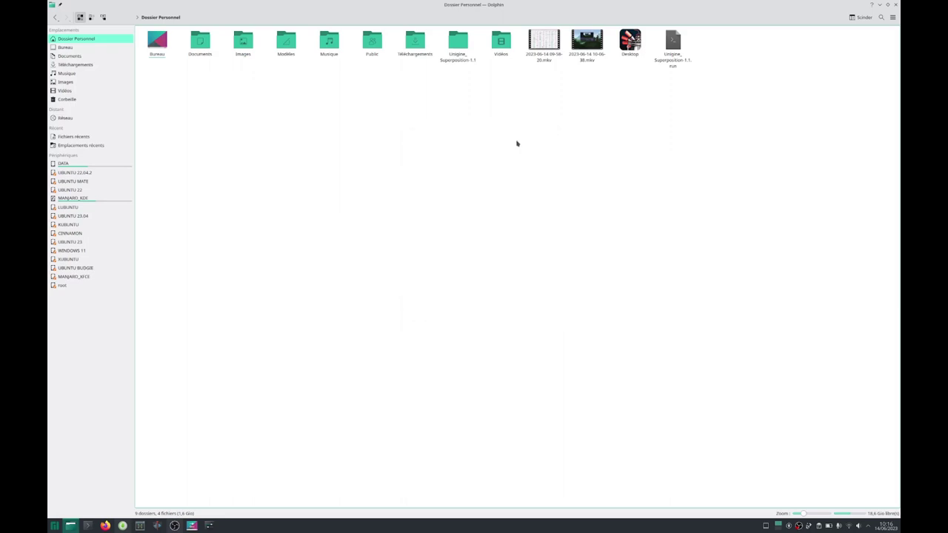
Open HTOP RAPIDE 2023_internet.ods from the DATA drive, dismiss the tip of the day and review the distribution comparison table
{"action": "left_click", "coordinate": [64, 165]}
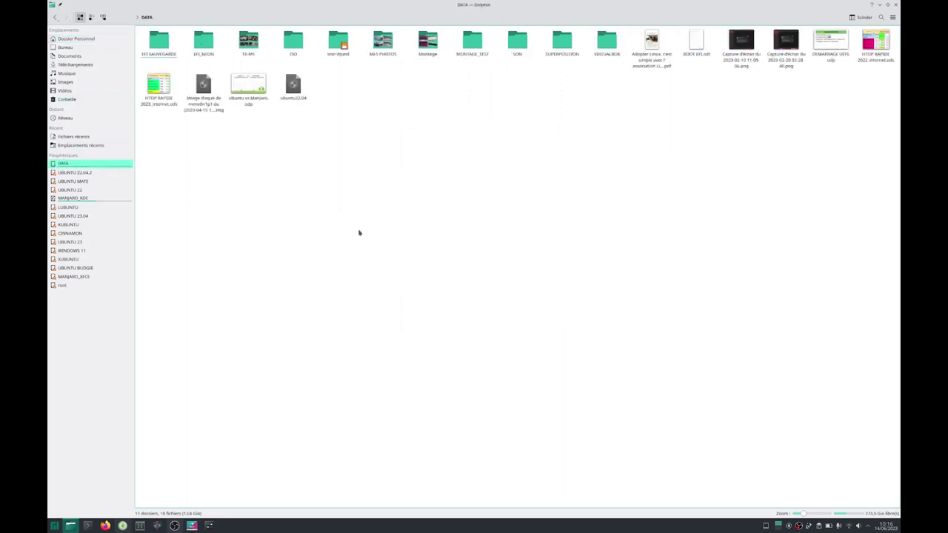
{"action": "double_click", "coordinate": [159, 85]}
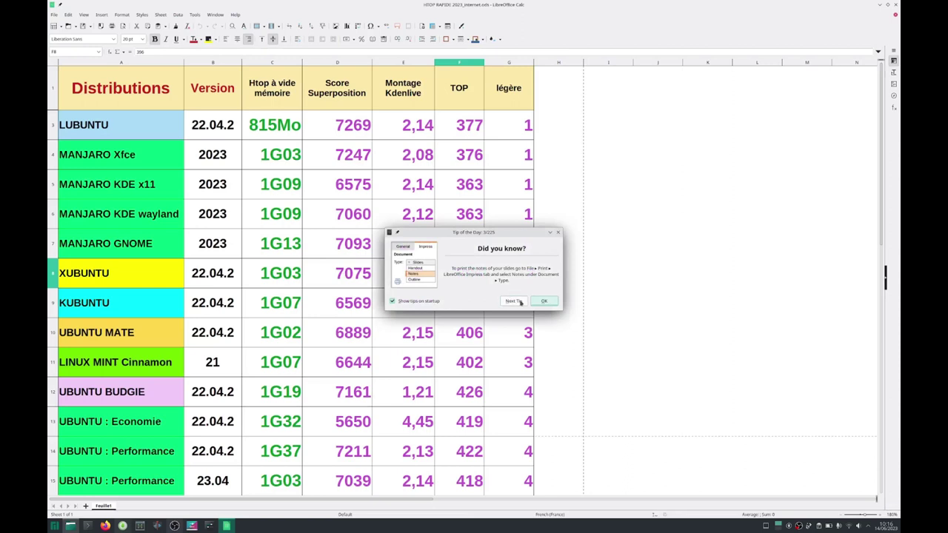
{"action": "left_click", "coordinate": [541, 301]}
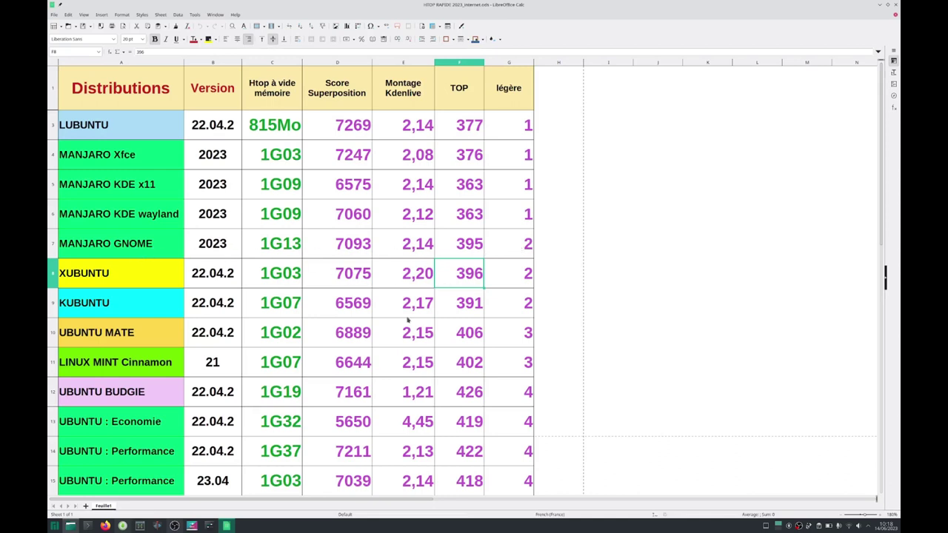
{"action": "scroll", "coordinate": [400, 323], "scroll_direction": "down", "scroll_amount": 2}
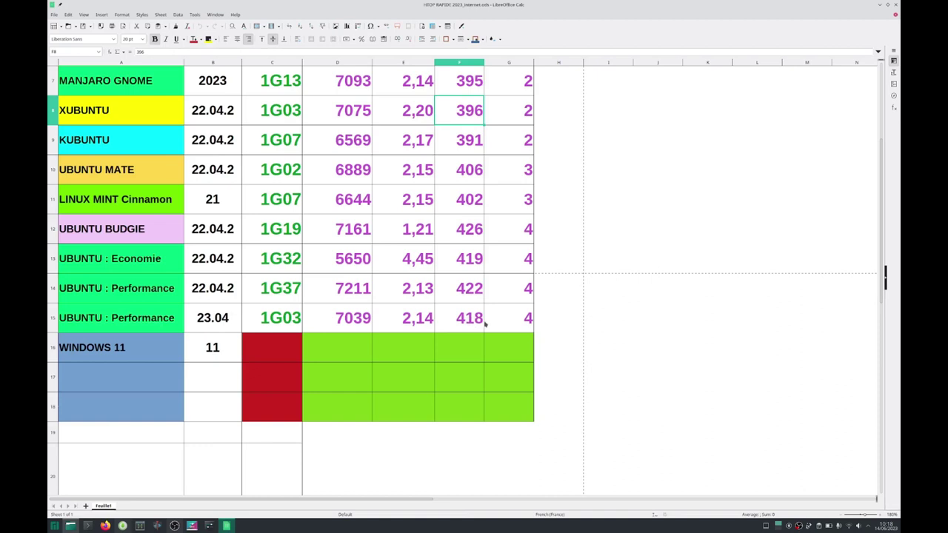
{"action": "scroll", "coordinate": [475, 319], "scroll_direction": "up", "scroll_amount": 2}
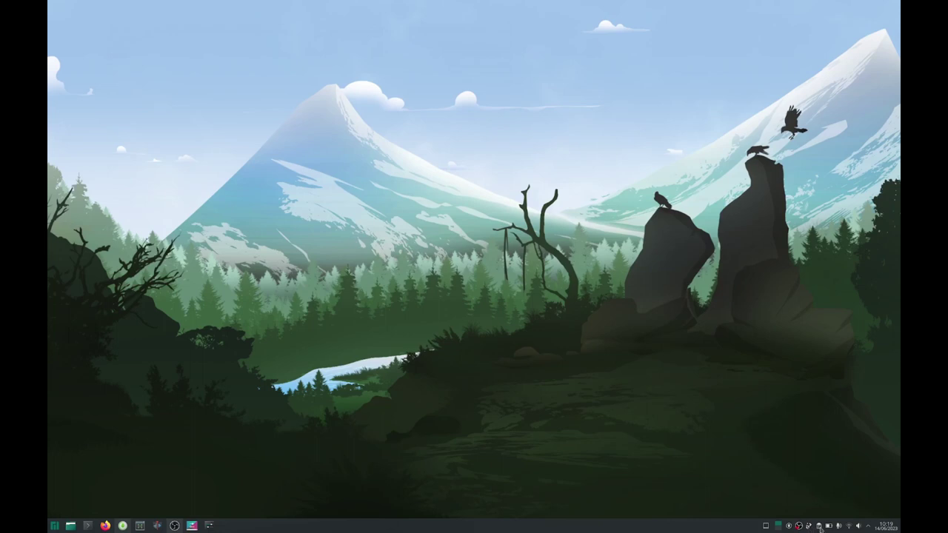
Inspect the audio volume devices and the hidden status and notification entries in the system tray, and close the popup
{"action": "left_click", "coordinate": [858, 525]}
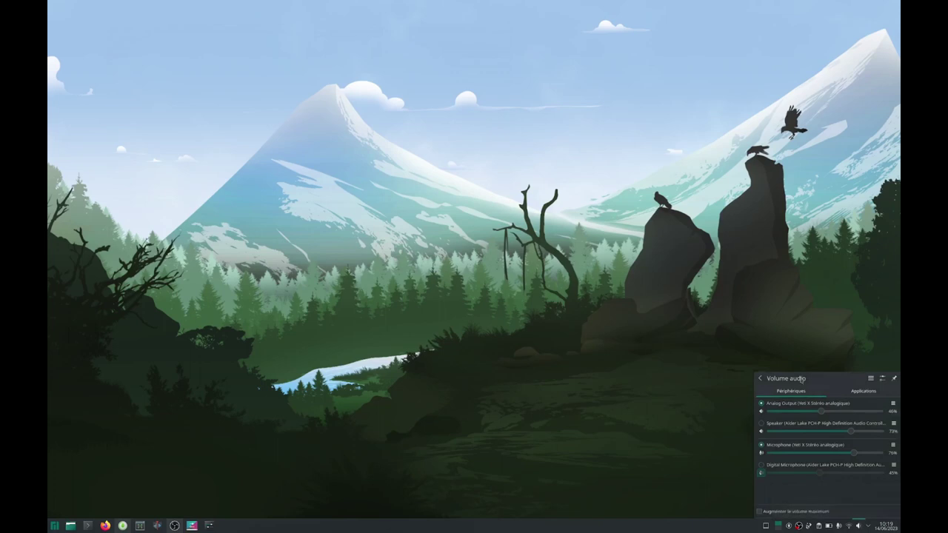
{"action": "left_click", "coordinate": [868, 527]}
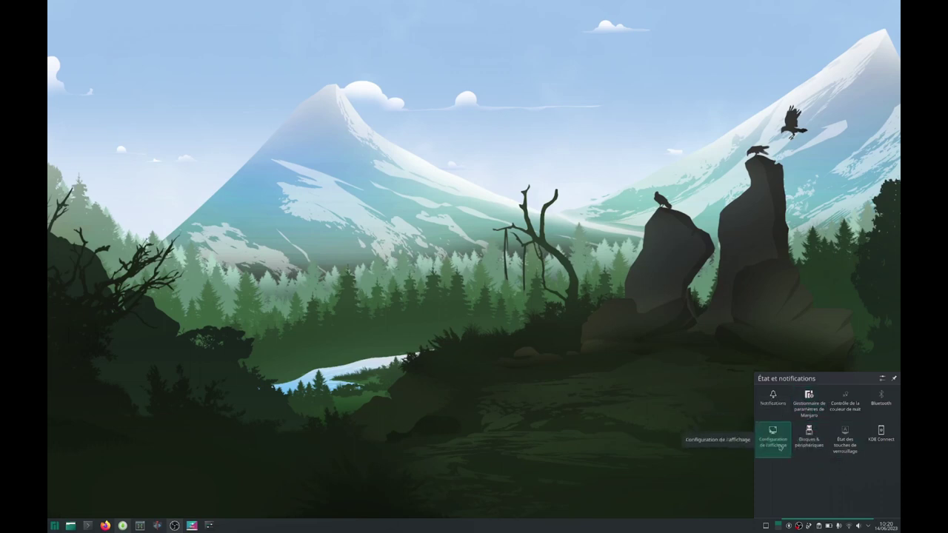
{"action": "left_click", "coordinate": [847, 320]}
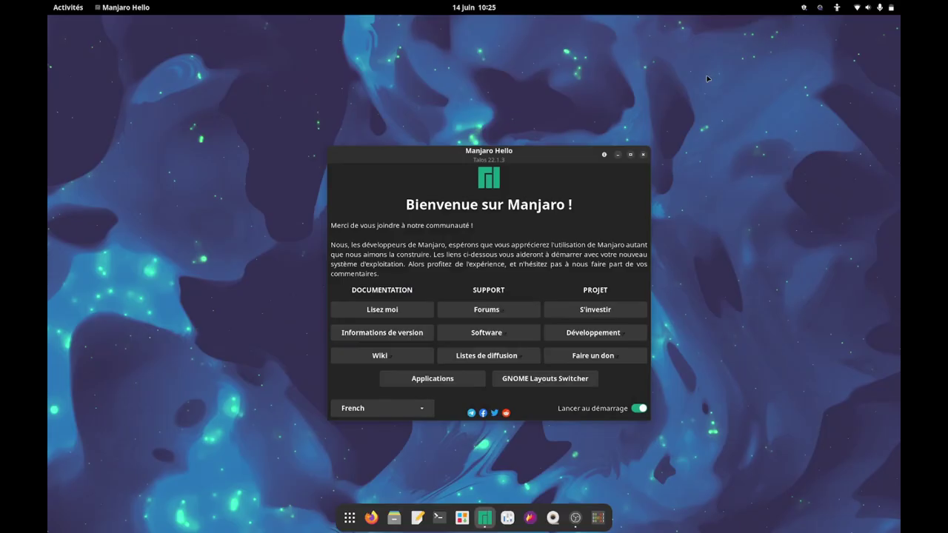
Move the Manjaro Hello window higher on the GNOME desktop, list the available updates and open the package manager from them
{"action": "left_click_drag", "start_coordinate": [494, 157], "coordinate": [480, 72]}
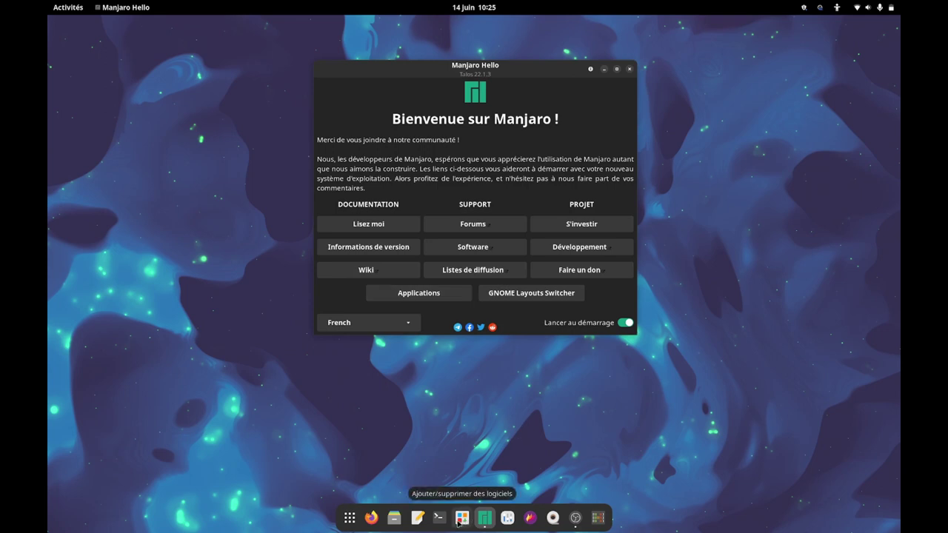
{"action": "left_click", "coordinate": [803, 9]}
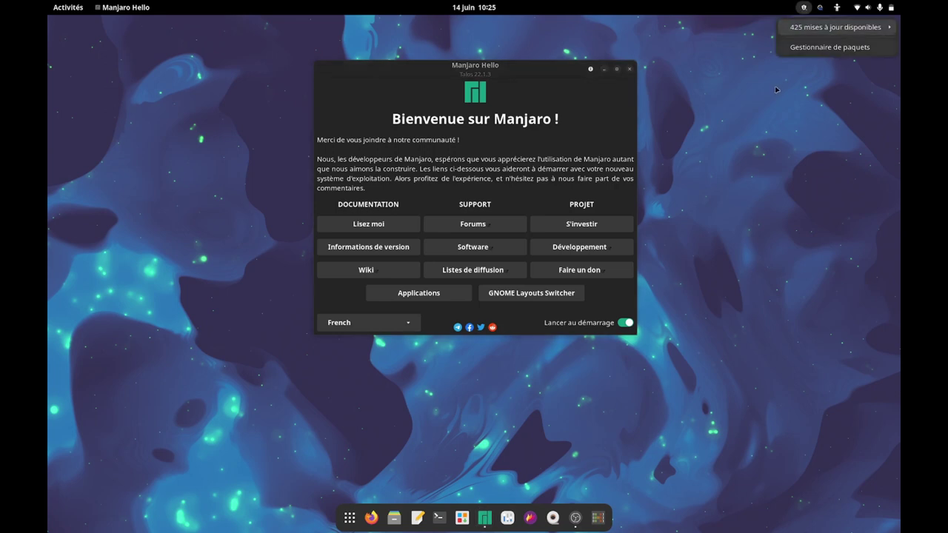
{"action": "left_click", "coordinate": [807, 27]}
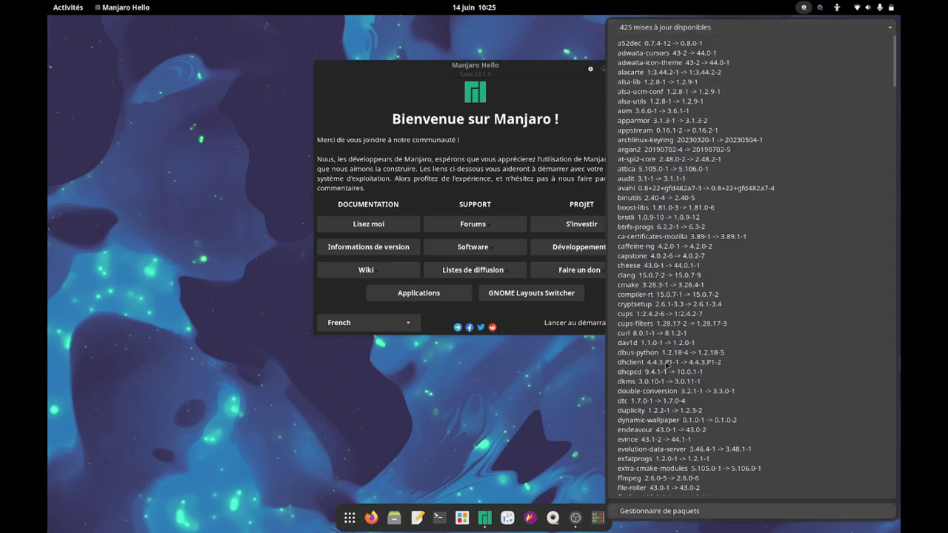
{"action": "left_click", "coordinate": [652, 512]}
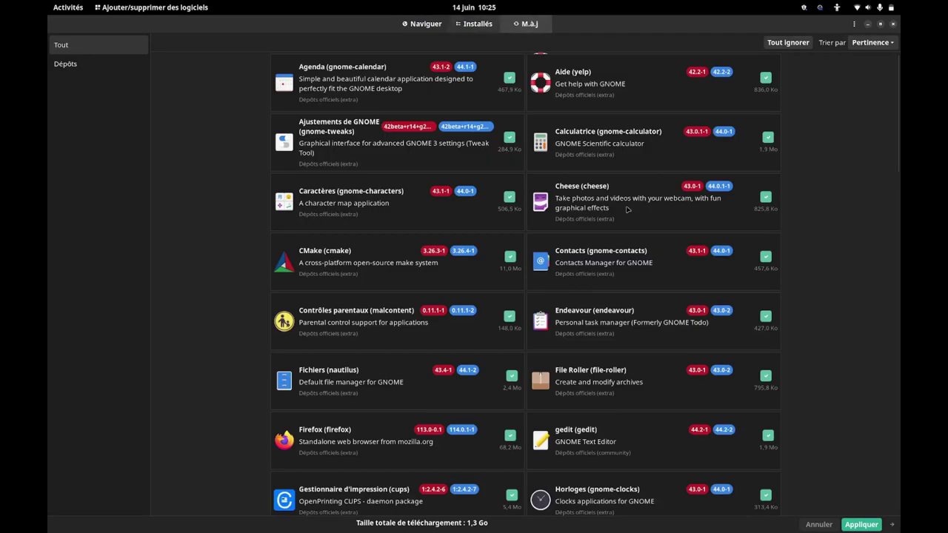
Apply all pending system updates, authenticating with the account password and accepting the transaction summary
{"action": "left_click", "coordinate": [861, 524]}
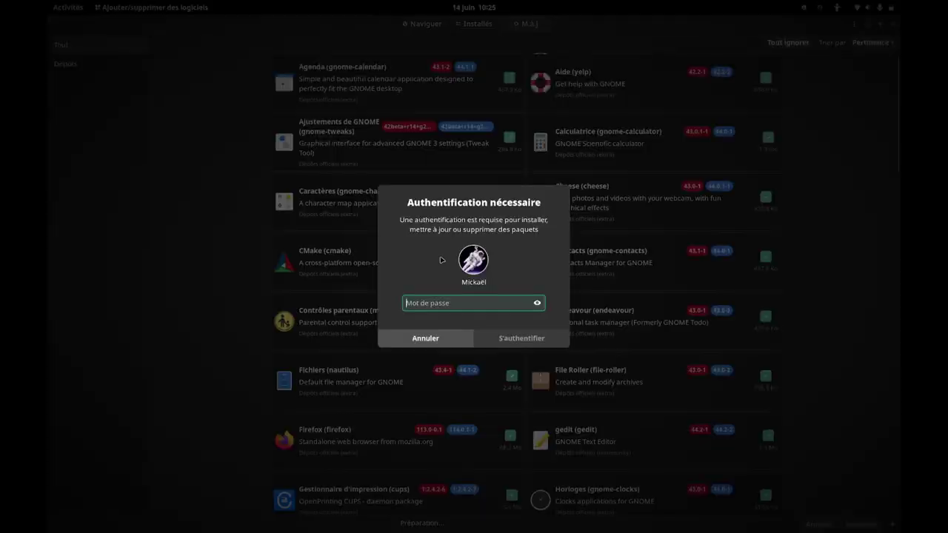
{"action": "key", "text": "Return"}
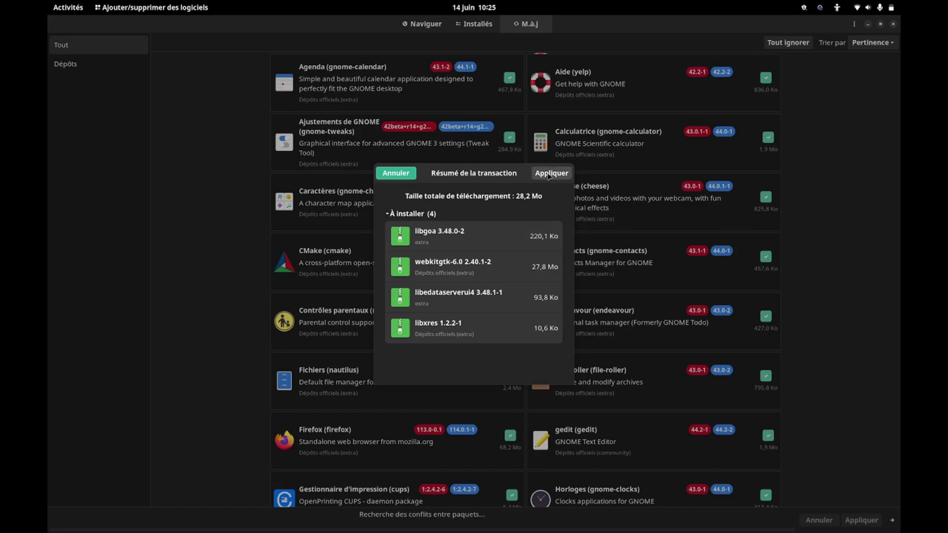
{"action": "left_click", "coordinate": [550, 173]}
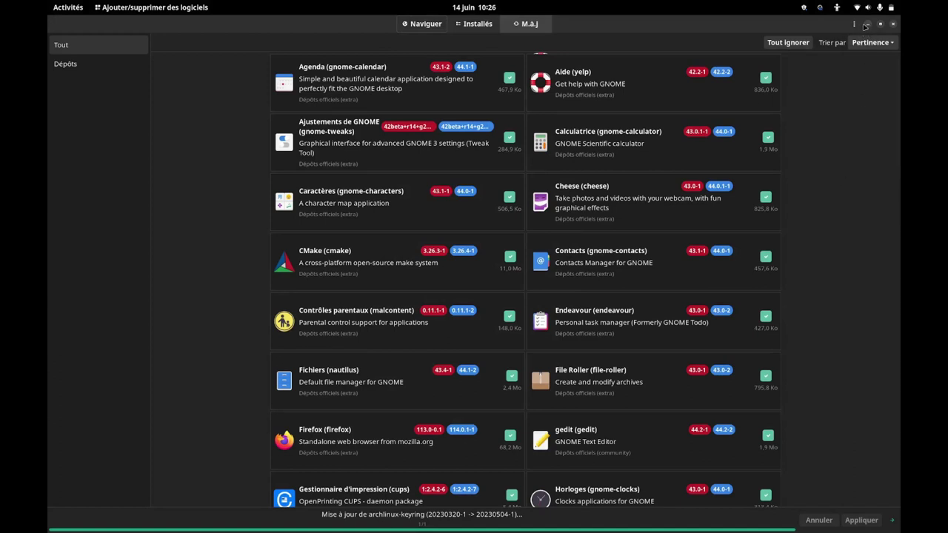
Minimize the package manager and open the Software web page from Manjaro Hello
{"action": "left_click", "coordinate": [869, 24]}
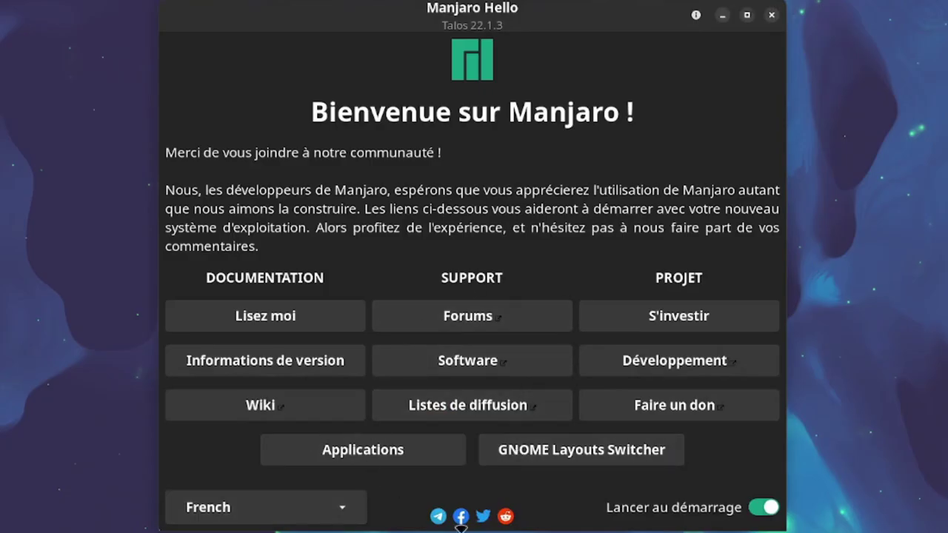
{"action": "left_click", "coordinate": [468, 360]}
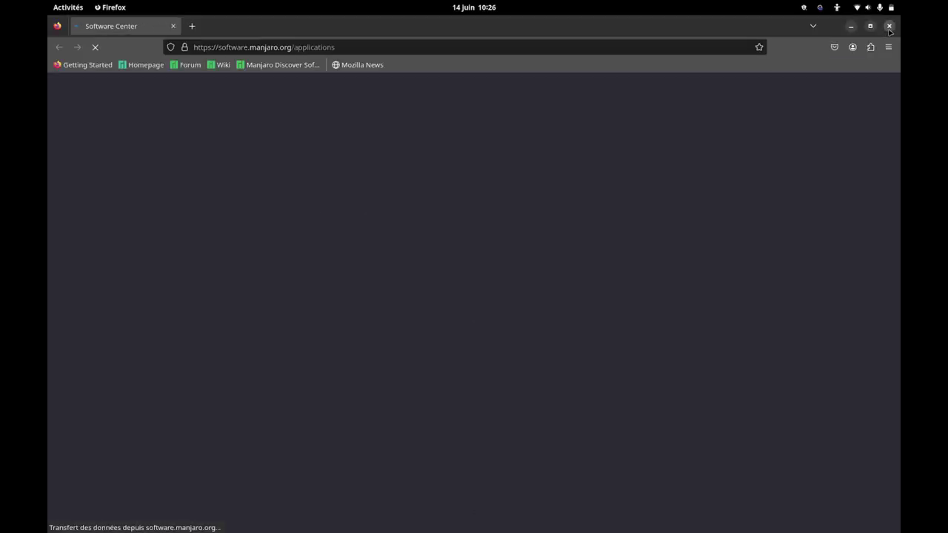
Close the web page and examine the Graphics Creating and Browsers applications in Manjaro Hello's maximized application list, closing the window at the end
{"action": "left_click", "coordinate": [889, 26]}
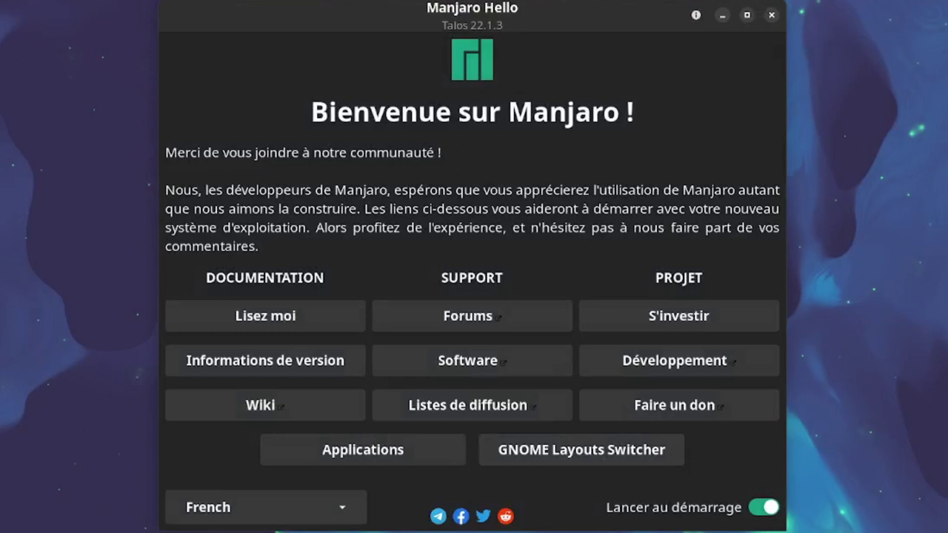
{"action": "left_click", "coordinate": [383, 460]}
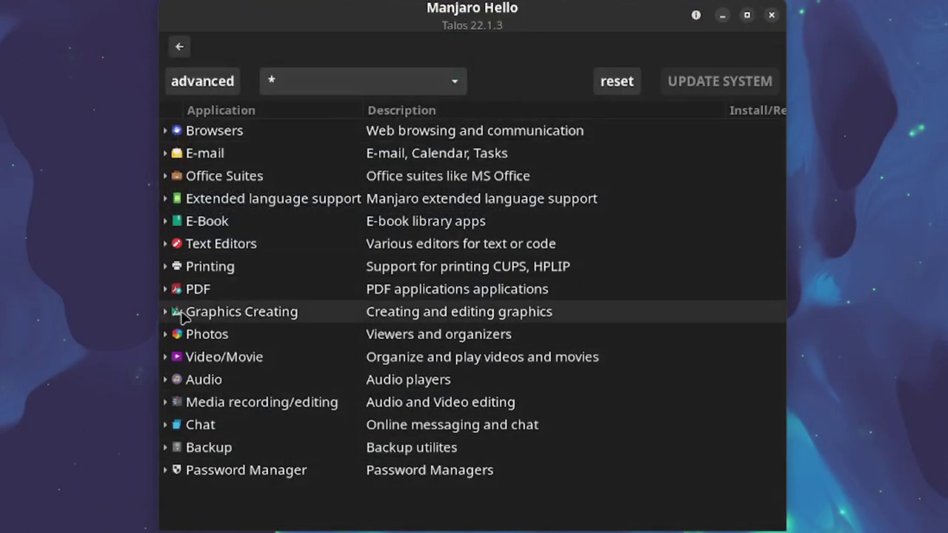
{"action": "left_click", "coordinate": [165, 312]}
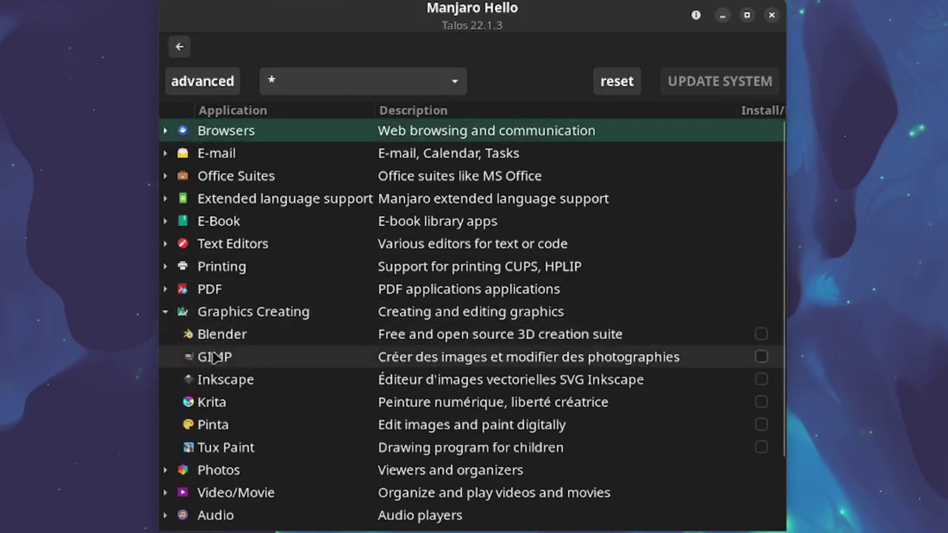
{"action": "left_click", "coordinate": [746, 16]}
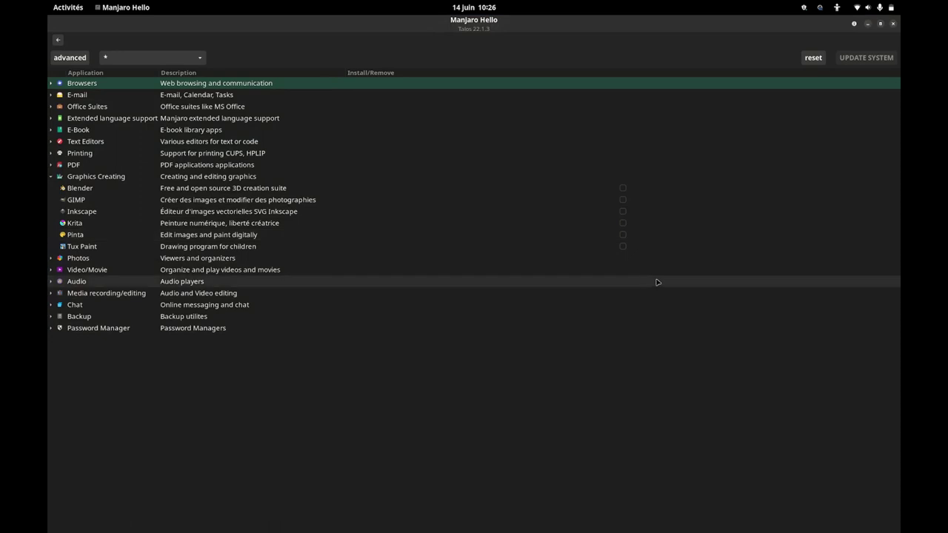
{"action": "left_click", "coordinate": [85, 236]}
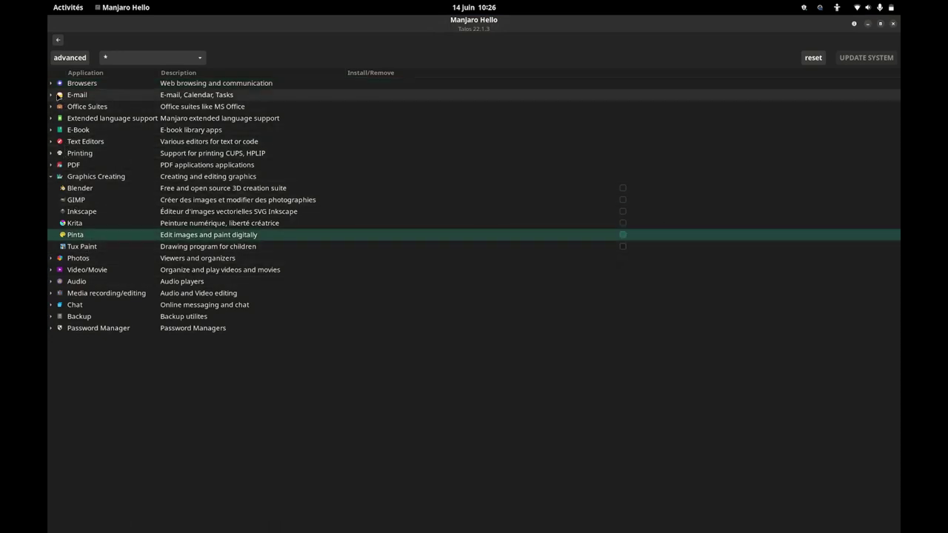
{"action": "left_click", "coordinate": [50, 83]}
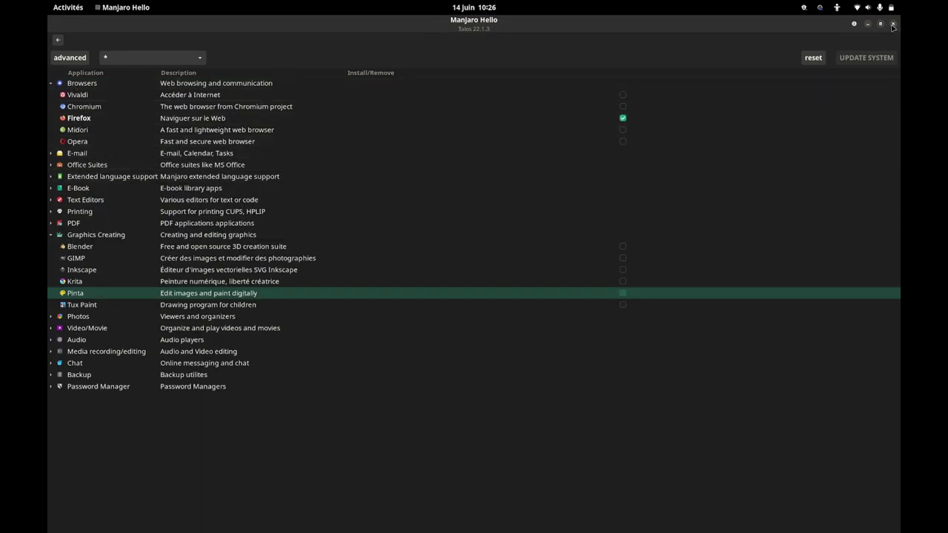
{"action": "left_click", "coordinate": [893, 25]}
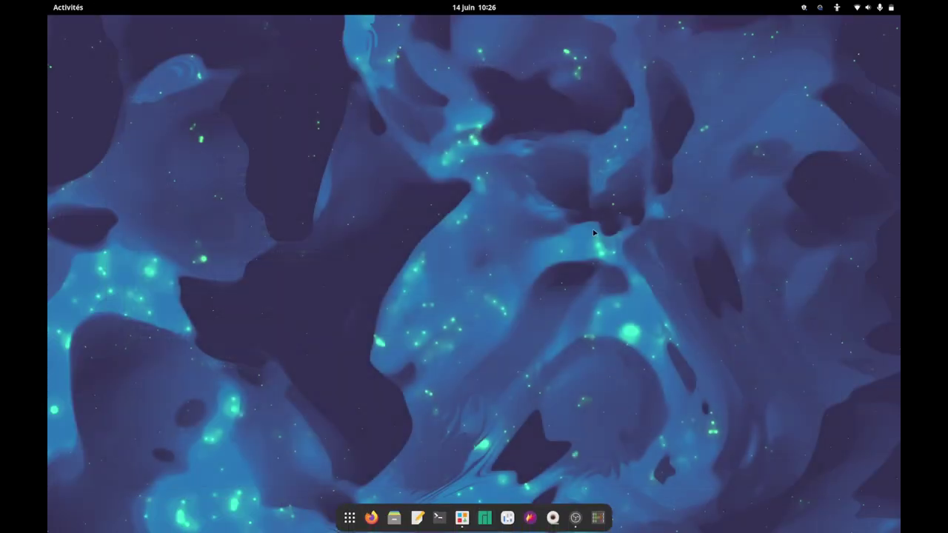
Reopen Manjaro Hello, move its window higher on the desktop and bring up the GNOME Layouts Switcher
{"action": "left_click", "coordinate": [484, 518]}
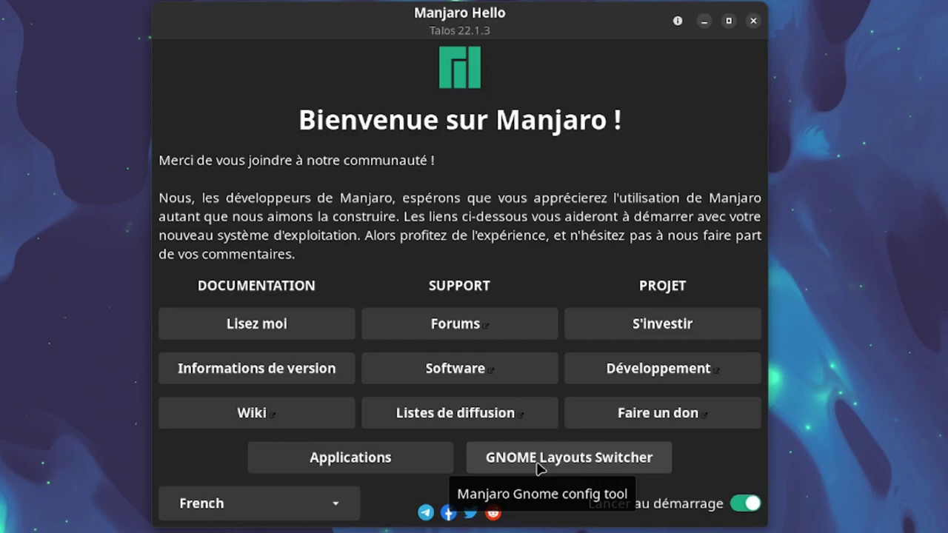
{"action": "left_click", "coordinate": [536, 468]}
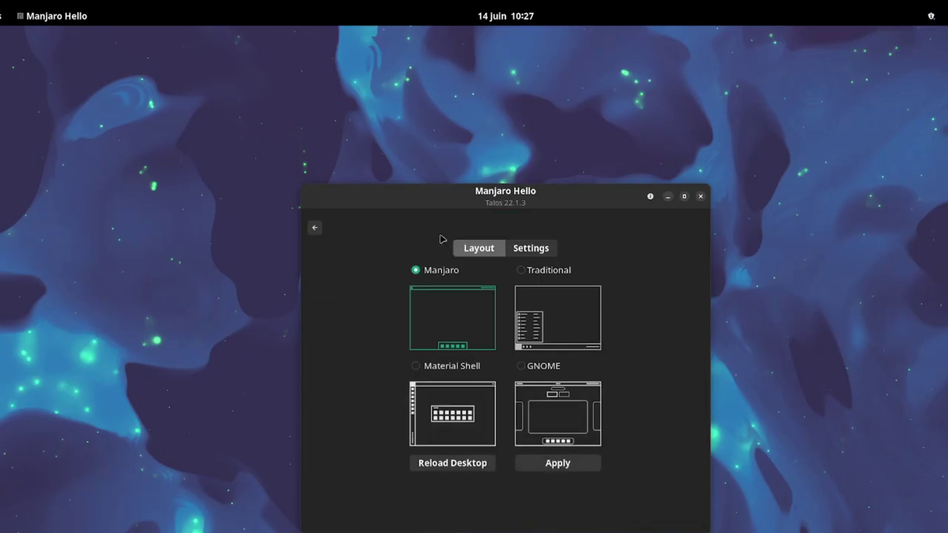
{"action": "left_click_drag", "start_coordinate": [540, 199], "coordinate": [522, 78]}
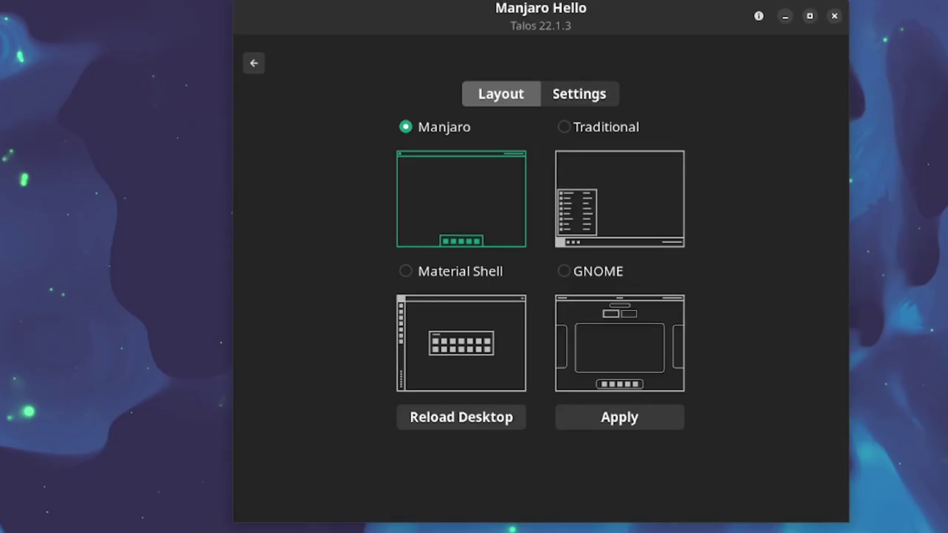
{"action": "left_click_drag", "start_coordinate": [650, 10], "coordinate": [584, 17]}
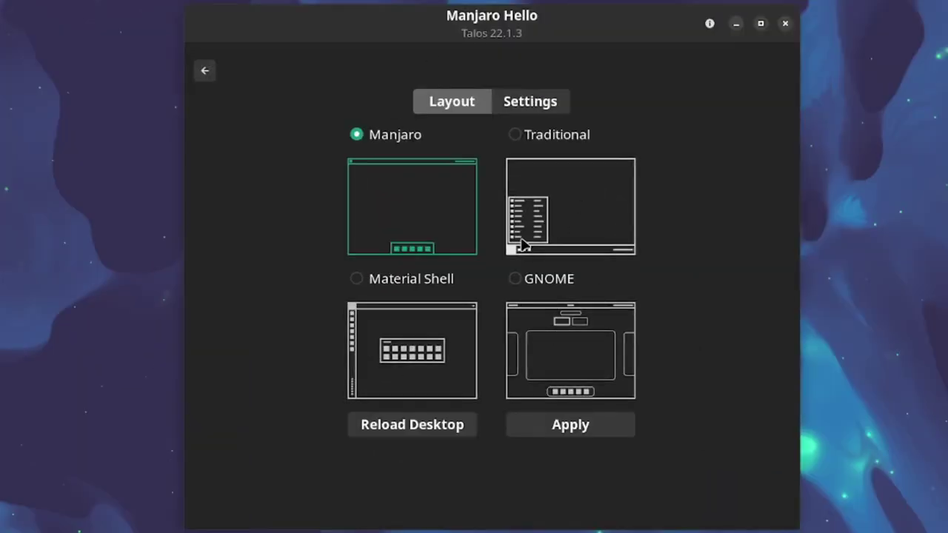
{"action": "left_click", "coordinate": [205, 71]}
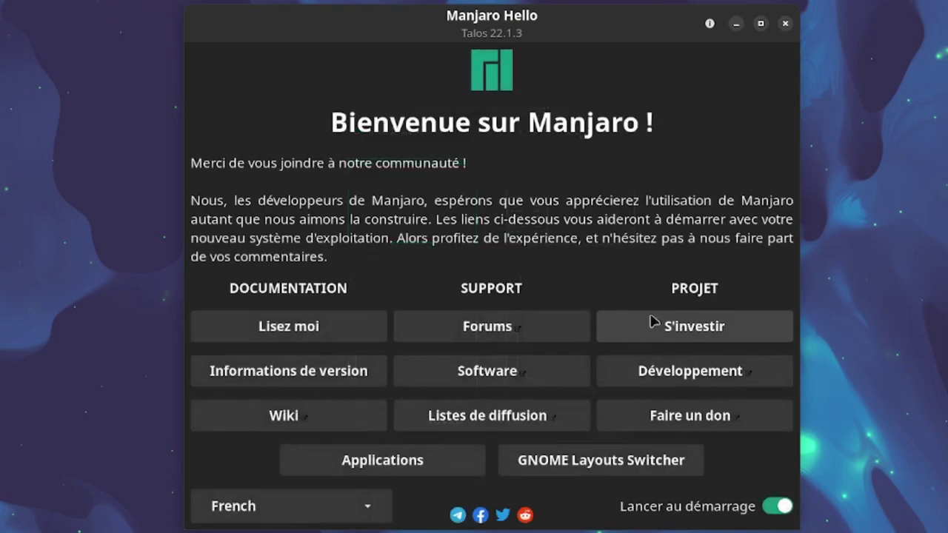
{"action": "left_click", "coordinate": [601, 463]}
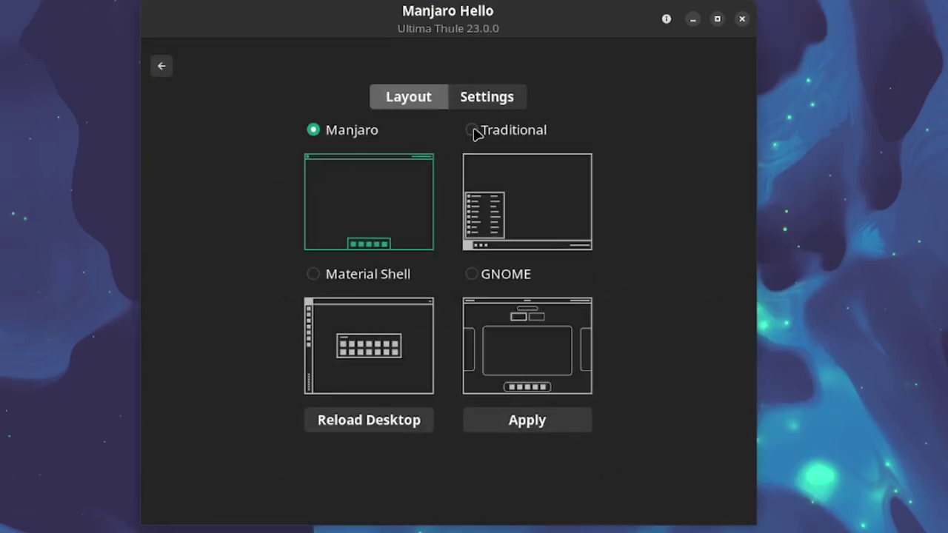
Highlight the Traditional, Material Shell and GNOME layouts without applying them, and return the selection to Manjaro
{"action": "left_click", "coordinate": [472, 131]}
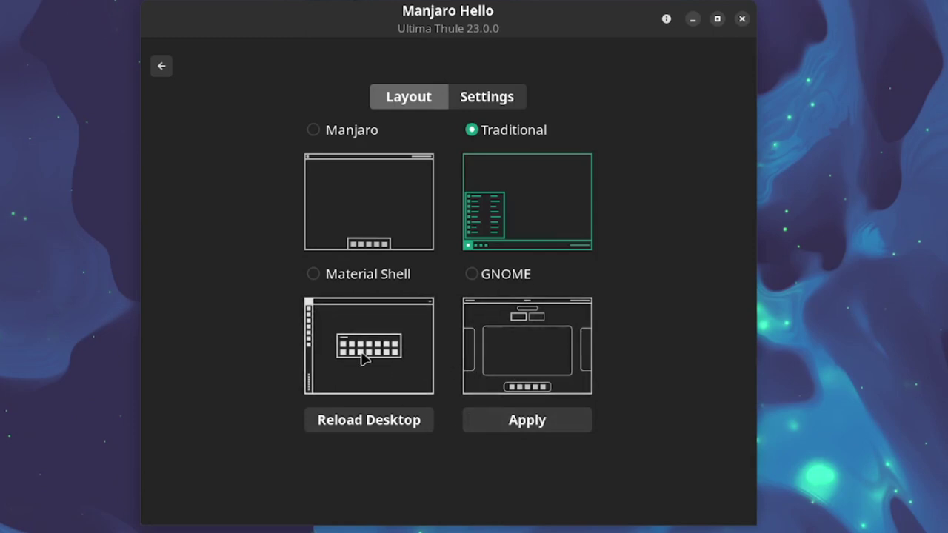
{"action": "left_click", "coordinate": [361, 352]}
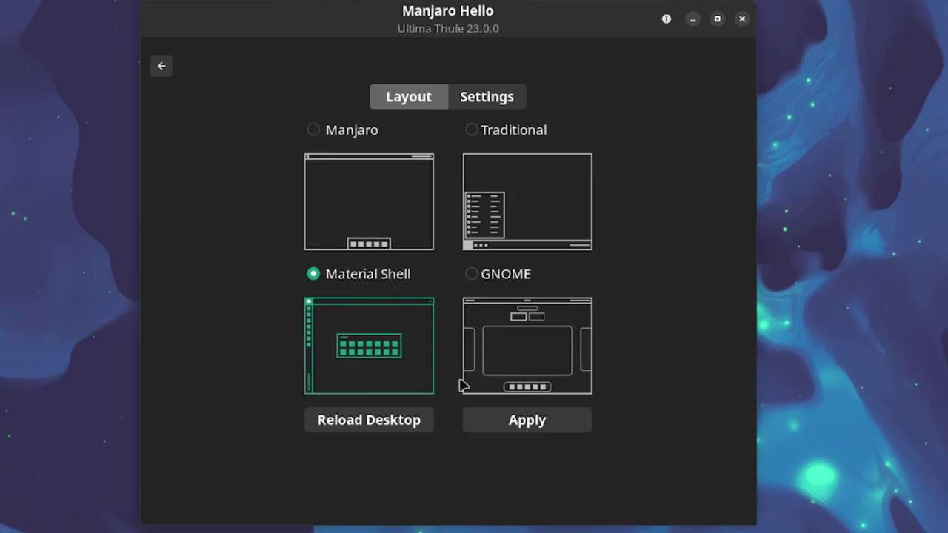
{"action": "left_click", "coordinate": [471, 276]}
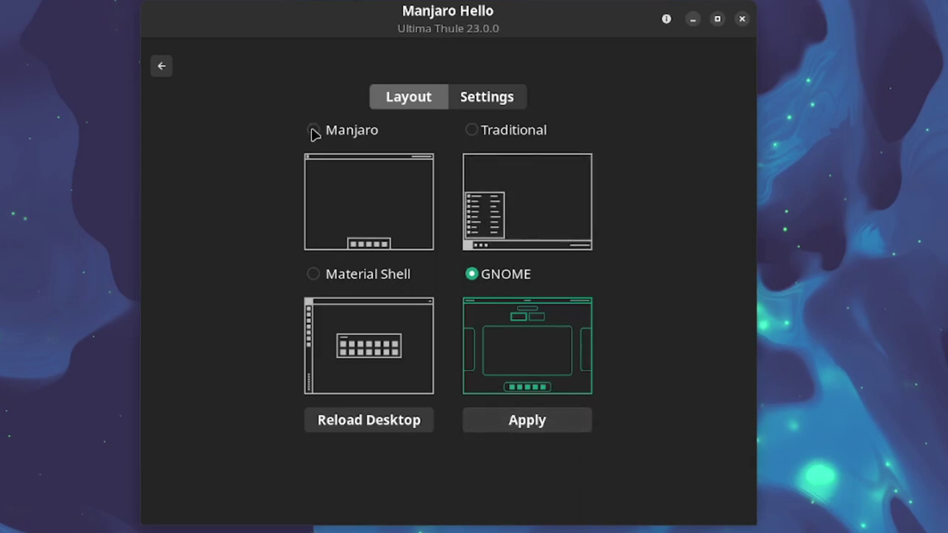
{"action": "left_click", "coordinate": [481, 133]}
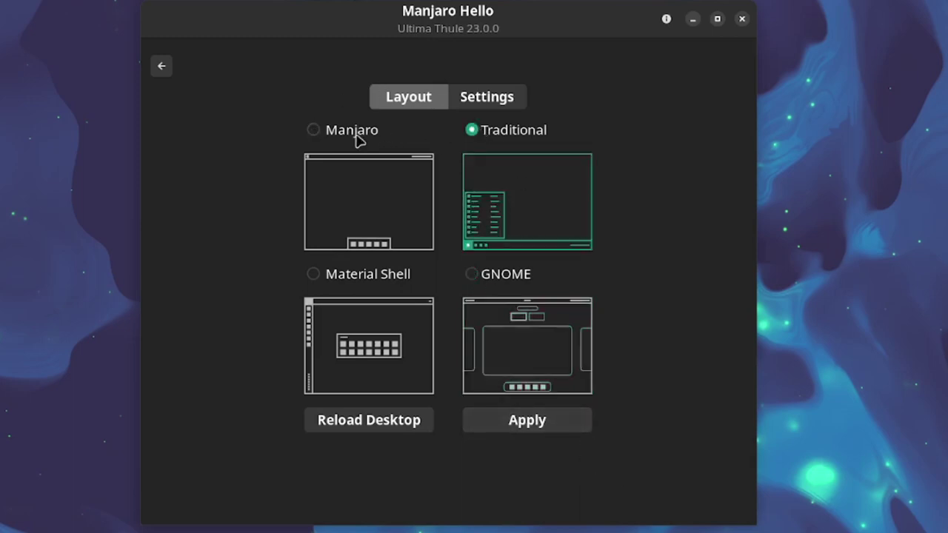
{"action": "left_click", "coordinate": [313, 130]}
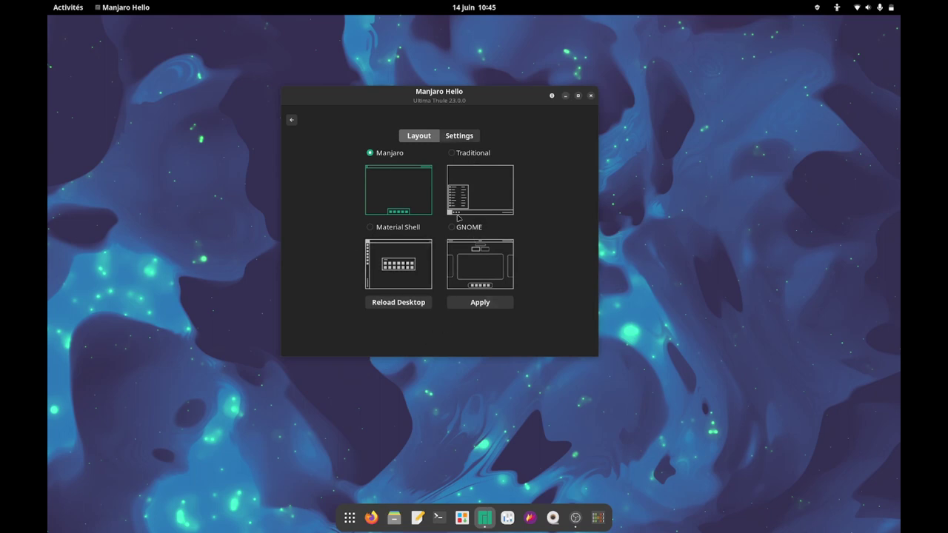
Try to launch Flameshot, and enable the System tray option in the layout switcher's settings
{"action": "left_click", "coordinate": [458, 136]}
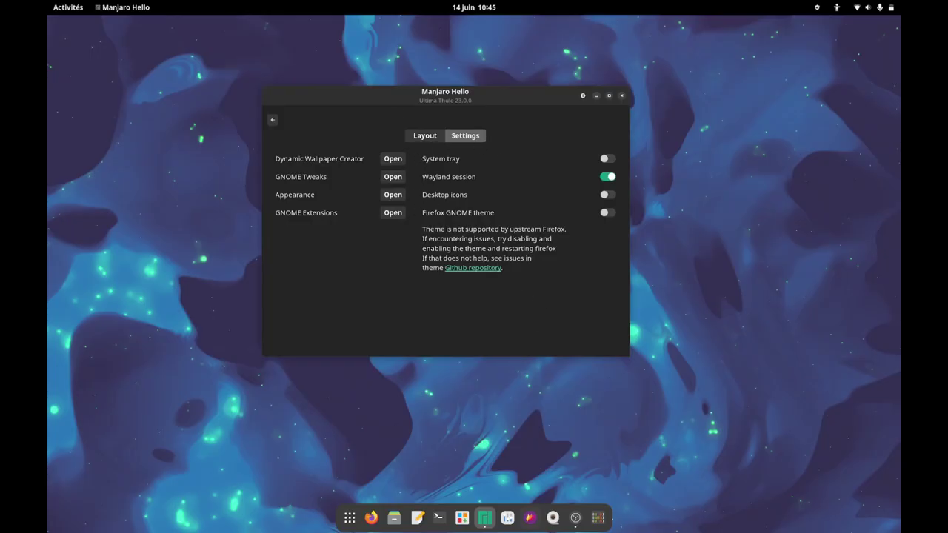
{"action": "left_click", "coordinate": [529, 523]}
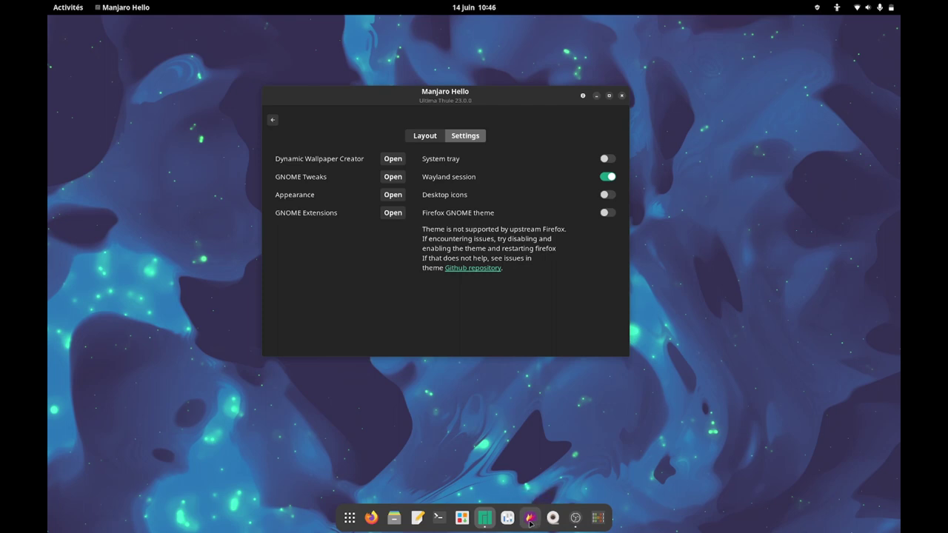
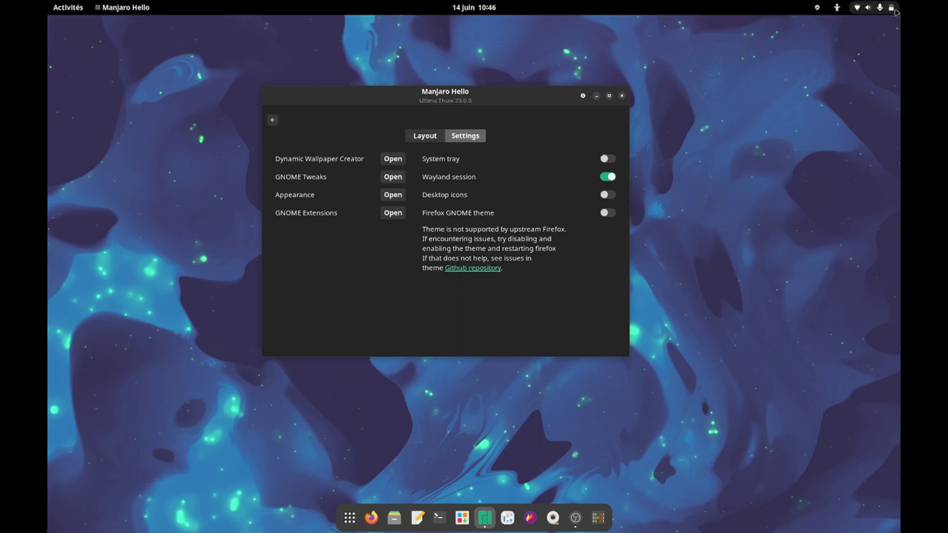
{"action": "left_click", "coordinate": [607, 158]}
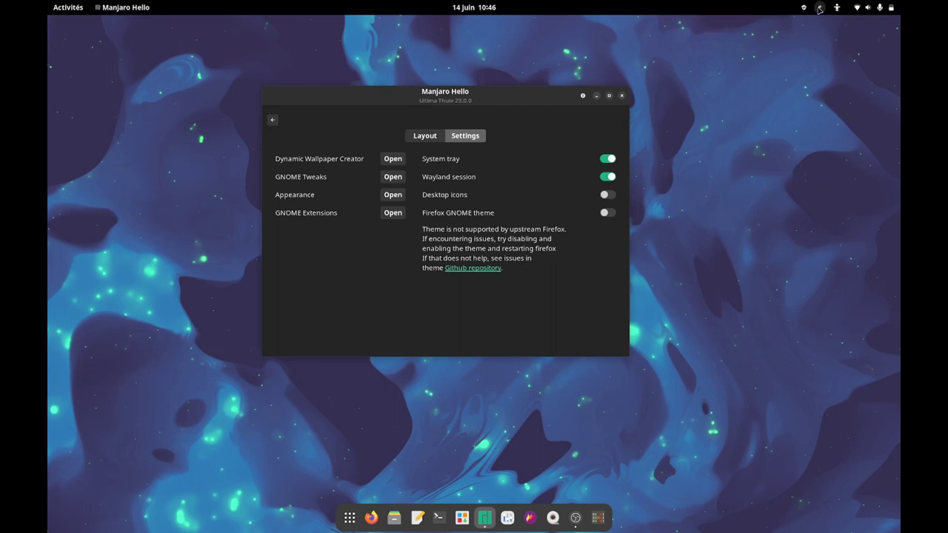
Start a Flameshot screen capture and select a region surrounding the Manjaro Hello window
{"action": "left_click", "coordinate": [819, 8]}
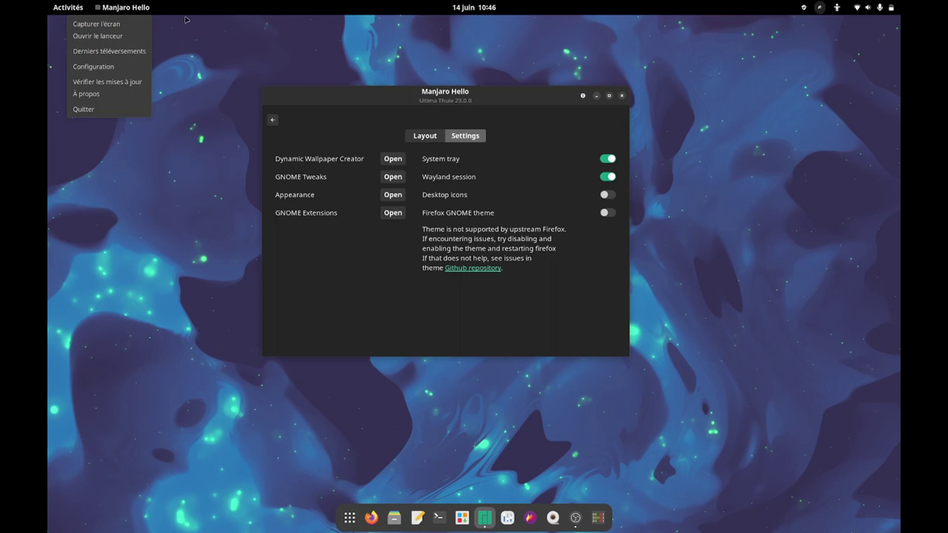
{"action": "left_click", "coordinate": [108, 25]}
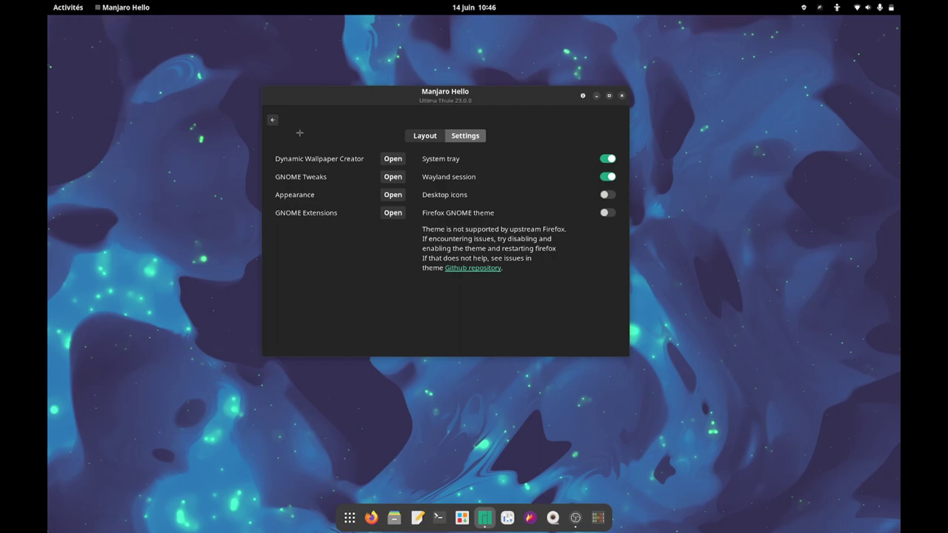
{"action": "left_click_drag", "start_coordinate": [244, 58], "coordinate": [719, 438]}
Annotate the capture with a circle, a rectangle and an arrow, and save it as an image file
{"action": "left_click", "coordinate": [375, 452]}
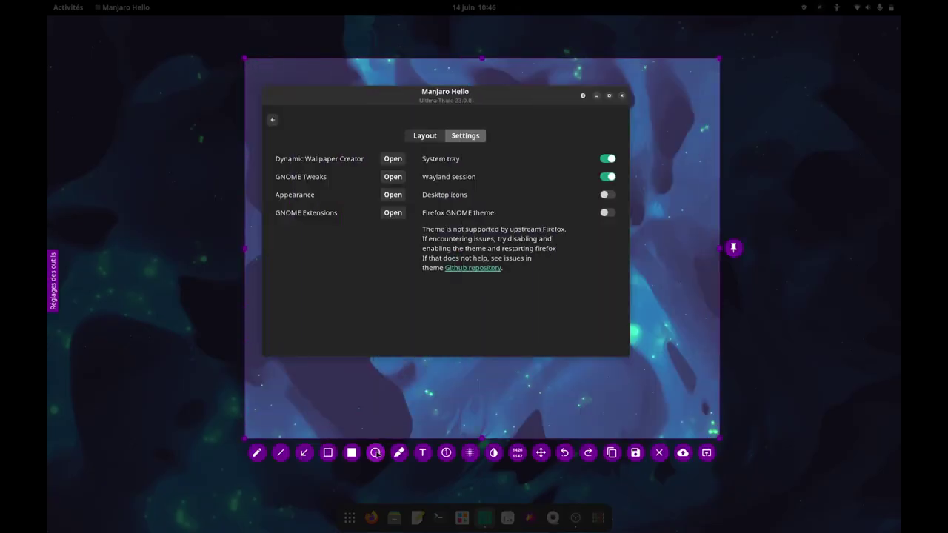
{"action": "left_click_drag", "start_coordinate": [549, 341], "coordinate": [560, 340]}
{"action": "left_click", "coordinate": [328, 452]}
{"action": "left_click_drag", "start_coordinate": [302, 182], "coordinate": [390, 291]}
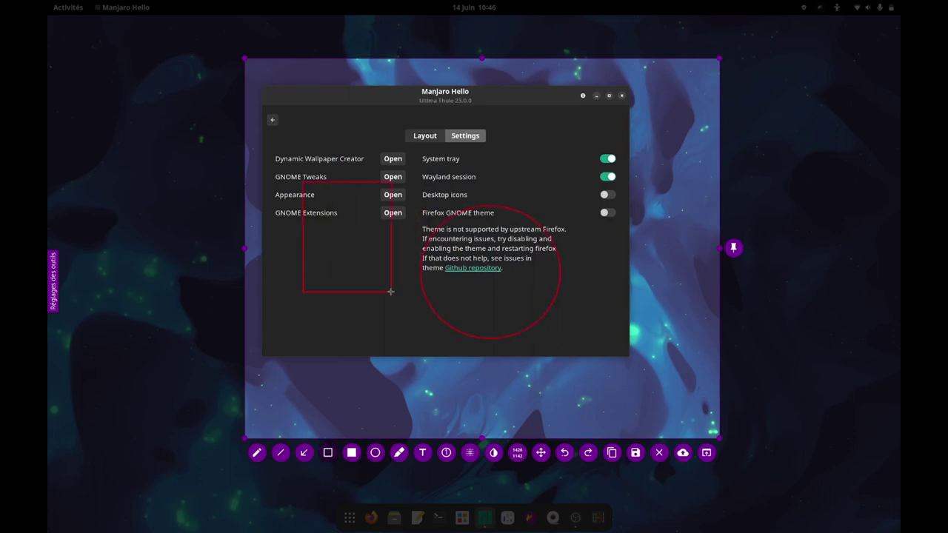
{"action": "left_click", "coordinate": [304, 452]}
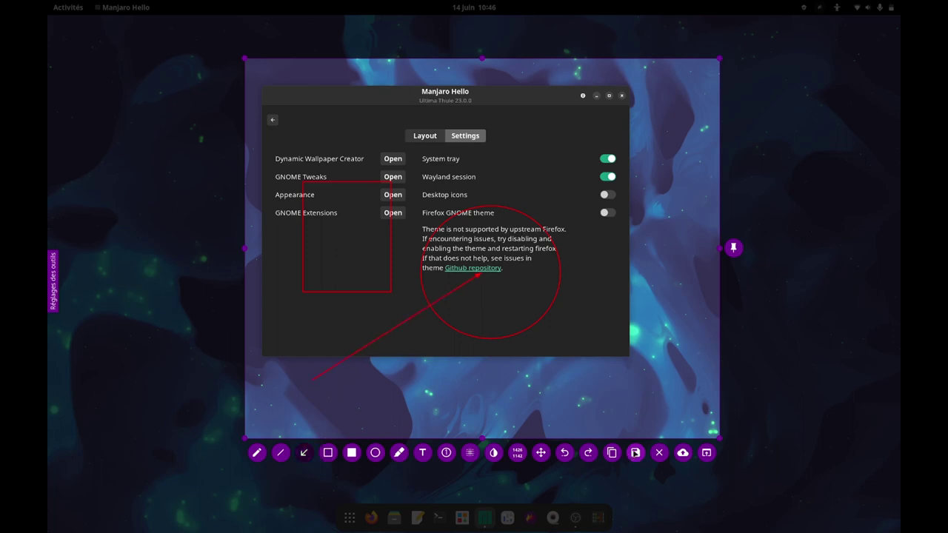
{"action": "left_click", "coordinate": [634, 451]}
{"action": "left_click", "coordinate": [562, 311]}
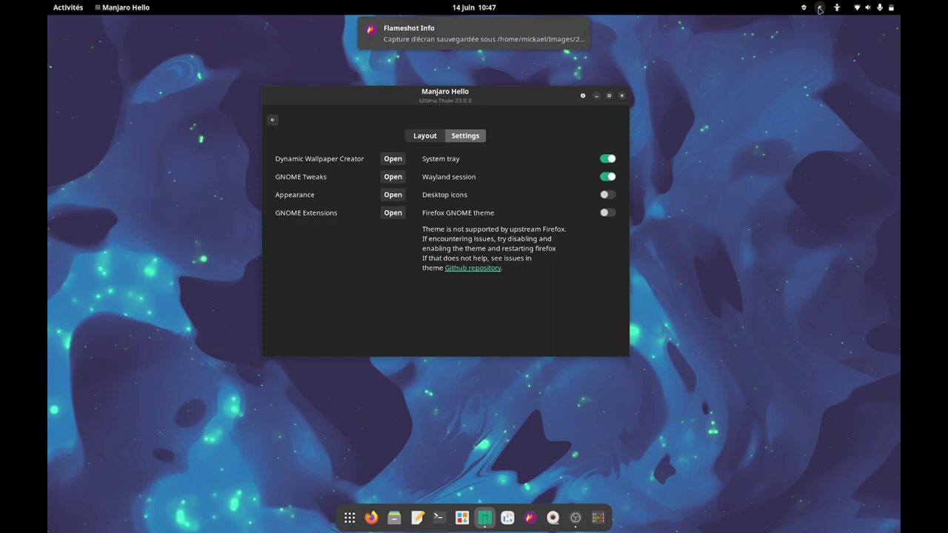
{"action": "left_click", "coordinate": [819, 8]}
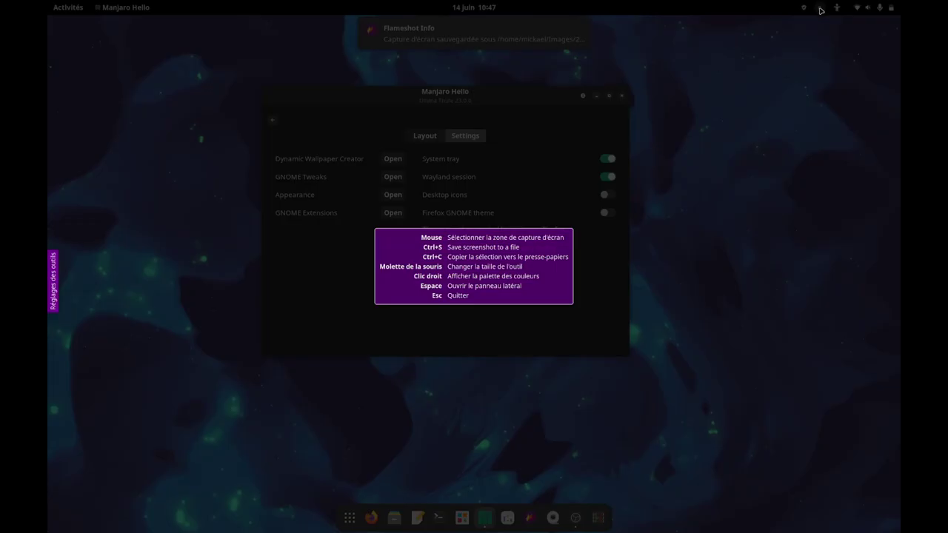
{"action": "left_click_drag", "start_coordinate": [216, 63], "coordinate": [710, 425]}
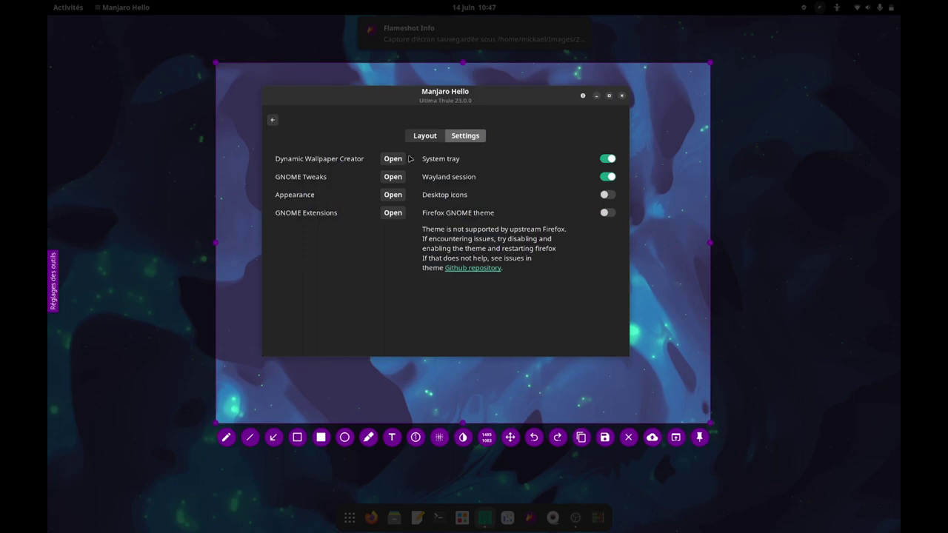
{"action": "left_click", "coordinate": [628, 437]}
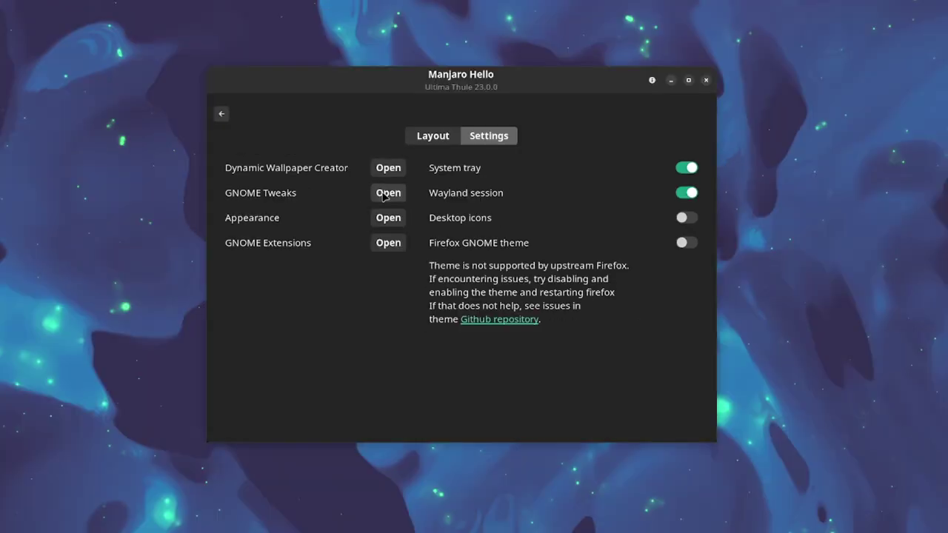
Open GNOME Tweaks from the layout switcher's settings, move its window and enlarge it to fill most of the desktop
{"action": "left_click", "coordinate": [383, 194]}
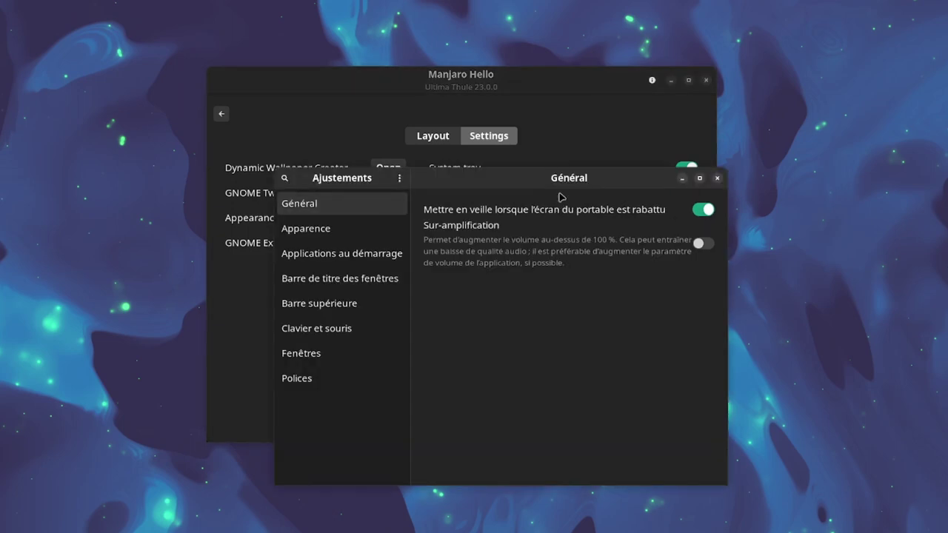
{"action": "left_click_drag", "start_coordinate": [561, 188], "coordinate": [388, 53]}
{"action": "left_click_drag", "start_coordinate": [546, 344], "coordinate": [838, 520]}
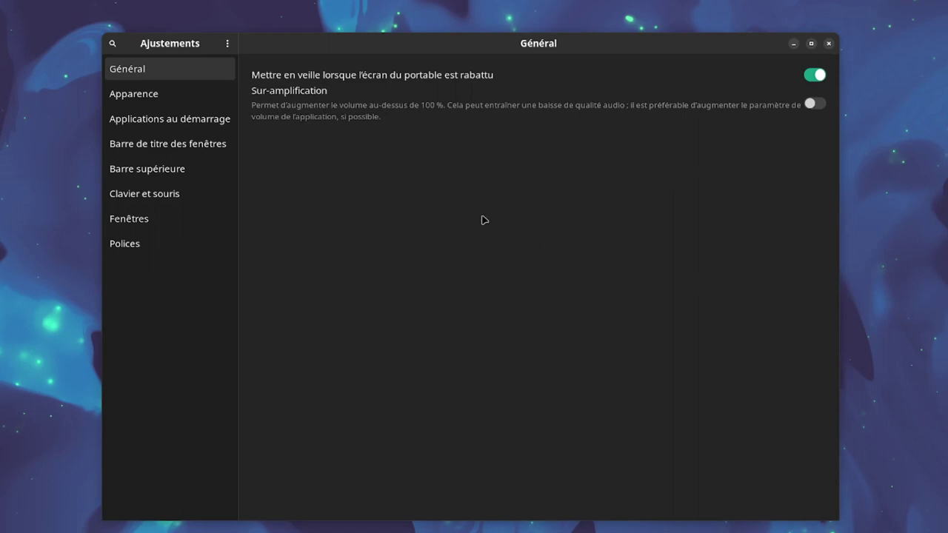
Review the Tweaks pages for appearance, startup applications and window title bars, toggling the Maximise title bar button off and back on
{"action": "left_click", "coordinate": [146, 98]}
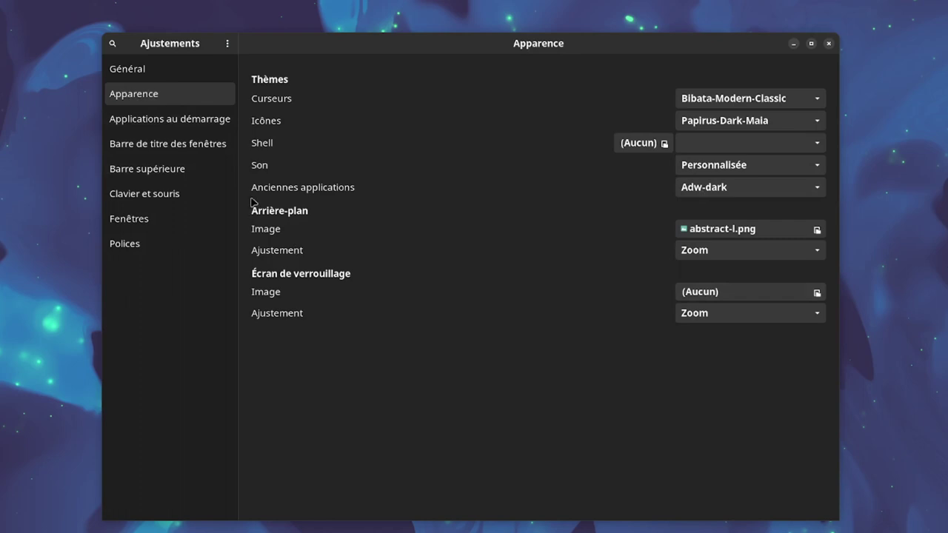
{"action": "left_click", "coordinate": [141, 124]}
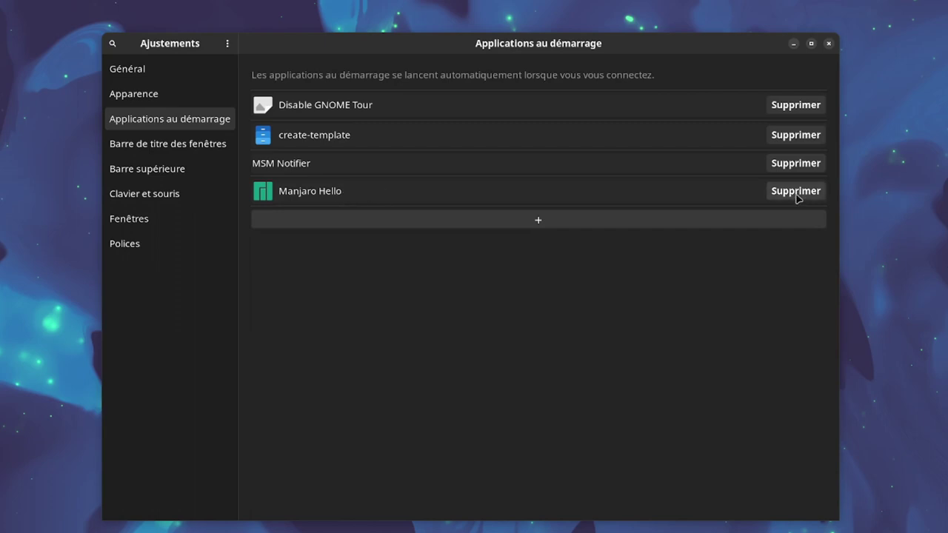
{"action": "left_click", "coordinate": [141, 145]}
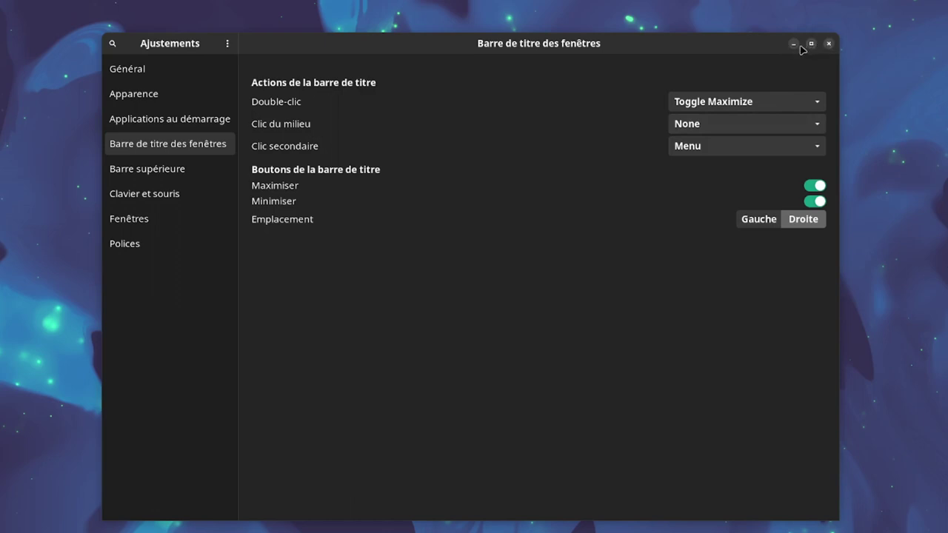
{"action": "left_click", "coordinate": [813, 187]}
{"action": "left_click", "coordinate": [814, 185]}
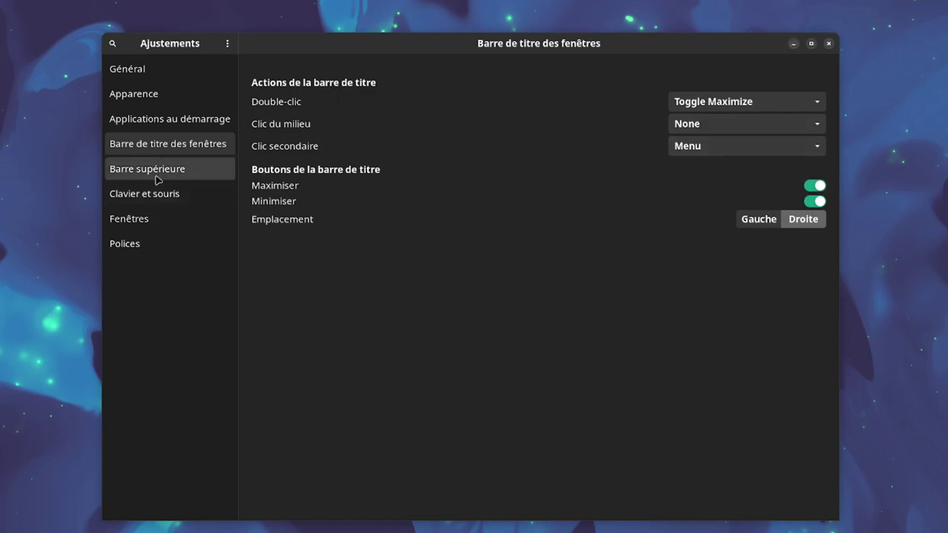
Enable display of the weekday (Jour de semaine) in the top bar clock
{"action": "left_click", "coordinate": [157, 178]}
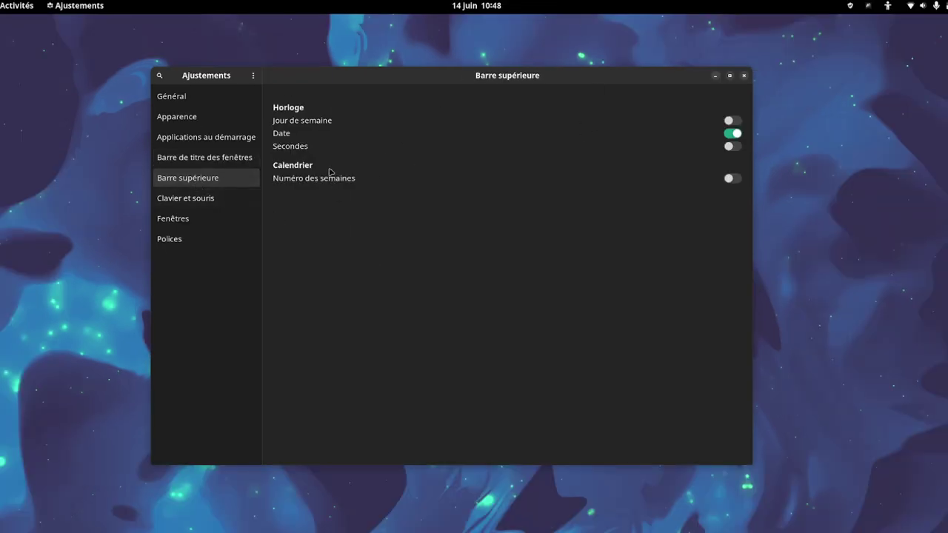
{"action": "left_click", "coordinate": [736, 120]}
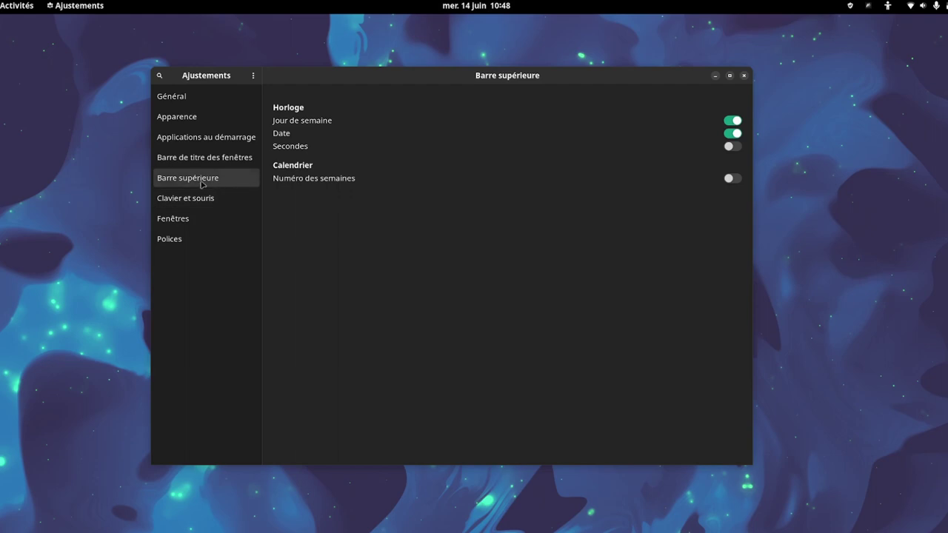
Review the Tweaks pages for keyboard and mouse, windows, and fonts
{"action": "left_click", "coordinate": [184, 199]}
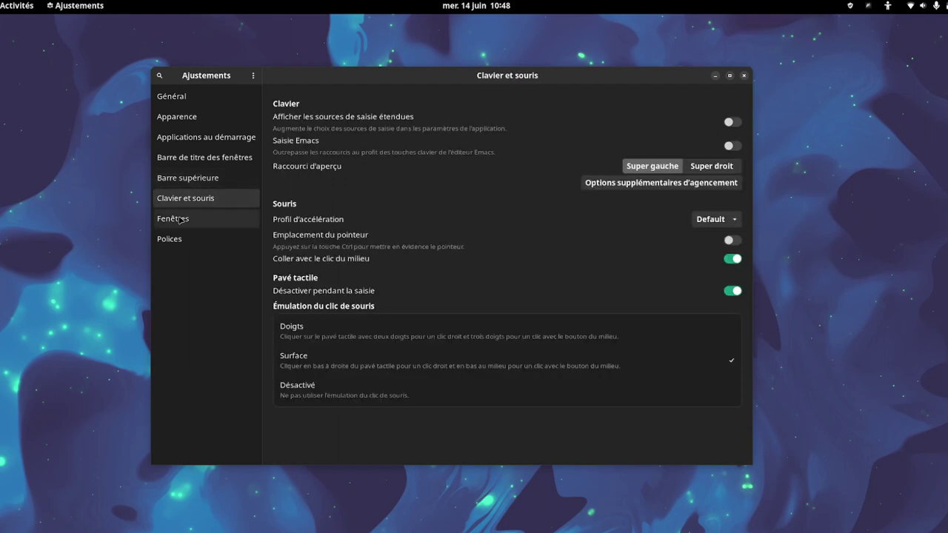
{"action": "left_click", "coordinate": [180, 219]}
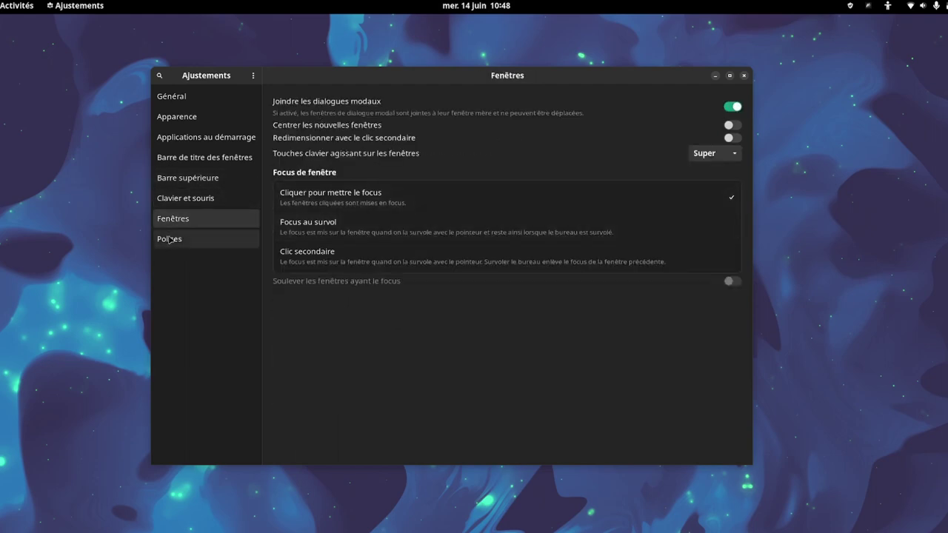
{"action": "left_click", "coordinate": [169, 239]}
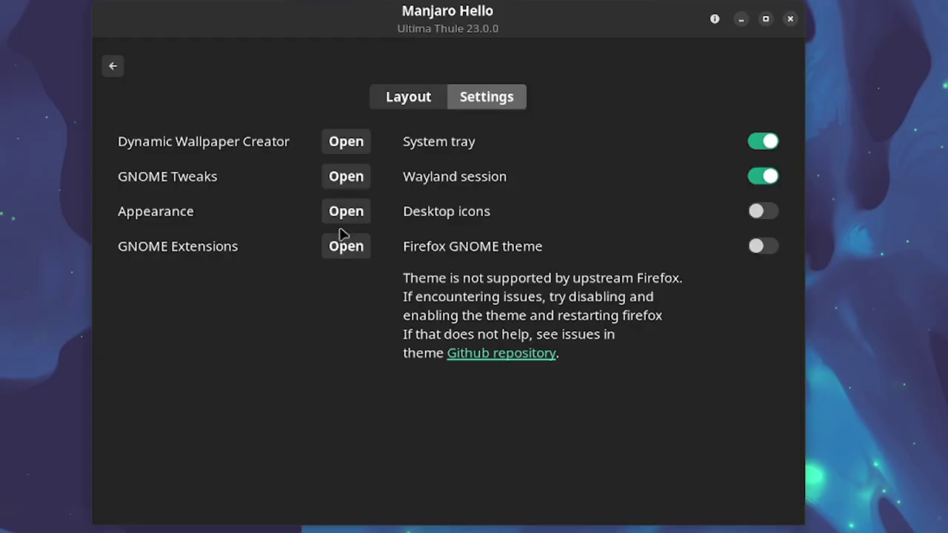
Try the Desktop icons option in the layout switcher's settings, check the icons on the desktop, and disable the option again
{"action": "left_click", "coordinate": [770, 213]}
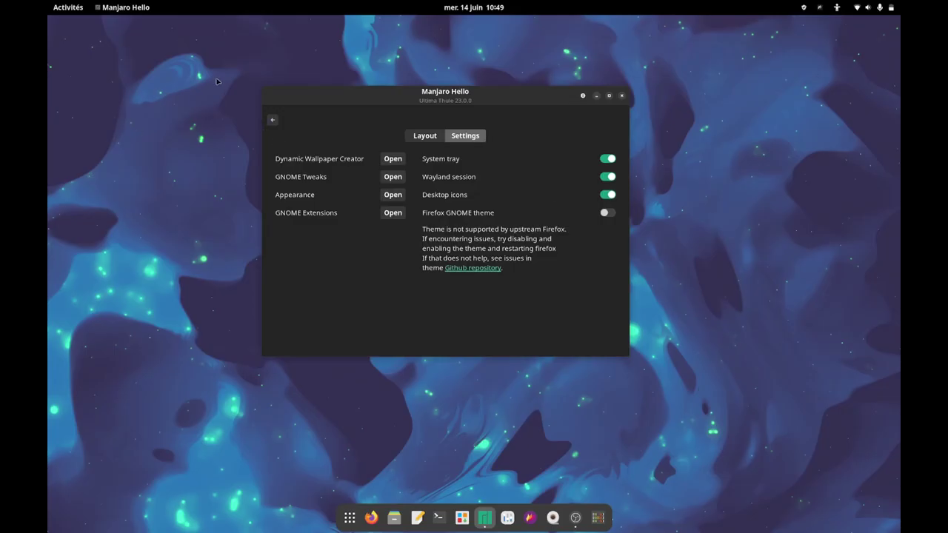
{"action": "left_click", "coordinate": [166, 210]}
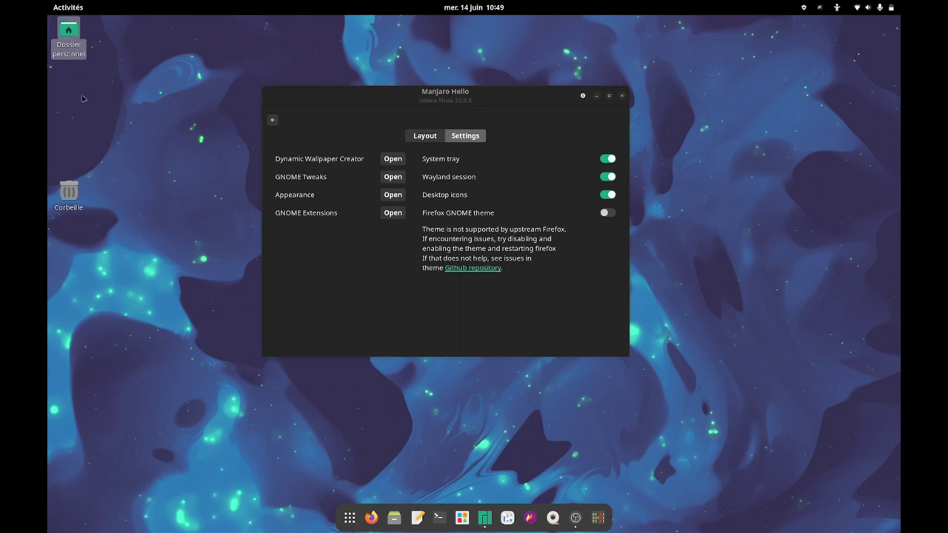
{"action": "left_click", "coordinate": [480, 197]}
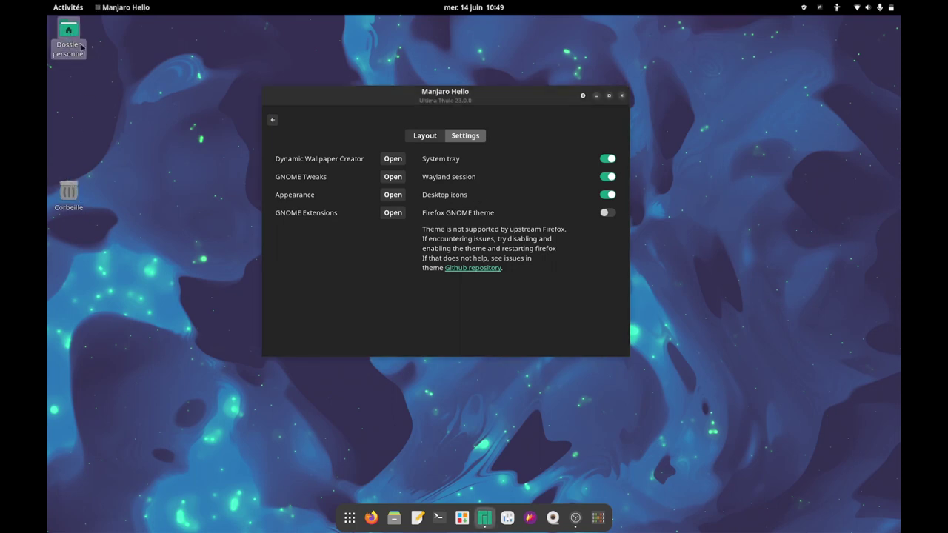
{"action": "left_click", "coordinate": [603, 198]}
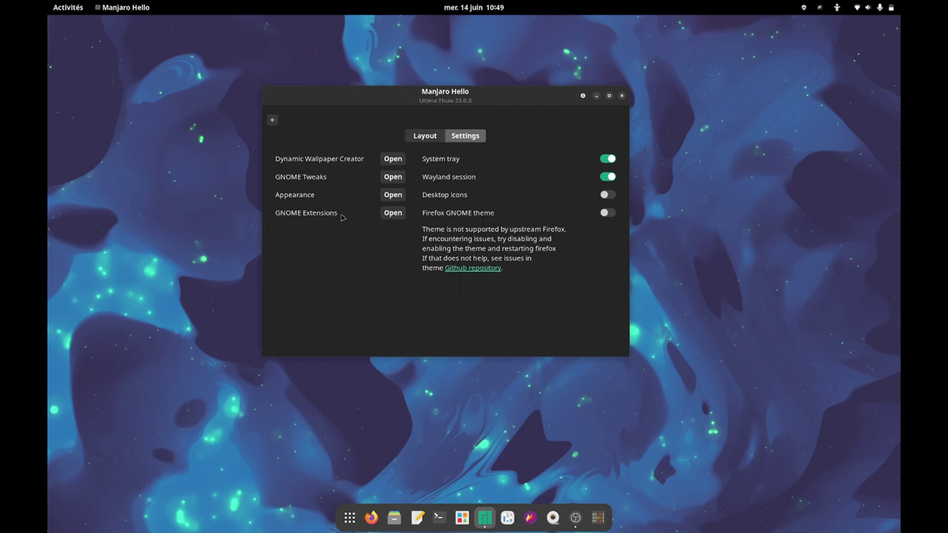
Open GNOME Extensions from the layout switcher's settings, move its window to the desktop's upper area and enlarge it
{"action": "left_click", "coordinate": [393, 213]}
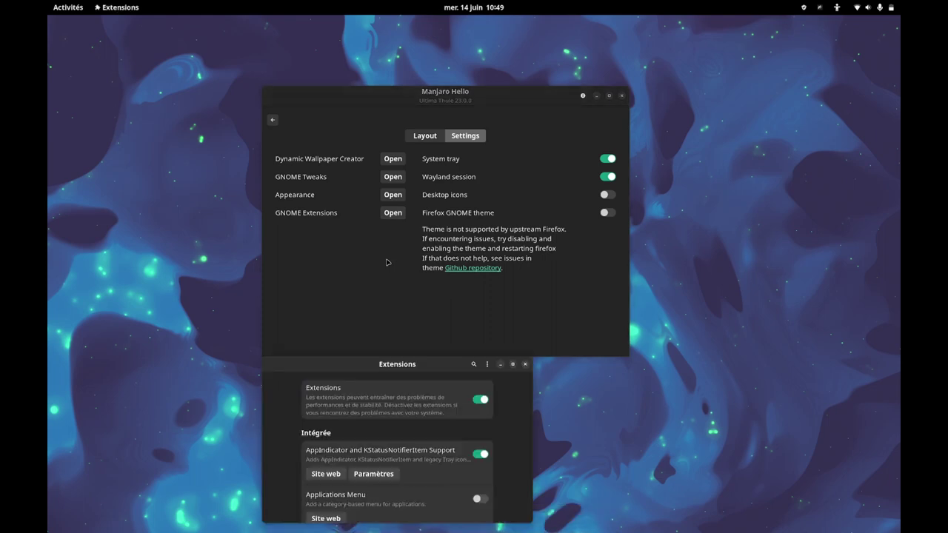
{"action": "left_click_drag", "start_coordinate": [412, 365], "coordinate": [275, 40]}
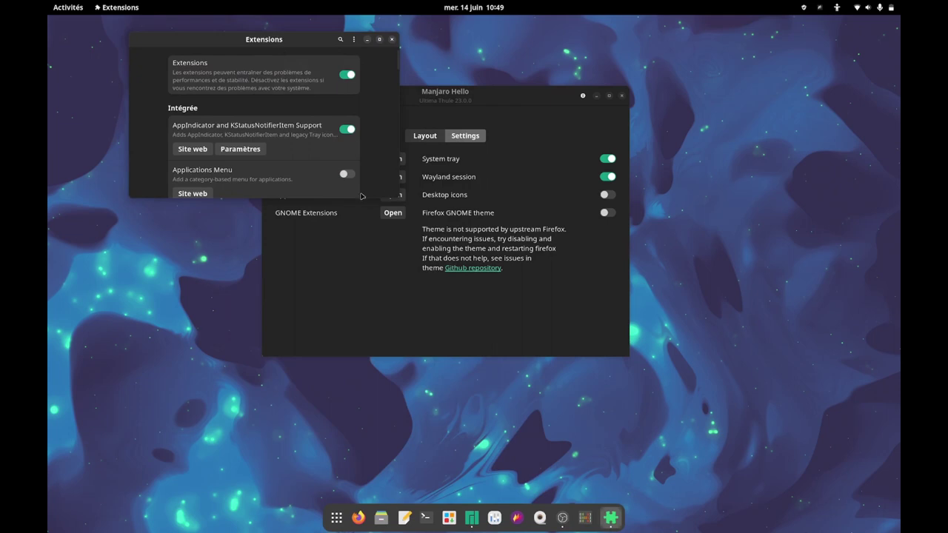
{"action": "left_click_drag", "start_coordinate": [403, 200], "coordinate": [776, 482]}
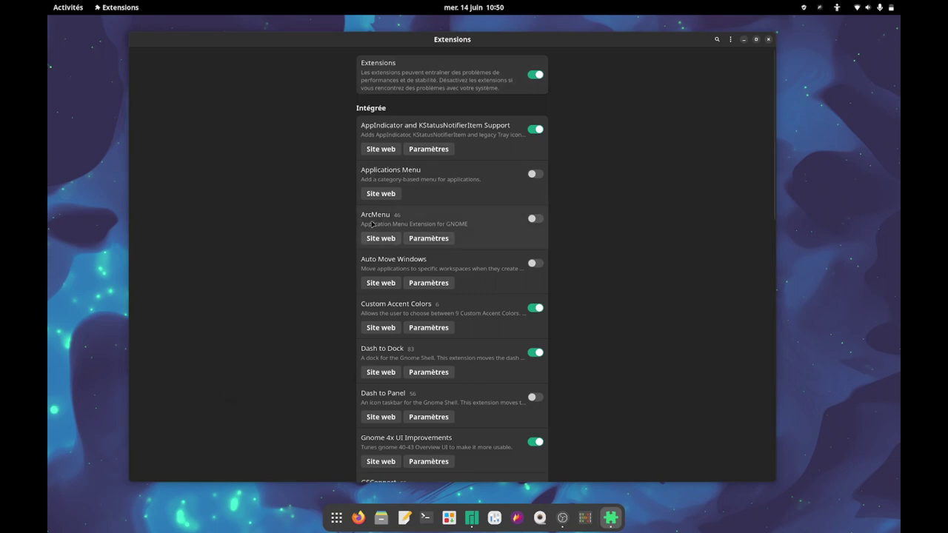
Enable the ArcMenu extension and browse its full application list, including the Bureautique category
{"action": "left_click", "coordinate": [535, 219]}
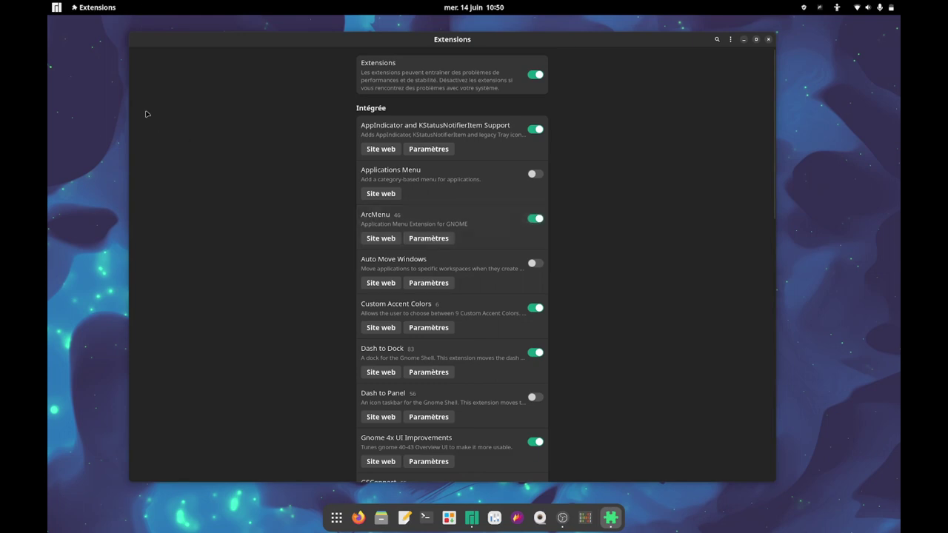
{"action": "left_click", "coordinate": [58, 8]}
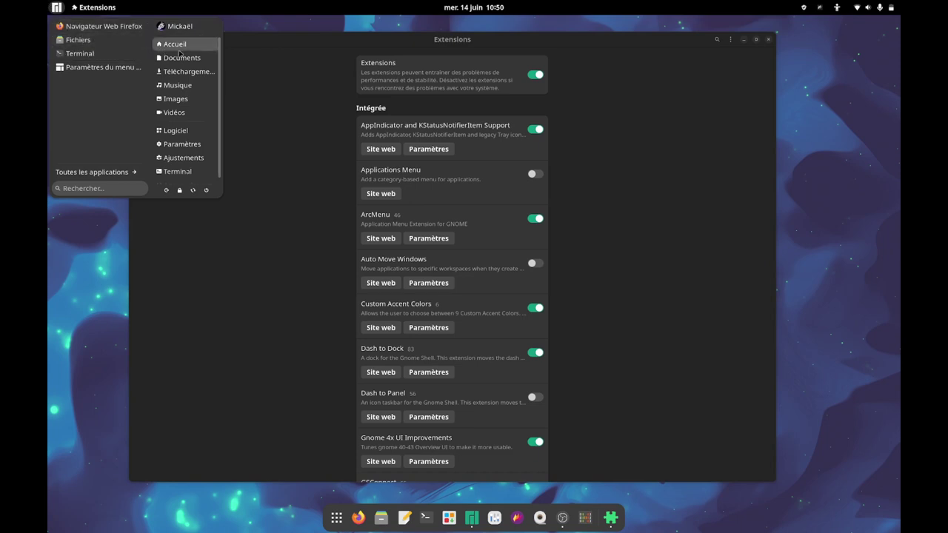
{"action": "left_click", "coordinate": [109, 176]}
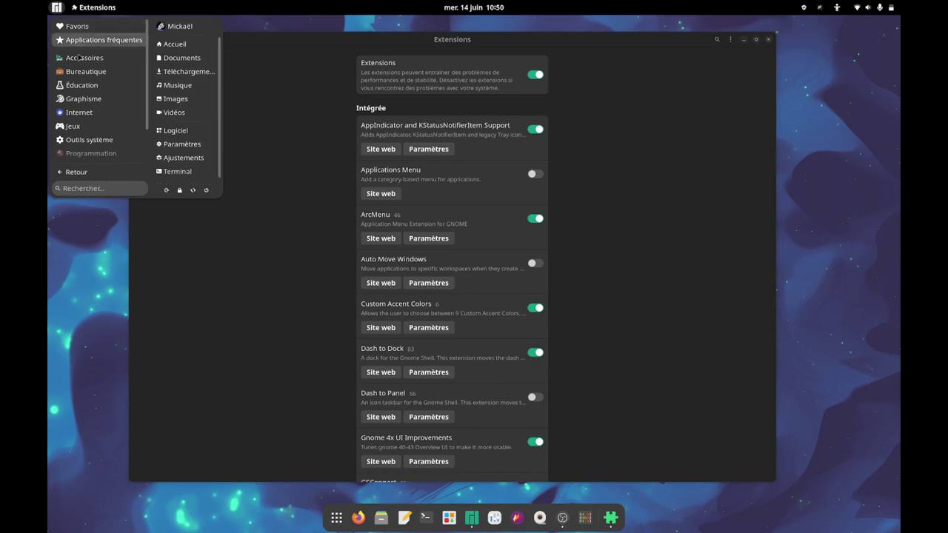
{"action": "left_click", "coordinate": [81, 72]}
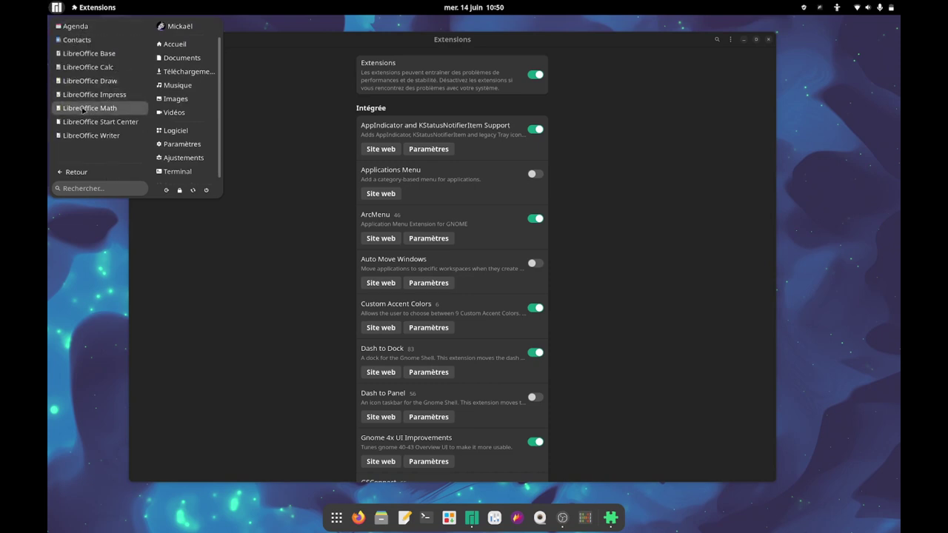
{"action": "left_click", "coordinate": [65, 176]}
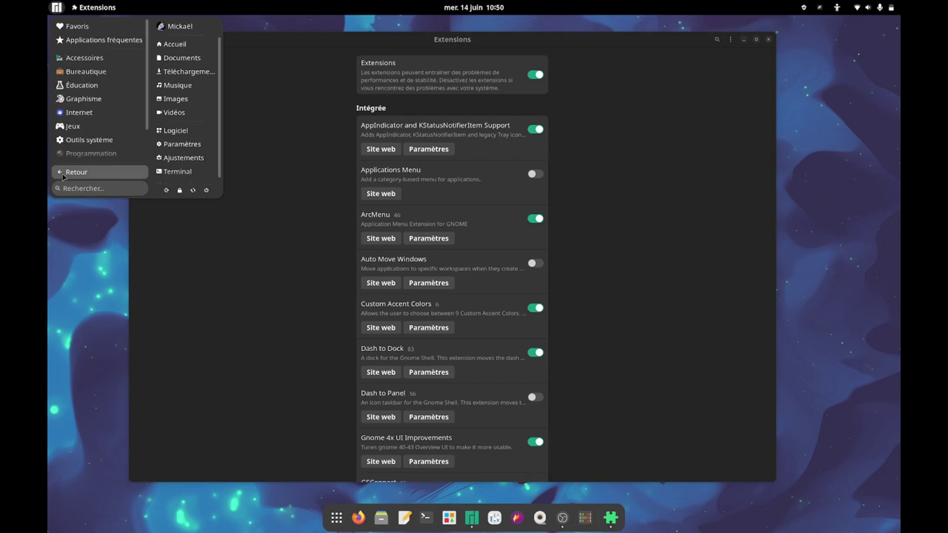
{"action": "left_click", "coordinate": [535, 220]}
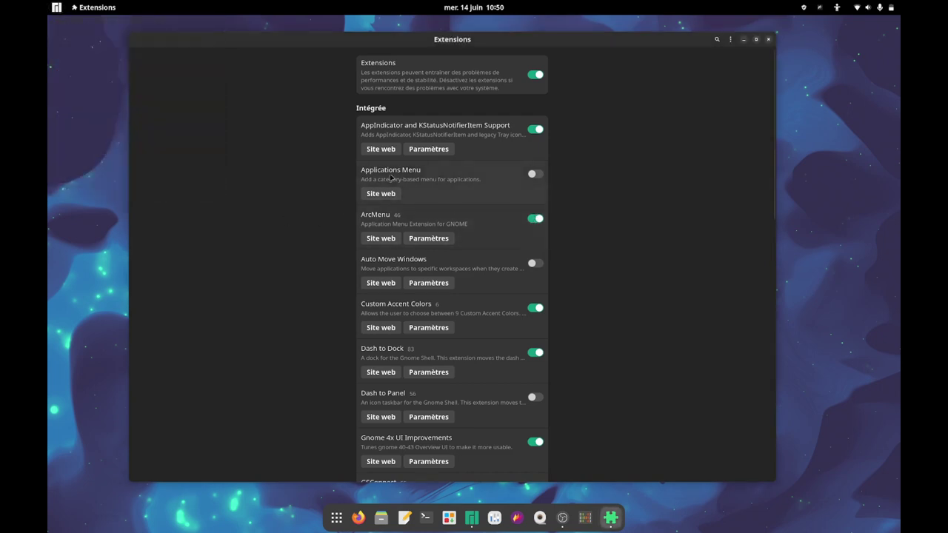
Try the Applications Menu extension by browsing its categories such as Outils système, and disable both it and ArcMenu
{"action": "left_click", "coordinate": [532, 176]}
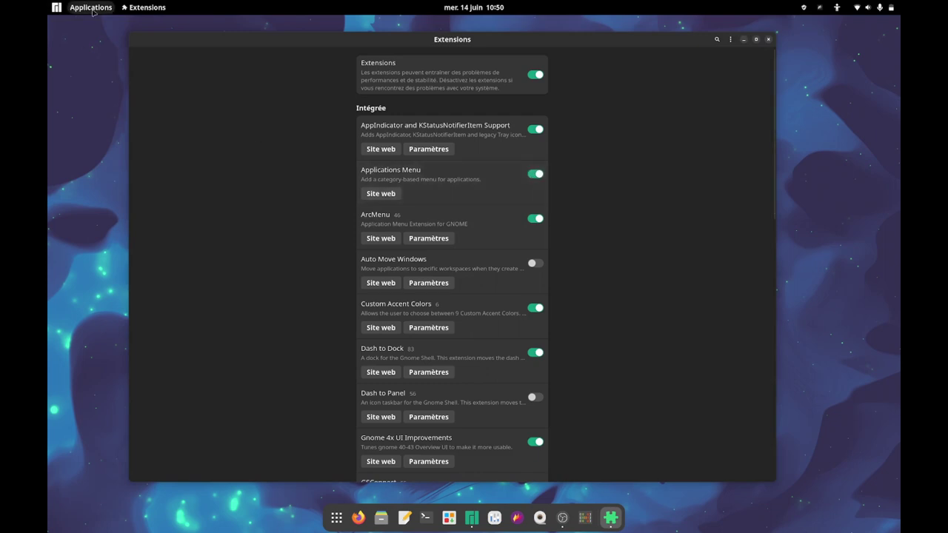
{"action": "left_click", "coordinate": [107, 9]}
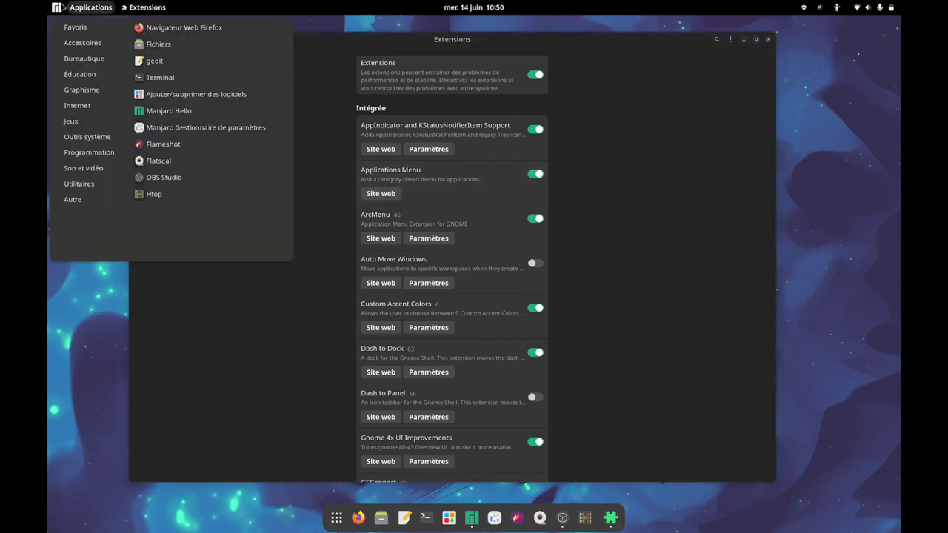
{"action": "left_click", "coordinate": [59, 7]}
{"action": "left_click", "coordinate": [90, 8]}
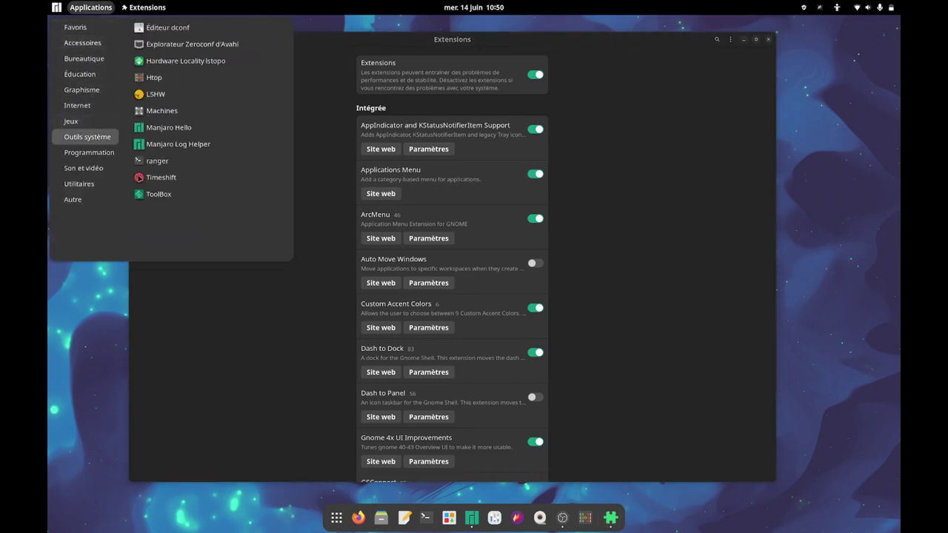
{"action": "left_click", "coordinate": [533, 175]}
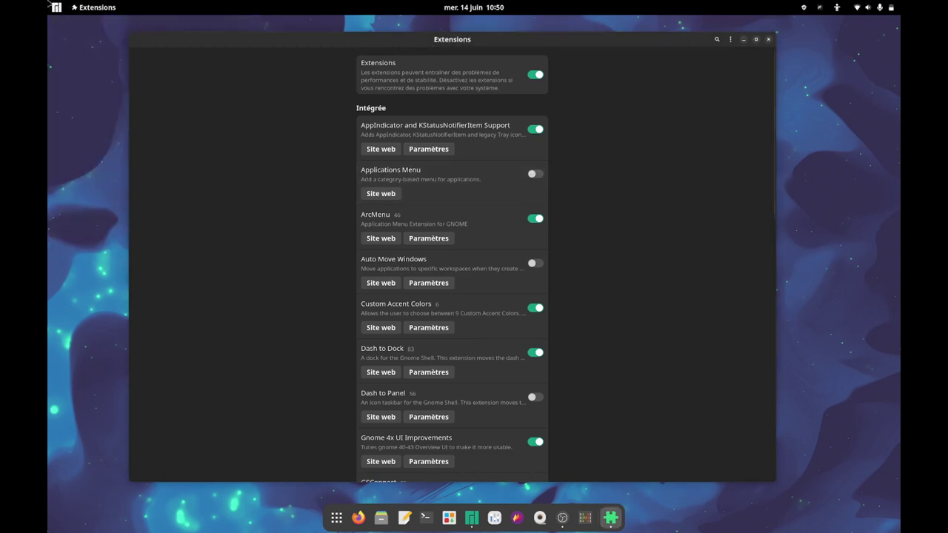
{"action": "left_click", "coordinate": [534, 219]}
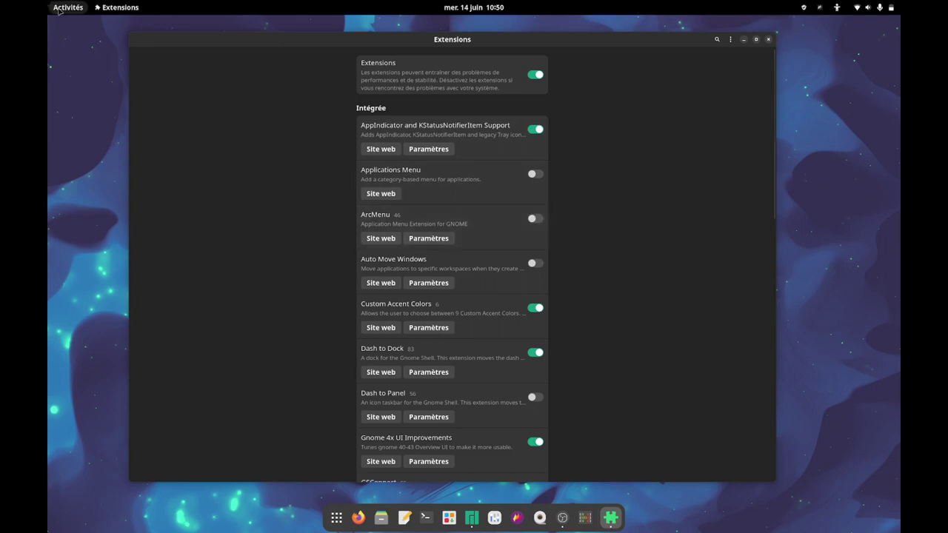
Check the Activities overview, return to the Extensions window and enable the Applications Menu extension again
{"action": "left_click", "coordinate": [60, 12]}
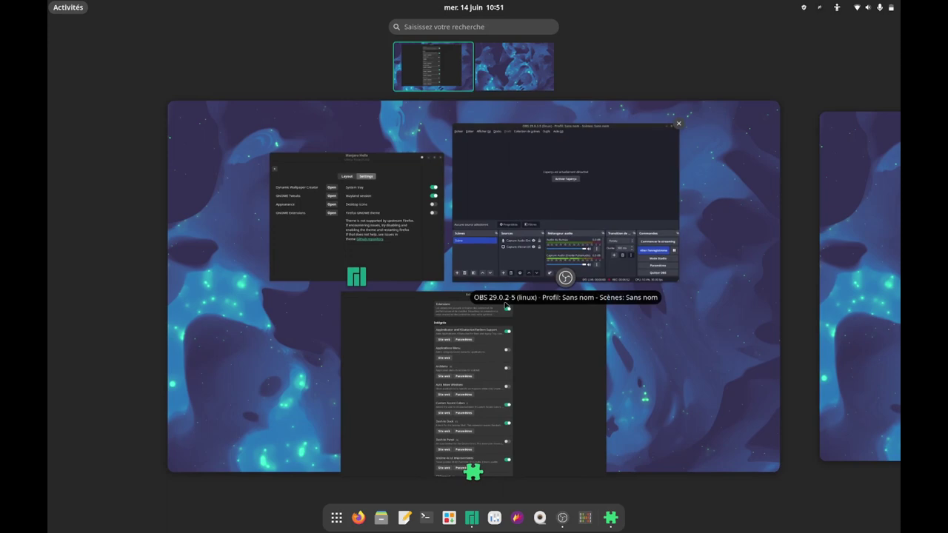
{"action": "left_click", "coordinate": [367, 338]}
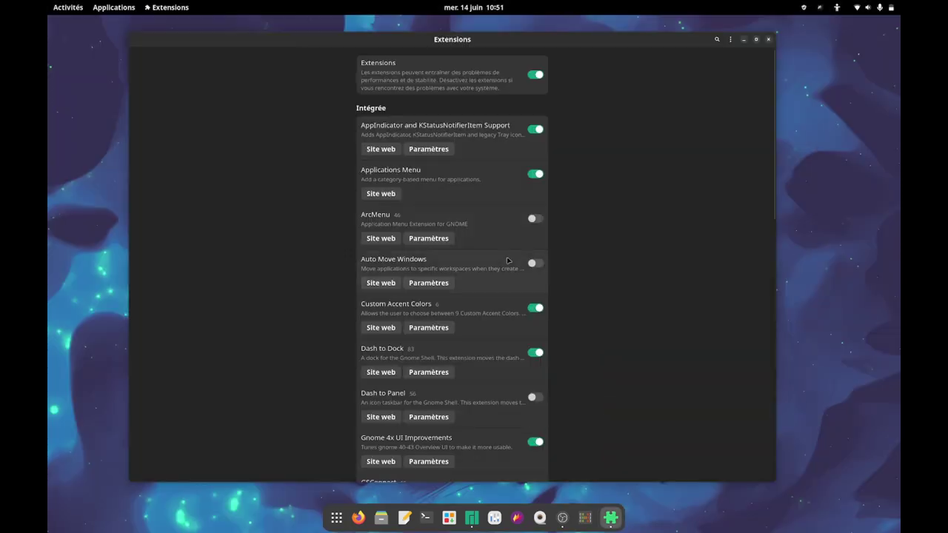
Look through the whole list of built-in extensions, close Extensions and return to the Manjaro Hello welcome page
{"action": "scroll", "coordinate": [506, 346], "scroll_direction": "down", "scroll_amount": 10}
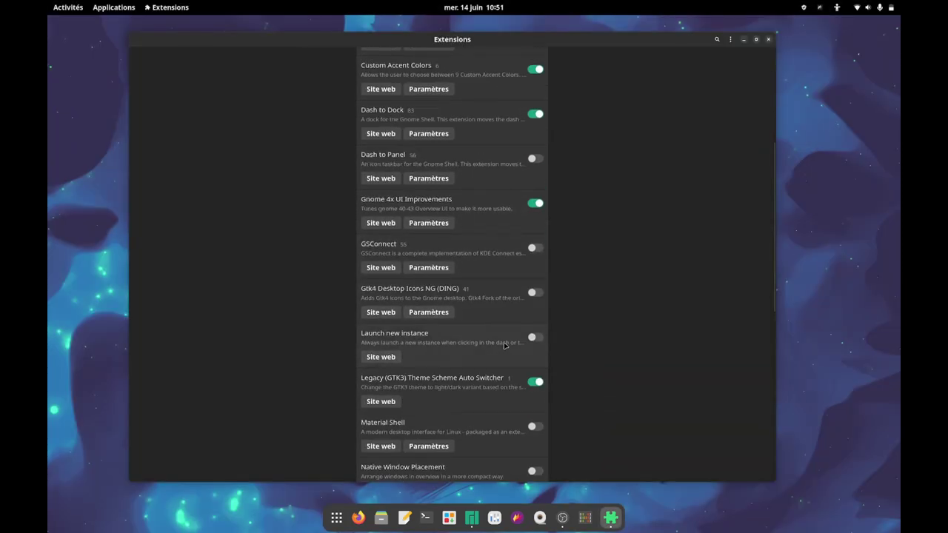
{"action": "scroll", "coordinate": [502, 348], "scroll_direction": "down", "scroll_amount": 3}
{"action": "scroll", "coordinate": [502, 347], "scroll_direction": "up", "scroll_amount": 13}
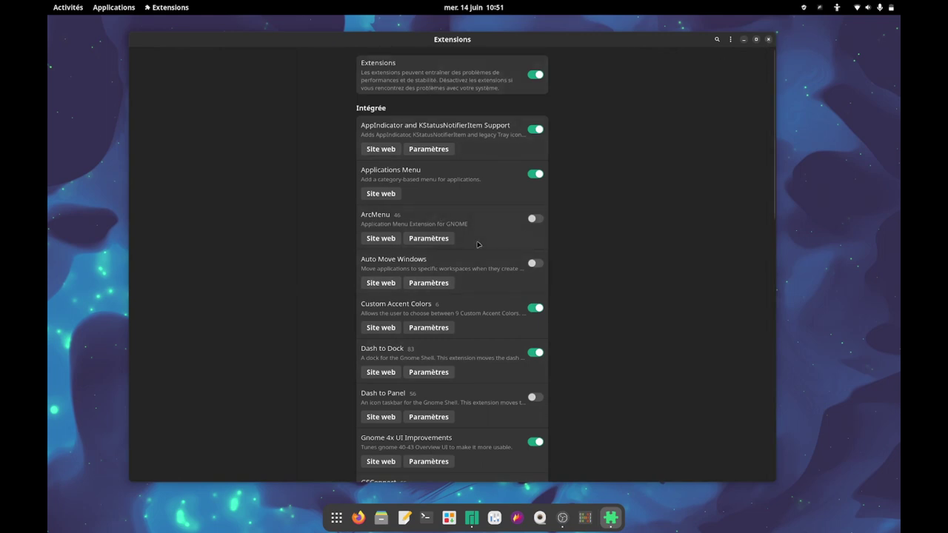
{"action": "scroll", "coordinate": [476, 247], "scroll_direction": "down", "scroll_amount": 6}
{"action": "scroll", "coordinate": [467, 268], "scroll_direction": "down", "scroll_amount": 8}
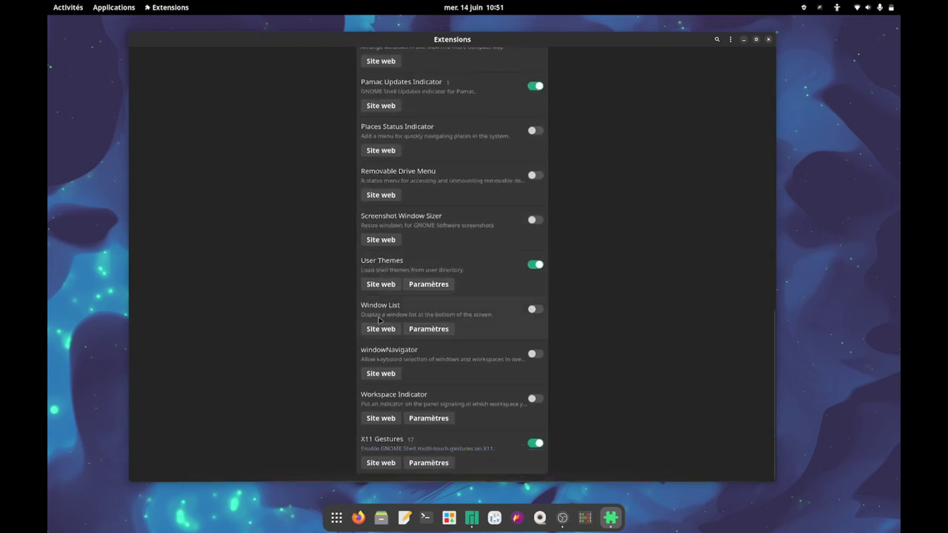
{"action": "scroll", "coordinate": [385, 415], "scroll_direction": "up", "scroll_amount": 15}
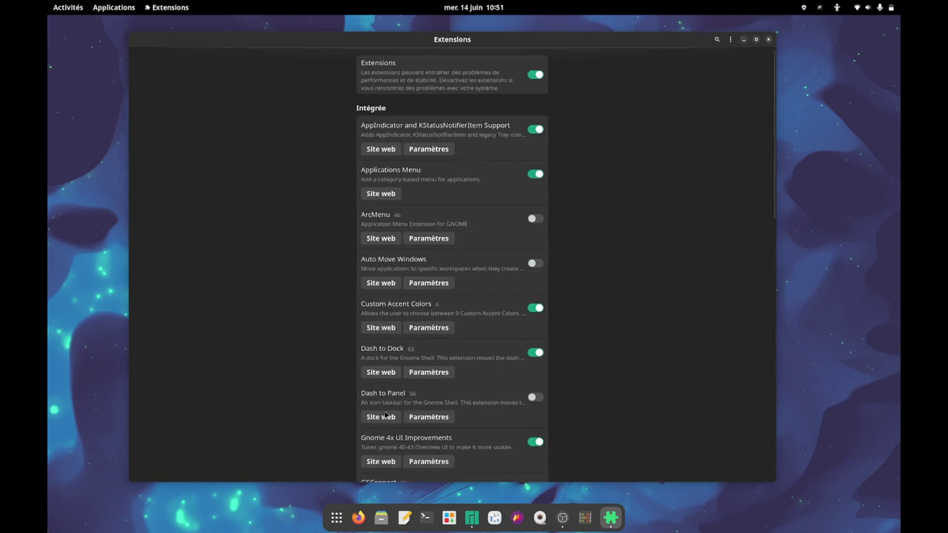
{"action": "left_click", "coordinate": [767, 39]}
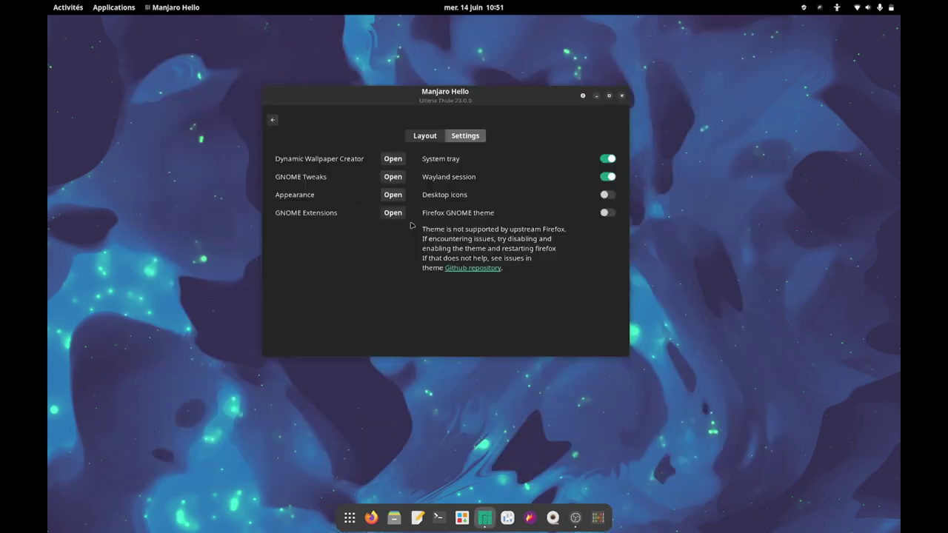
{"action": "left_click", "coordinate": [273, 121]}
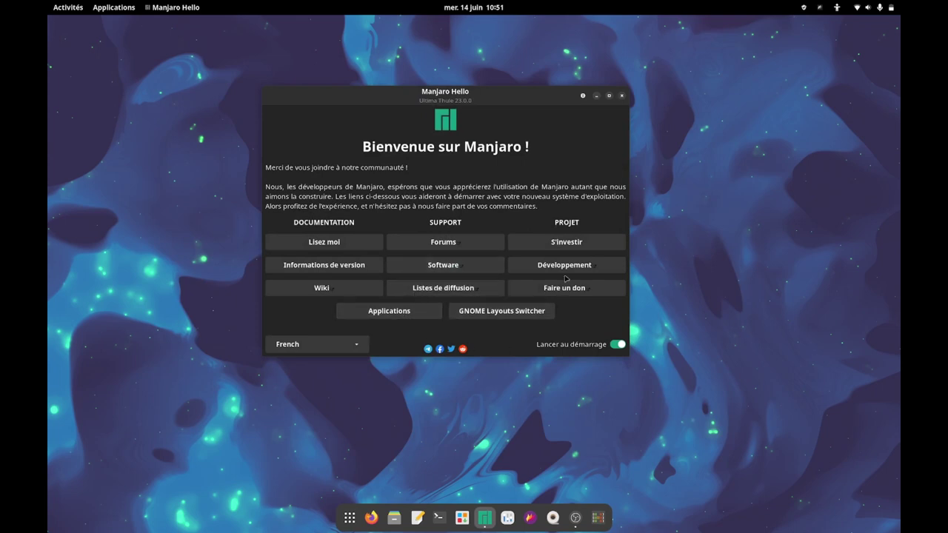
Close Manjaro Hello and try the screenshot tool by framing a large rectangular area of the desktop, leaving it without a capture
{"action": "left_click", "coordinate": [621, 95]}
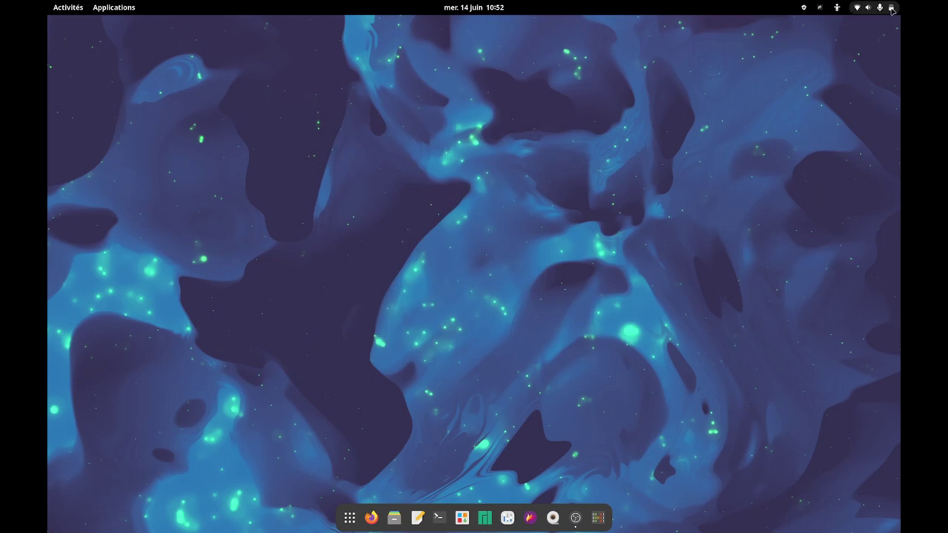
{"action": "left_click", "coordinate": [892, 10]}
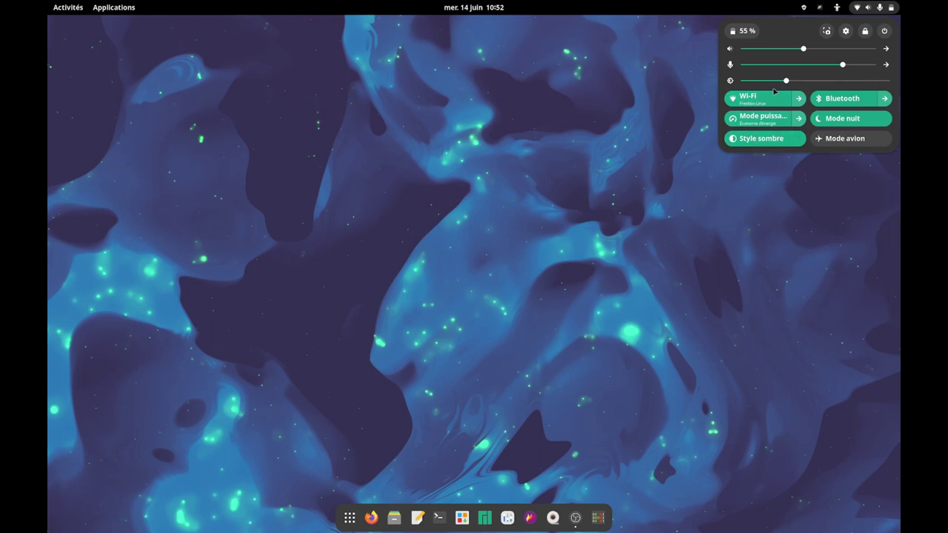
{"action": "left_click", "coordinate": [826, 31]}
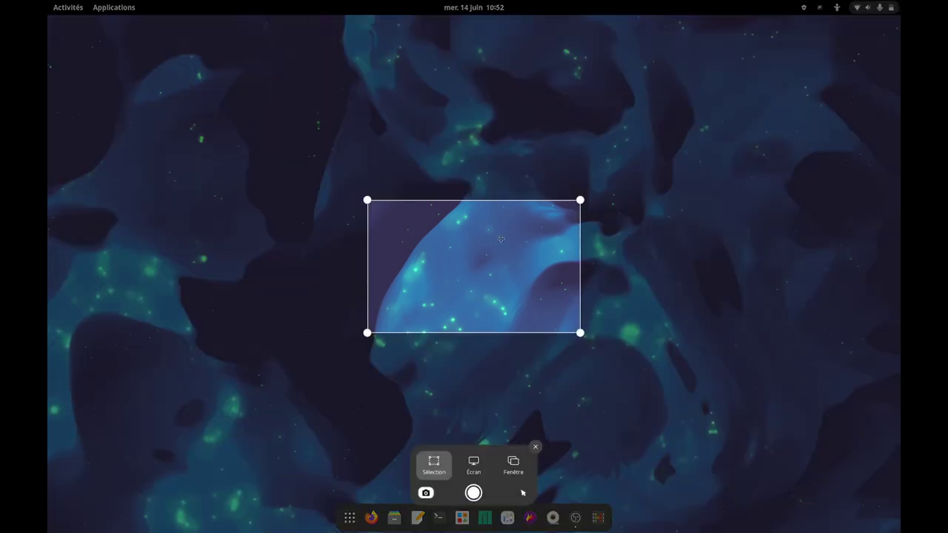
{"action": "left_click_drag", "start_coordinate": [376, 81], "coordinate": [786, 394]}
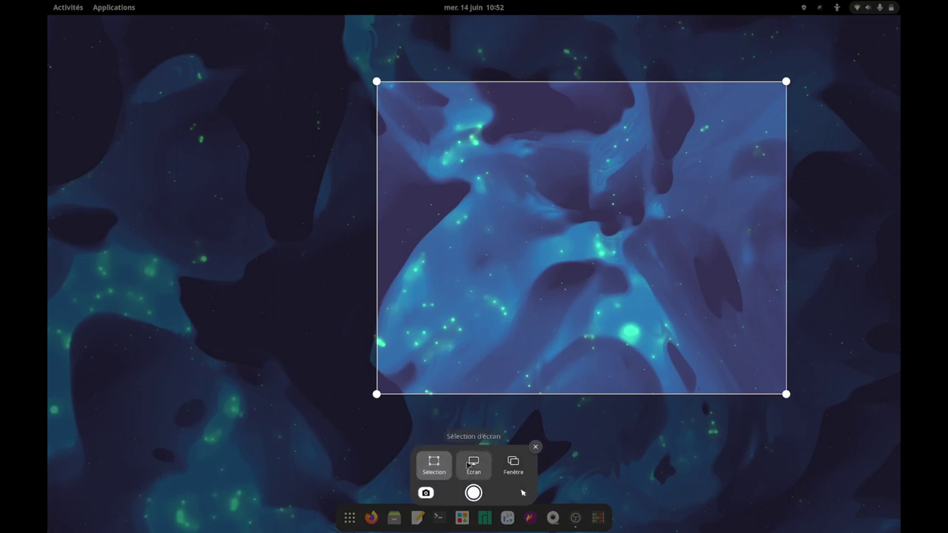
{"action": "left_click", "coordinate": [536, 448]}
Look through the available power modes and choose Économie d'énergie
{"action": "left_click", "coordinate": [888, 12]}
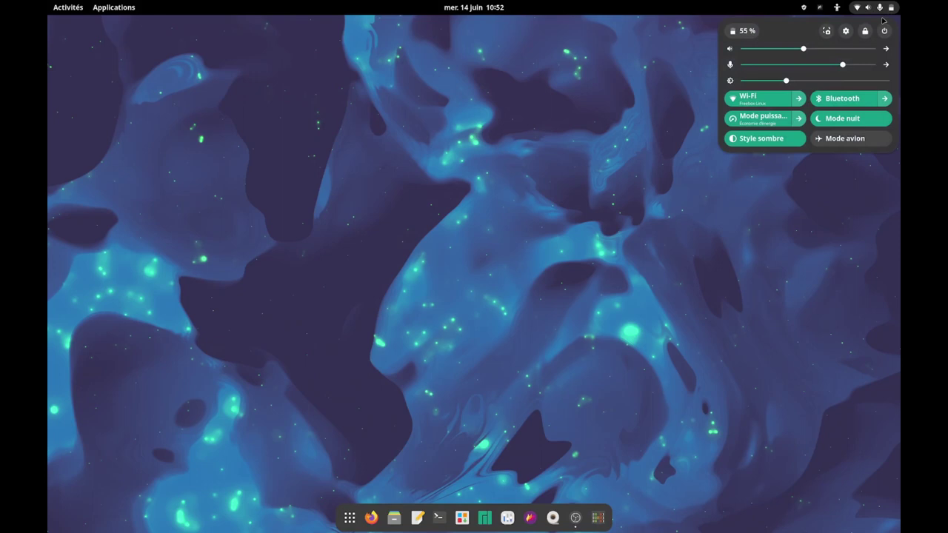
{"action": "left_click", "coordinate": [798, 121]}
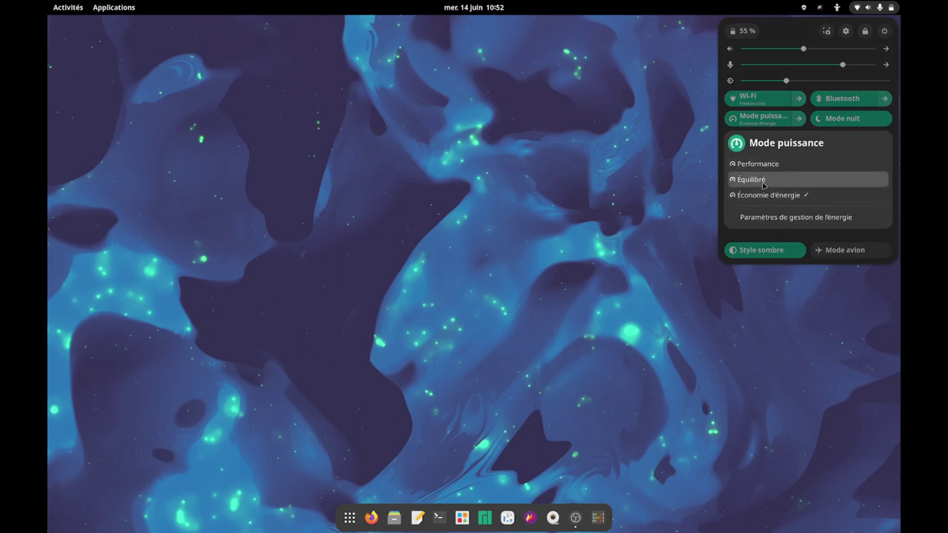
{"action": "left_click", "coordinate": [794, 194]}
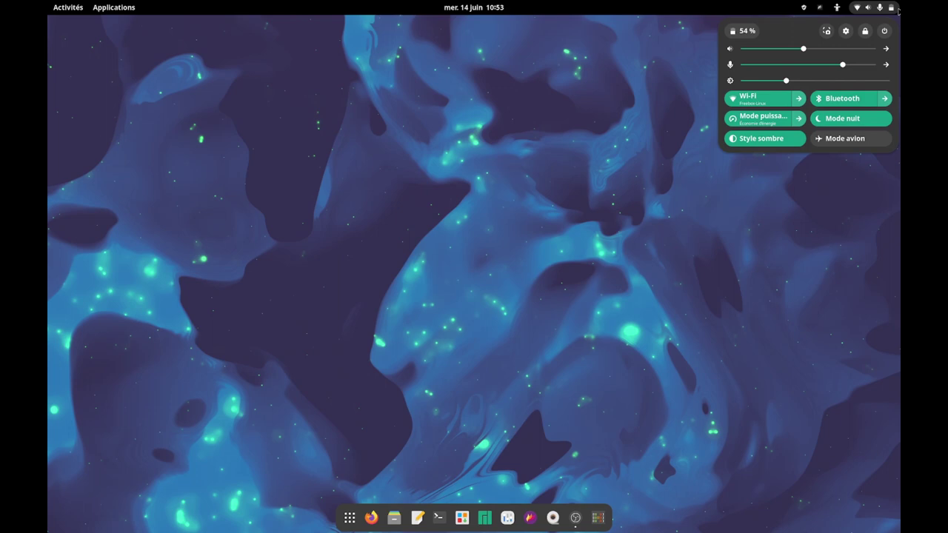
Open the system settings and examine the Wi-Fi, Bluetooth and Apparence pages
{"action": "left_click", "coordinate": [845, 30]}
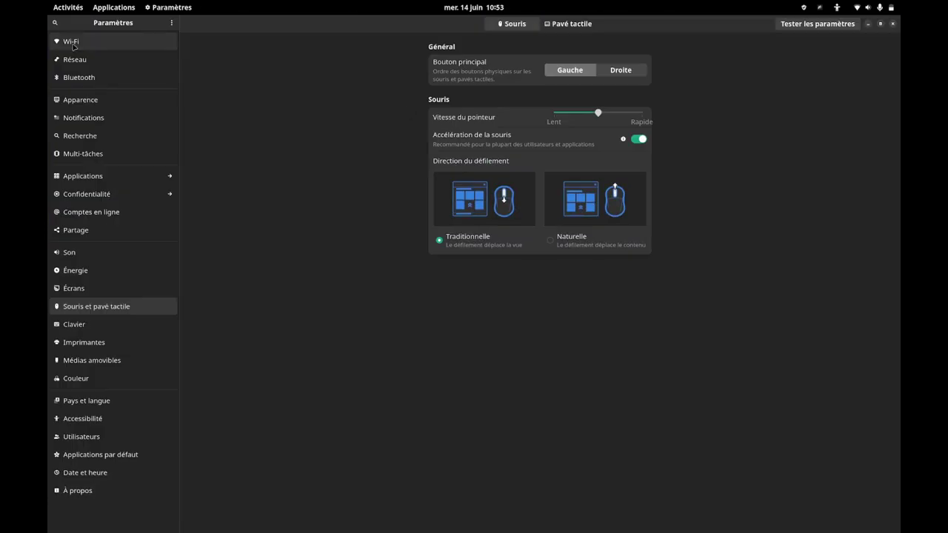
{"action": "left_click", "coordinate": [72, 43]}
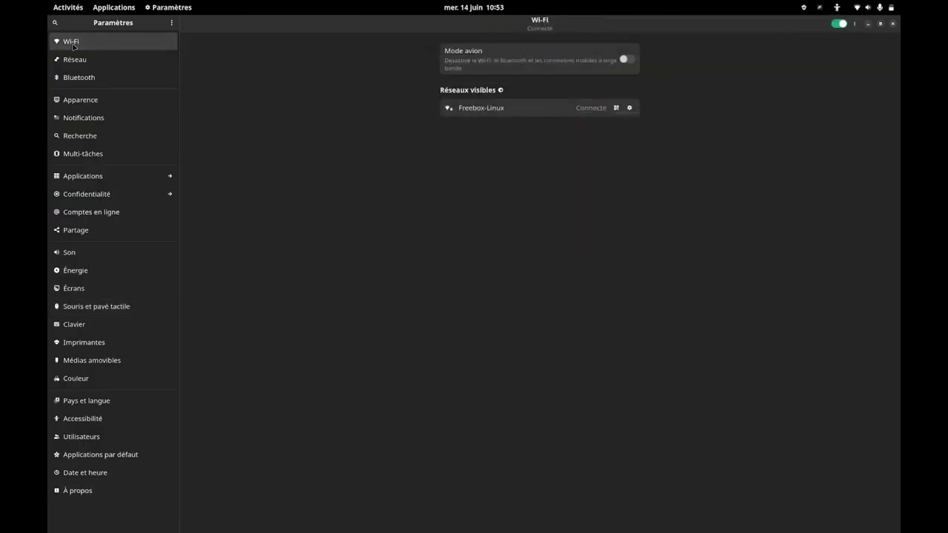
{"action": "left_click", "coordinate": [74, 77]}
{"action": "left_click", "coordinate": [81, 105]}
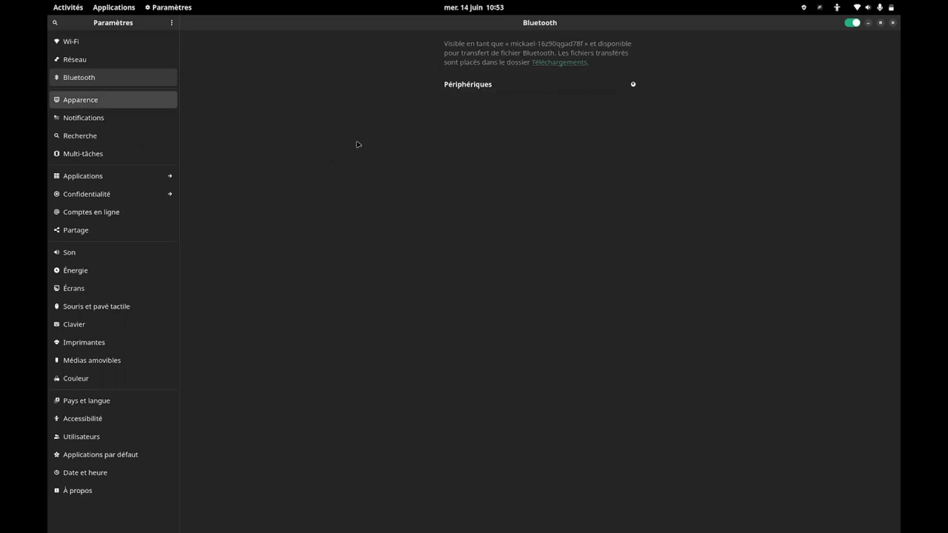
{"action": "left_click", "coordinate": [94, 107]}
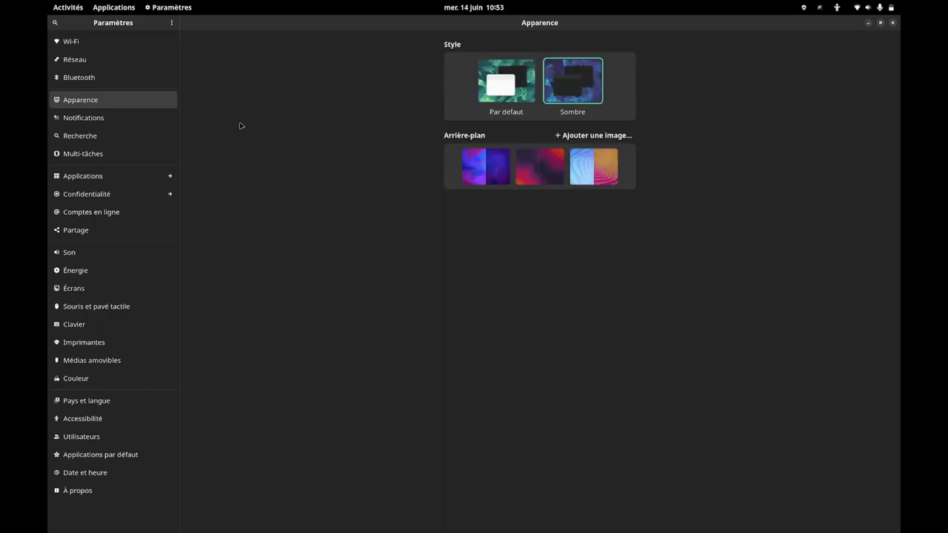
Examine the whole Multi-tâches settings page, including the active corner, workspace, multi-monitor and application switching options
{"action": "left_click", "coordinate": [82, 154]}
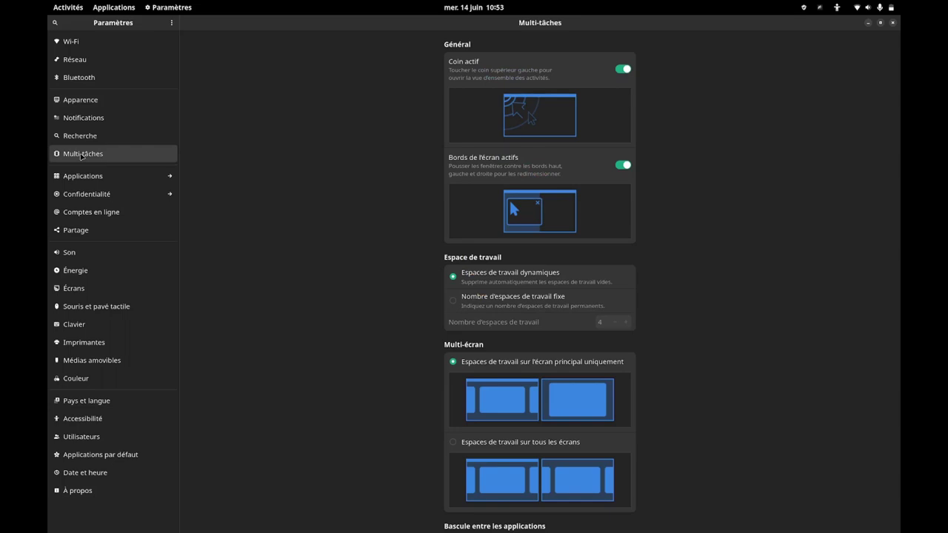
{"action": "scroll", "coordinate": [531, 238], "scroll_direction": "down", "scroll_amount": 2}
{"action": "scroll", "coordinate": [531, 243], "scroll_direction": "up", "scroll_amount": 2}
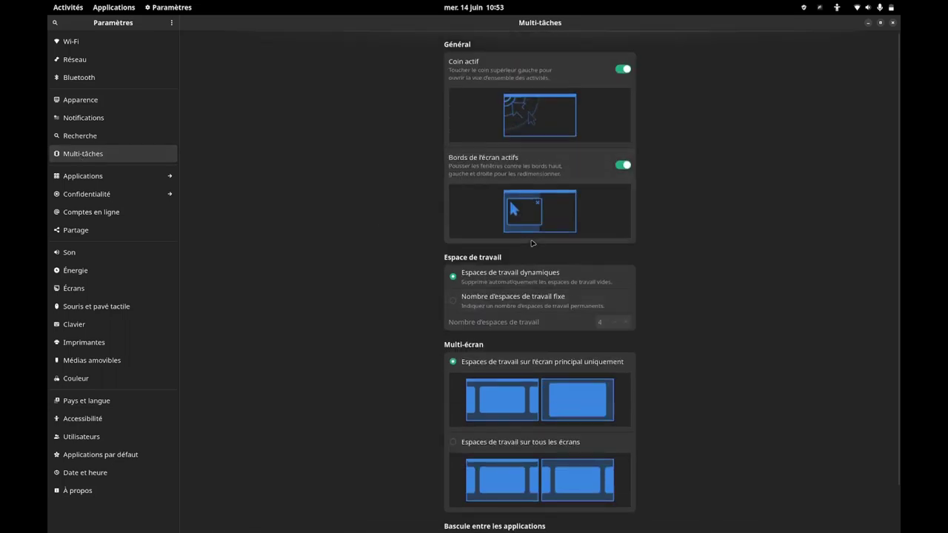
{"action": "scroll", "coordinate": [532, 243], "scroll_direction": "down", "scroll_amount": 1}
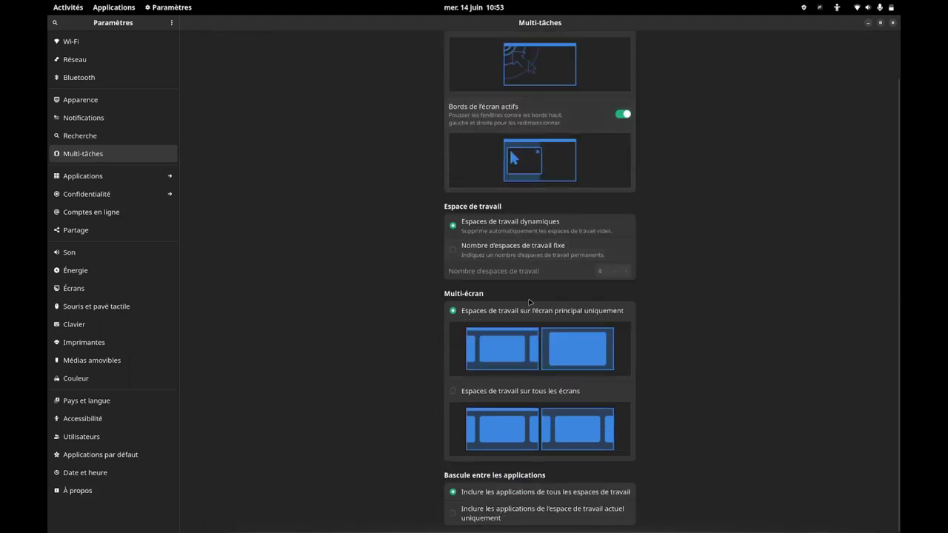
{"action": "scroll", "coordinate": [538, 262], "scroll_direction": "up", "scroll_amount": 1}
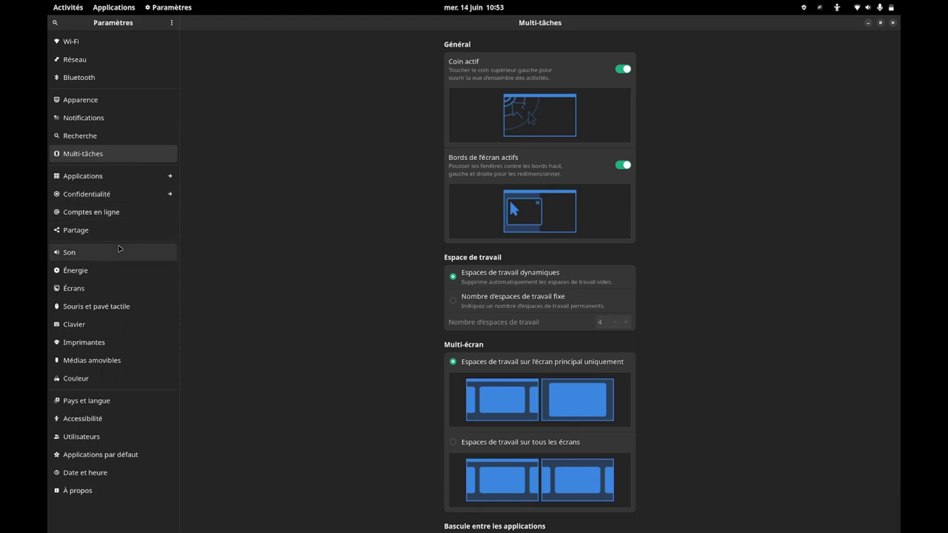
Examine the mouse and touchpad, Écrans, À propos, default applications and Pays et langue settings, and close Paramètres
{"action": "left_click", "coordinate": [87, 308]}
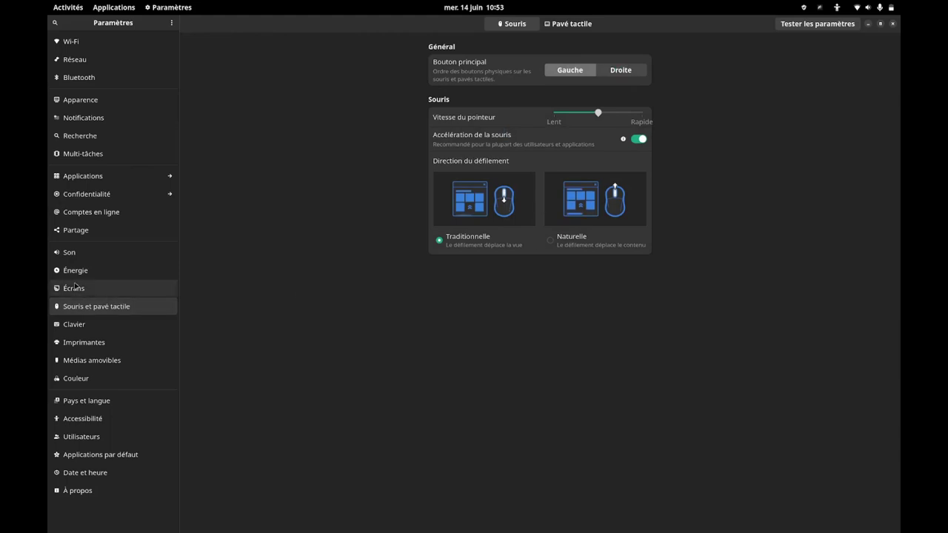
{"action": "left_click", "coordinate": [74, 289]}
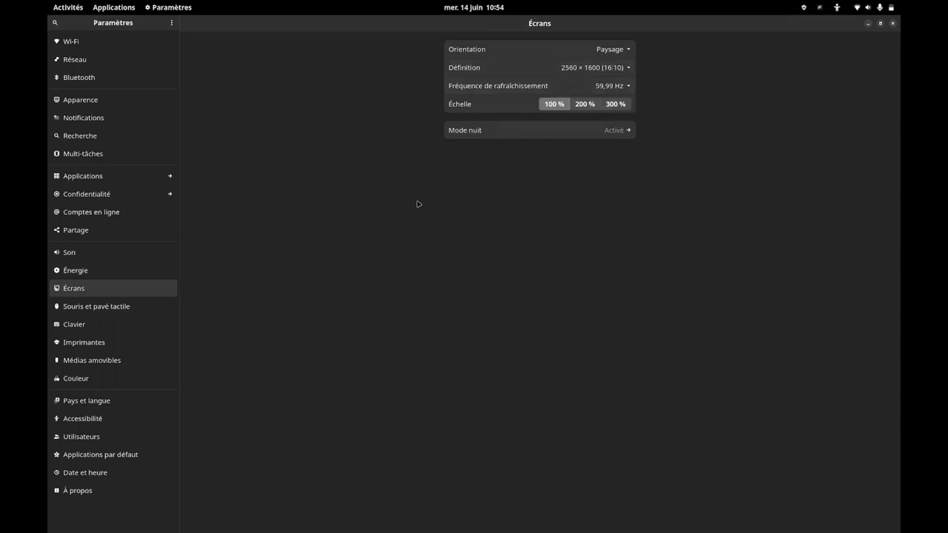
{"action": "left_click", "coordinate": [90, 494]}
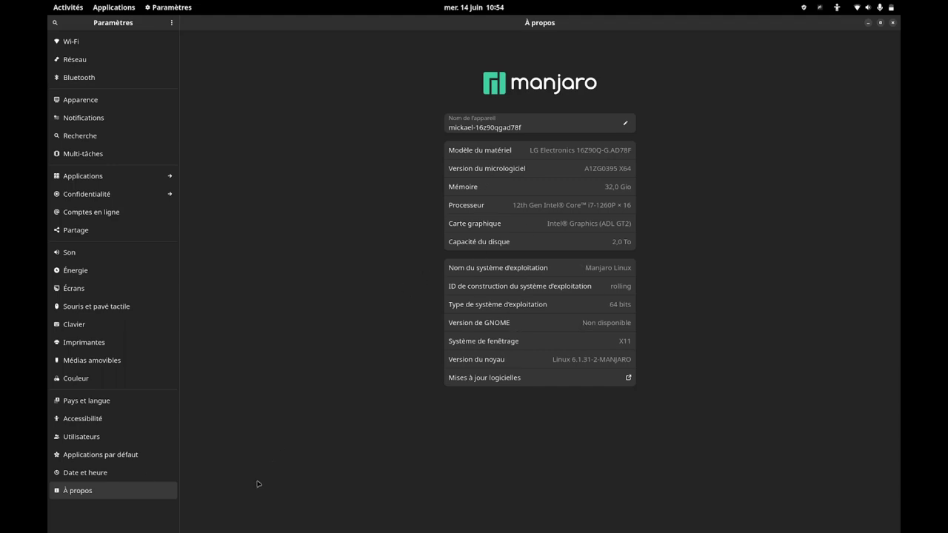
{"action": "left_click", "coordinate": [106, 460]}
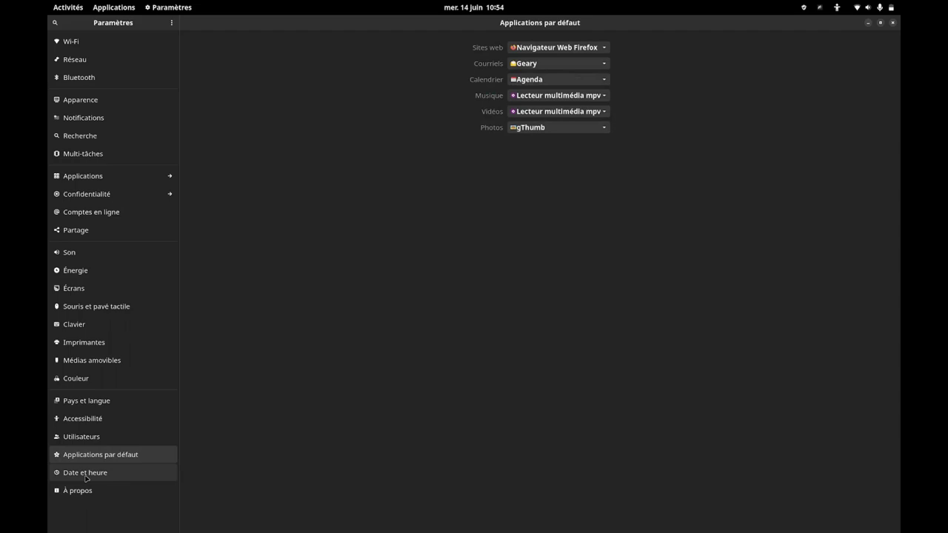
{"action": "left_click", "coordinate": [87, 401]}
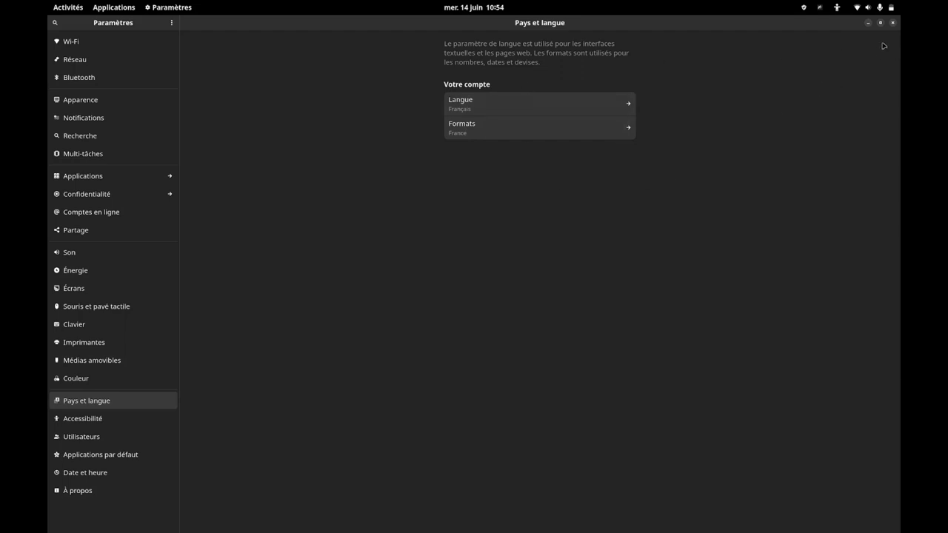
{"action": "left_click", "coordinate": [892, 22]}
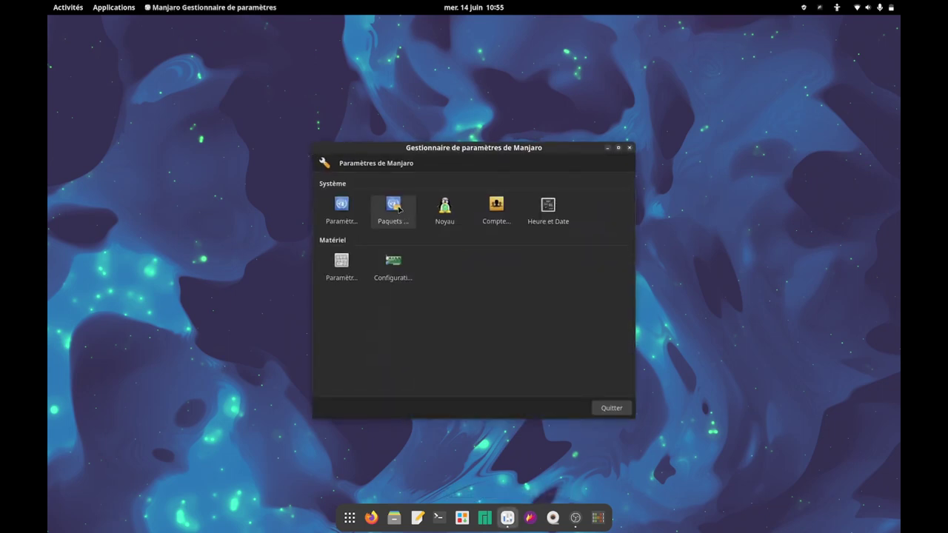
Check the available and installed language packages in the Manjaro settings manager and close it
{"action": "left_click", "coordinate": [398, 209]}
{"action": "double_click", "coordinate": [398, 209]}
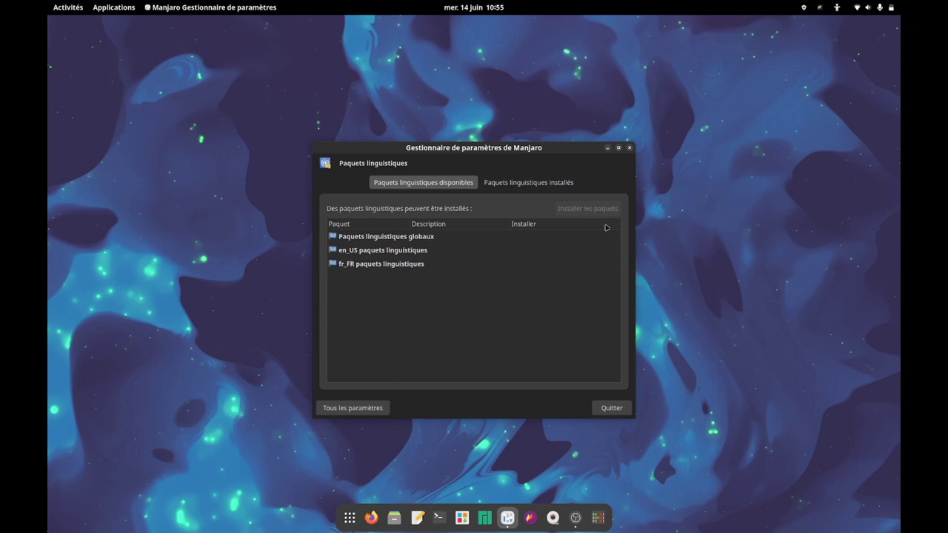
{"action": "left_click", "coordinate": [571, 186]}
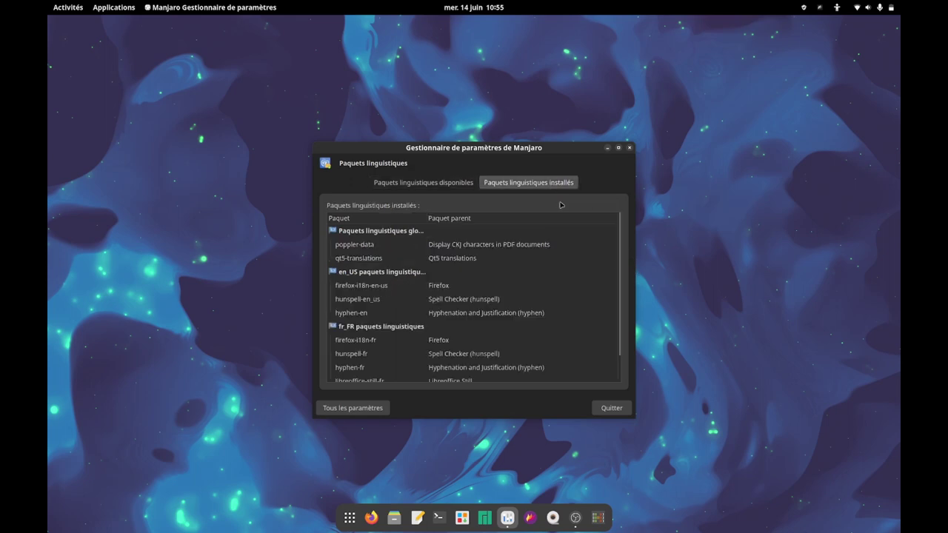
{"action": "left_click", "coordinate": [433, 182]}
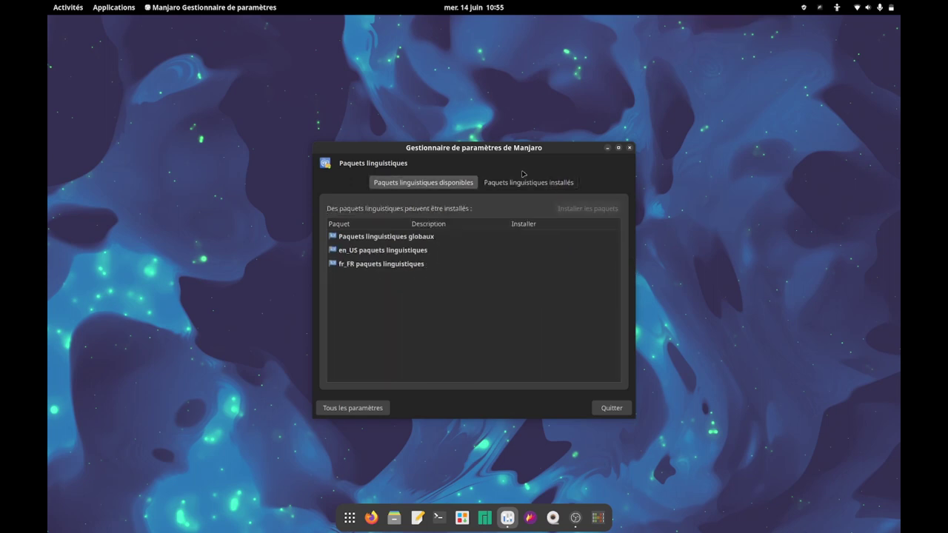
{"action": "left_click", "coordinate": [630, 148]}
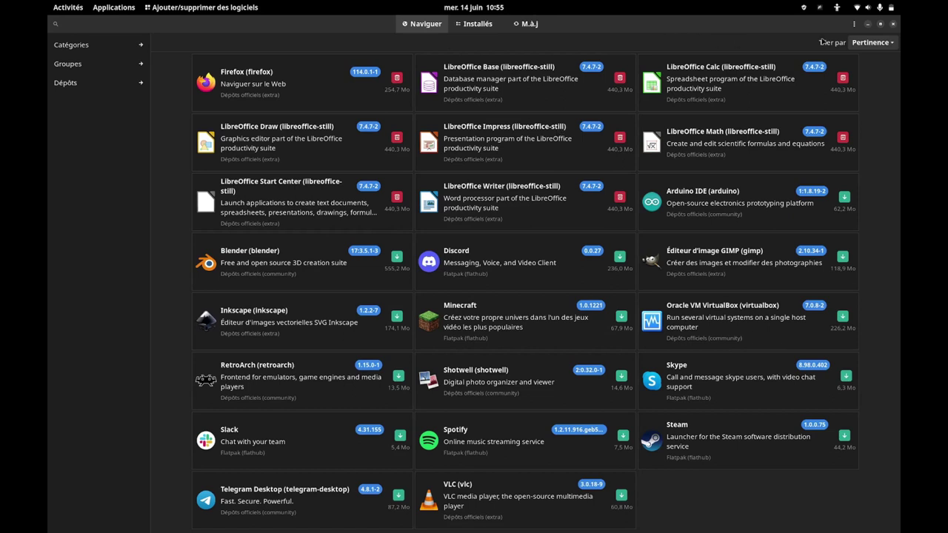
Authenticate with the account password to examine the software manager's Général, Avancé and Tierce partie preferences, and close them
{"action": "left_click", "coordinate": [854, 24]}
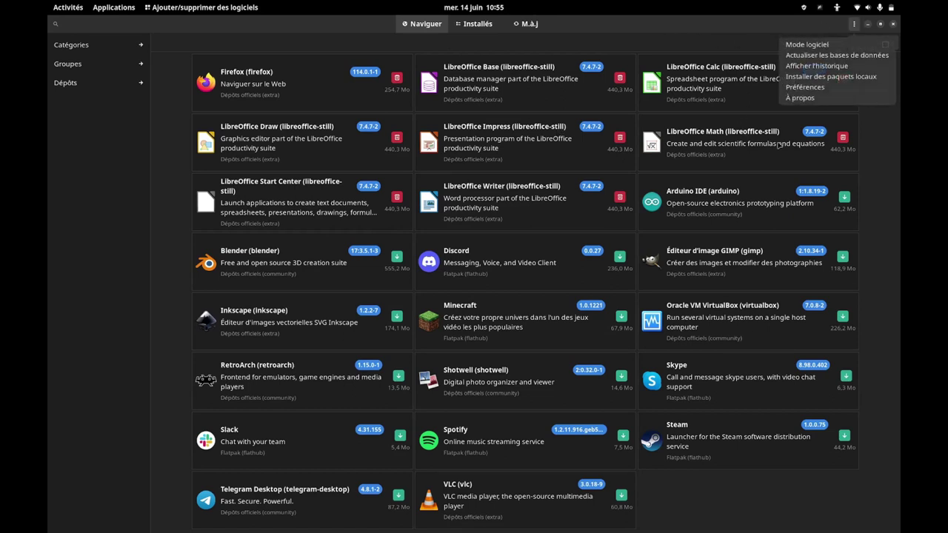
{"action": "left_click", "coordinate": [812, 88]}
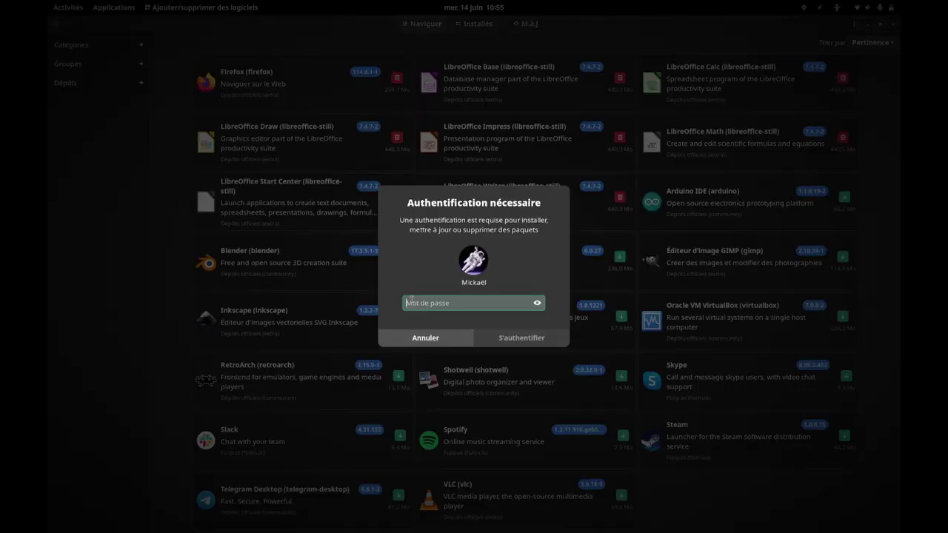
{"action": "type", "text": "********"}
{"action": "key", "text": "Return"}
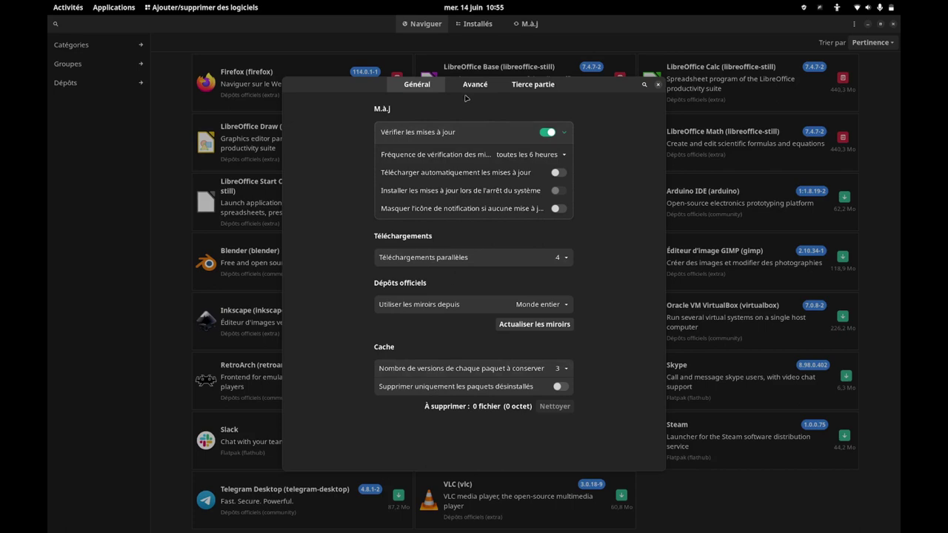
{"action": "left_click", "coordinate": [469, 86]}
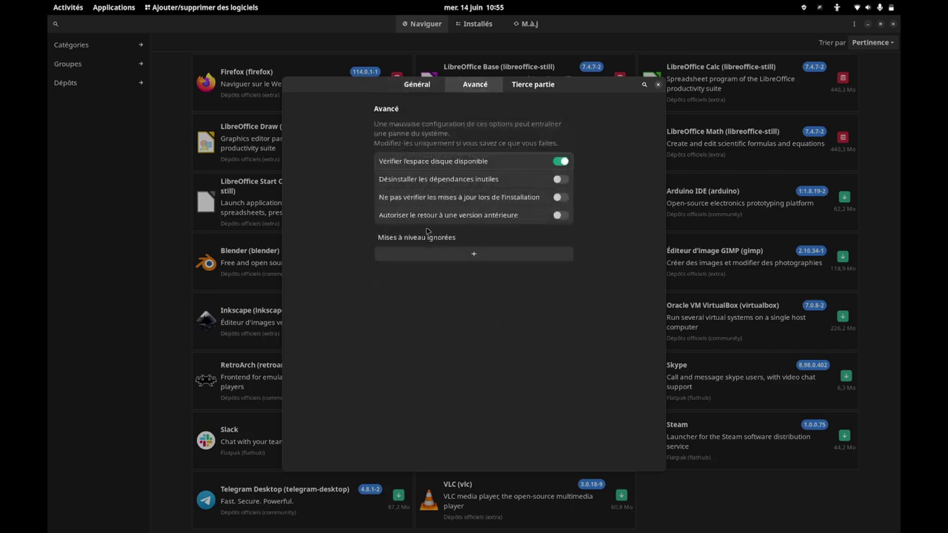
{"action": "left_click", "coordinate": [525, 87]}
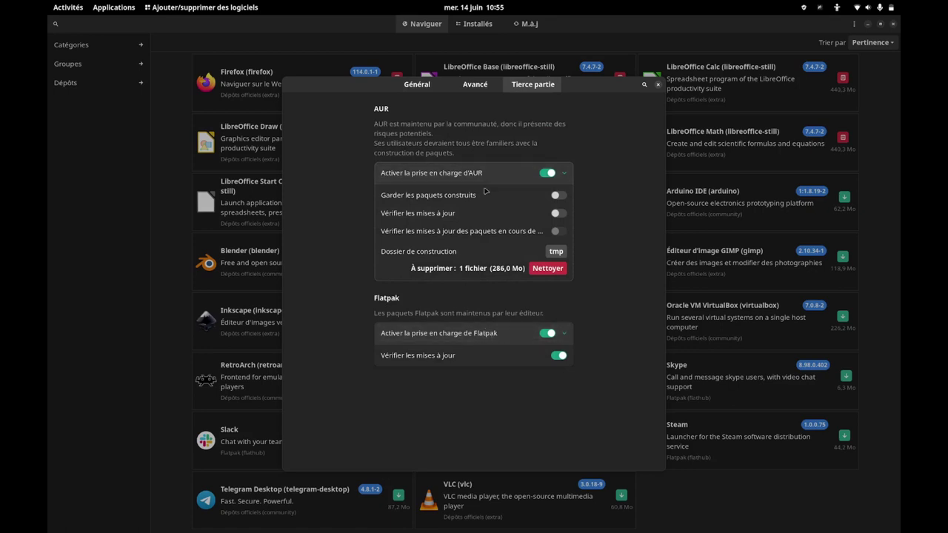
{"action": "left_click", "coordinate": [657, 84]}
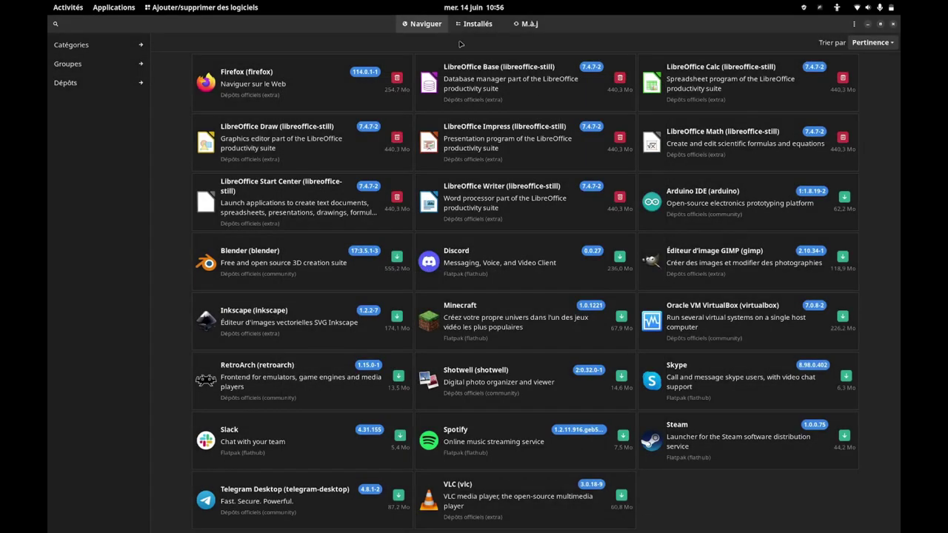
Search the software manager for kdenlive and try the sorting options, keeping the results sorted by Pertinence
{"action": "type", "text": "kdenlive"}
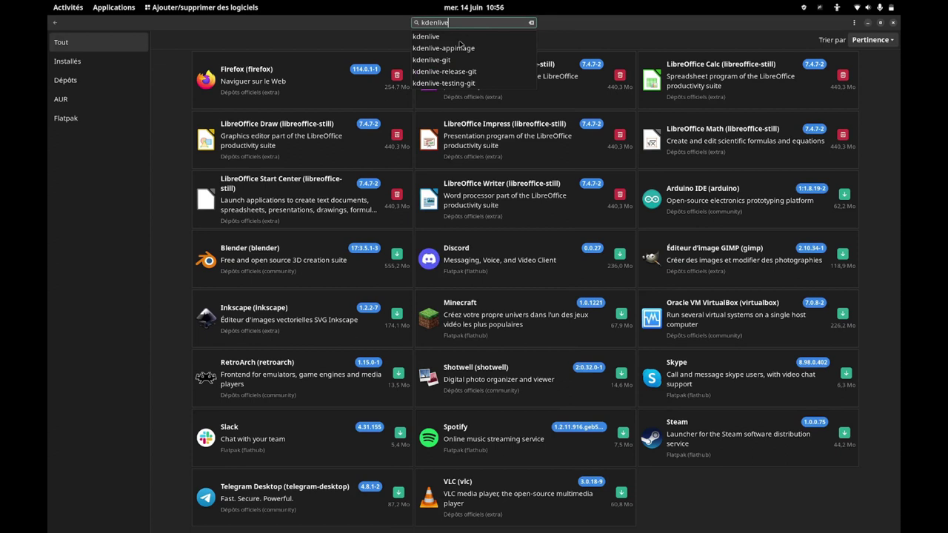
{"action": "left_click", "coordinate": [434, 37]}
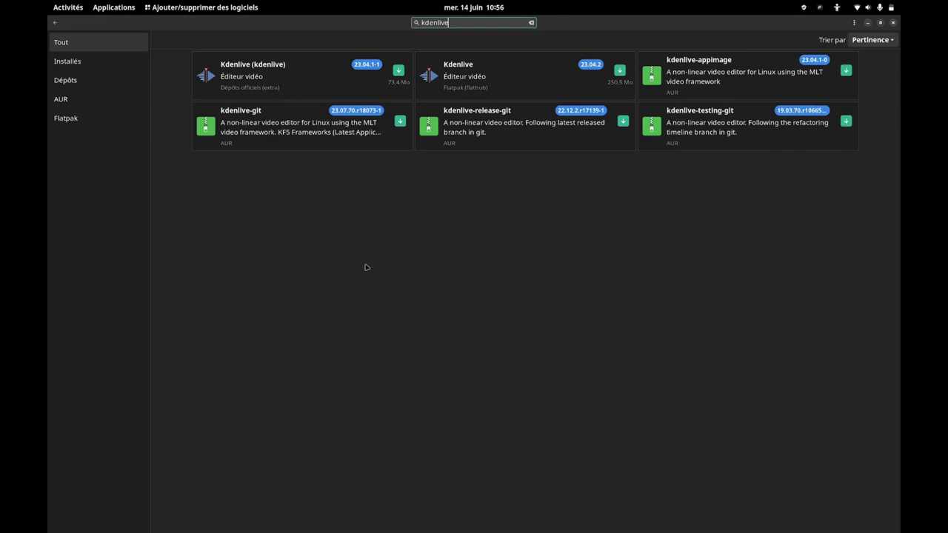
{"action": "left_click", "coordinate": [873, 40]}
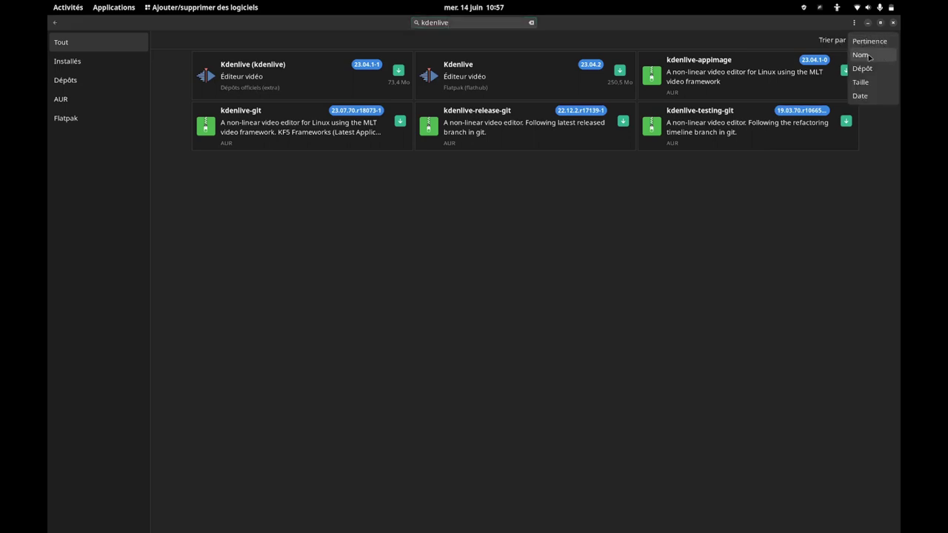
{"action": "left_click", "coordinate": [865, 56]}
{"action": "left_click", "coordinate": [872, 41]}
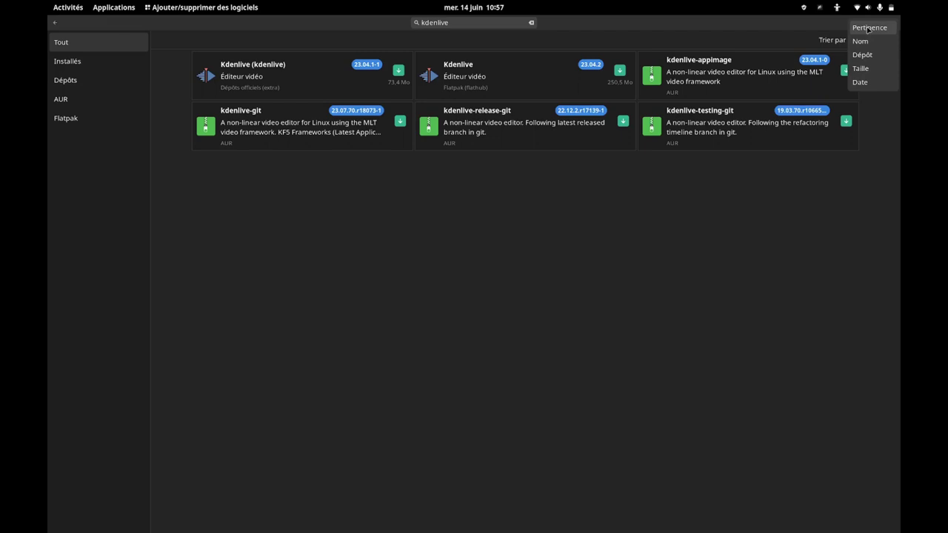
{"action": "left_click", "coordinate": [869, 28]}
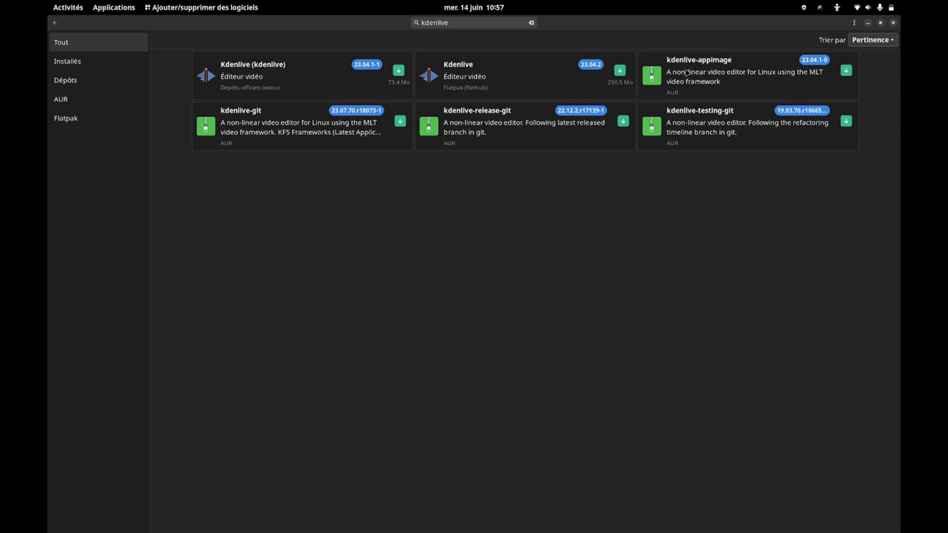
Build and install the kdenlive-git package from the AUR, check its details, and clear the kdenlive search
{"action": "left_click", "coordinate": [274, 128]}
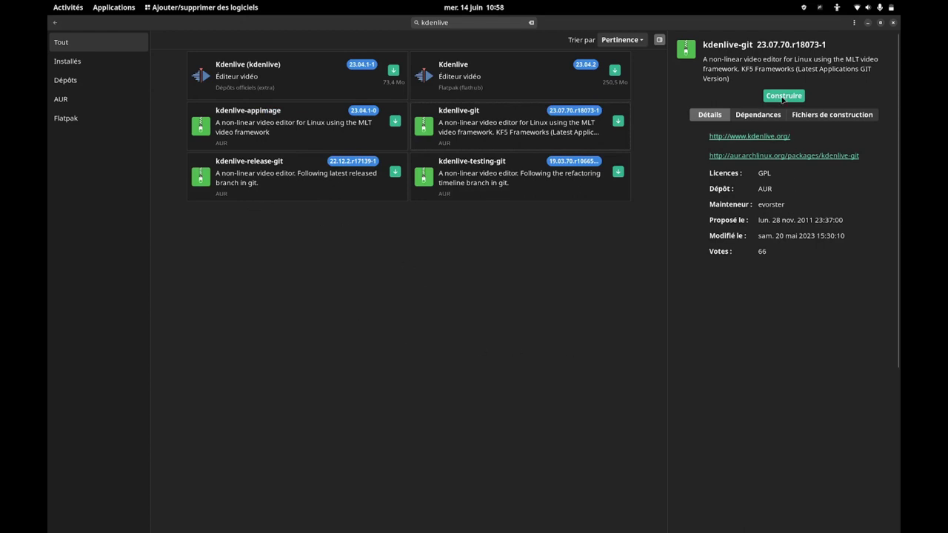
{"action": "left_click", "coordinate": [782, 98]}
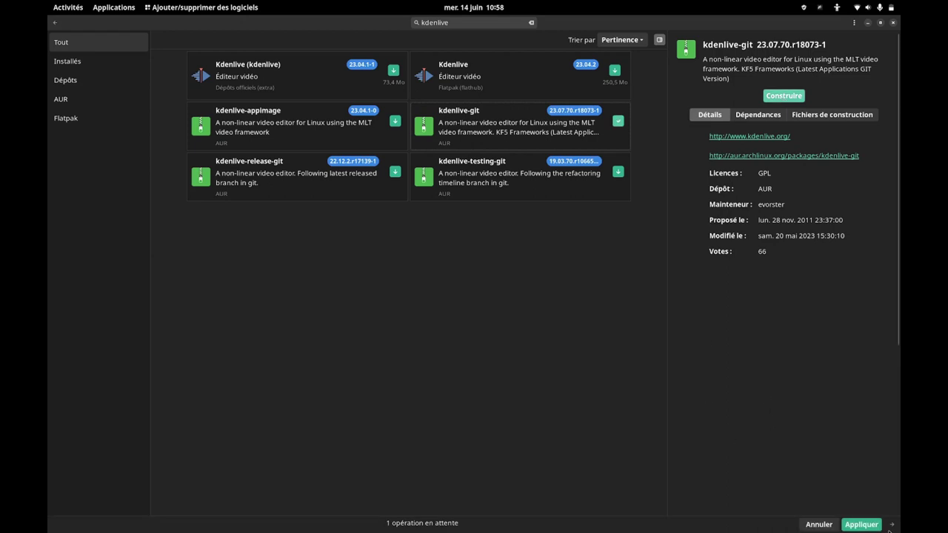
{"action": "left_click", "coordinate": [860, 524]}
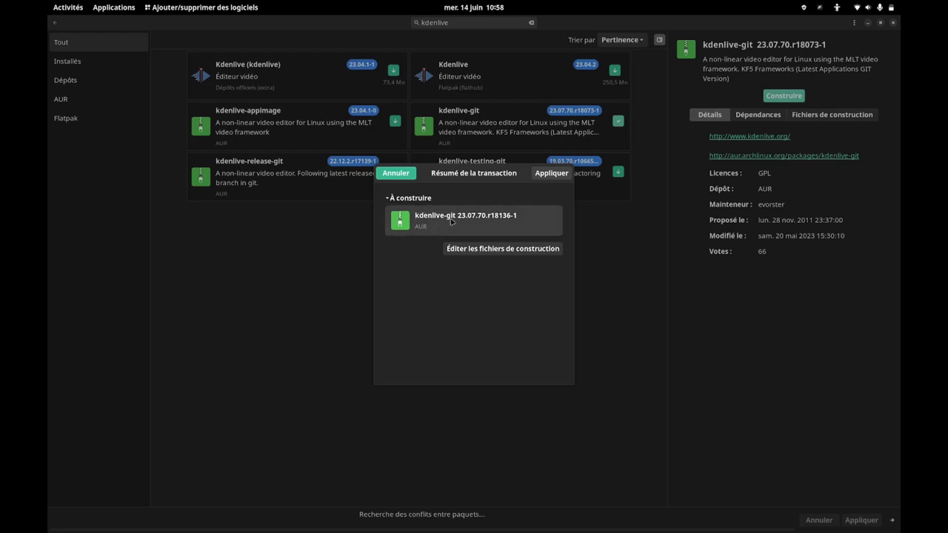
{"action": "left_click", "coordinate": [551, 173]}
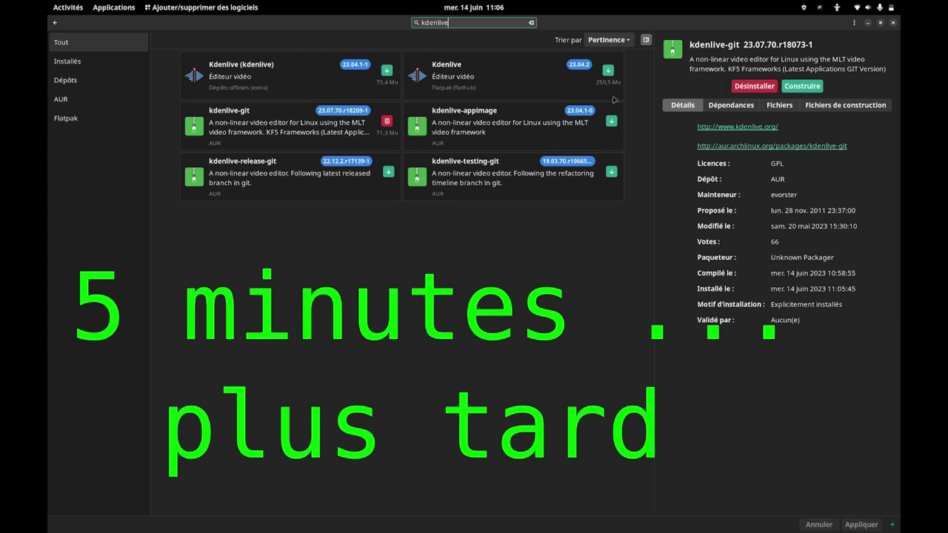
{"action": "left_click", "coordinate": [299, 130]}
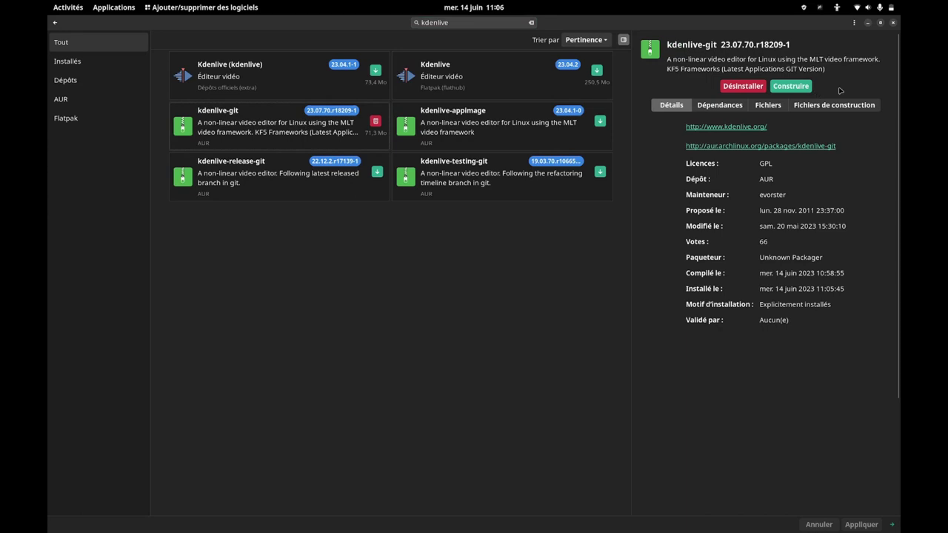
{"action": "left_click", "coordinate": [530, 23]}
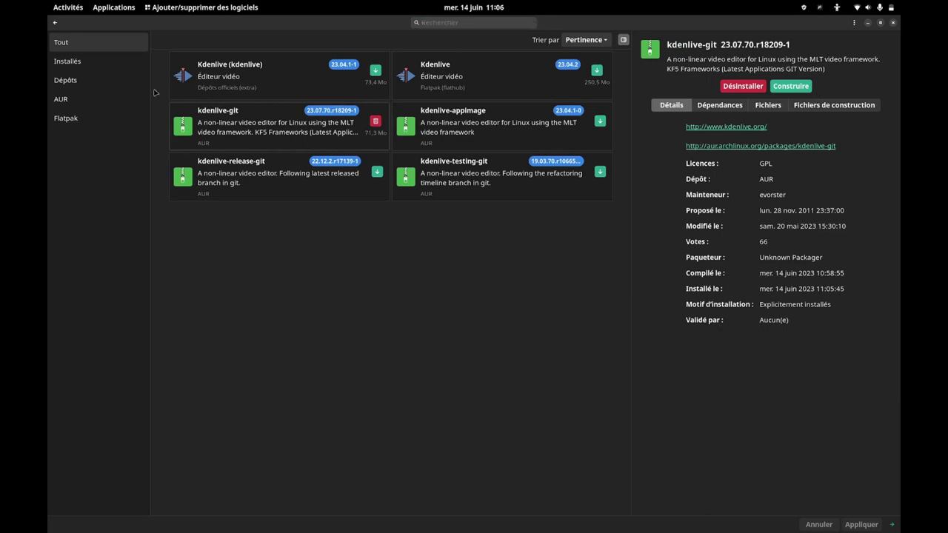
Find Kdenlive through the desktop's application search and try to launch it
{"action": "mouse_move", "coordinate": [391, 525]}
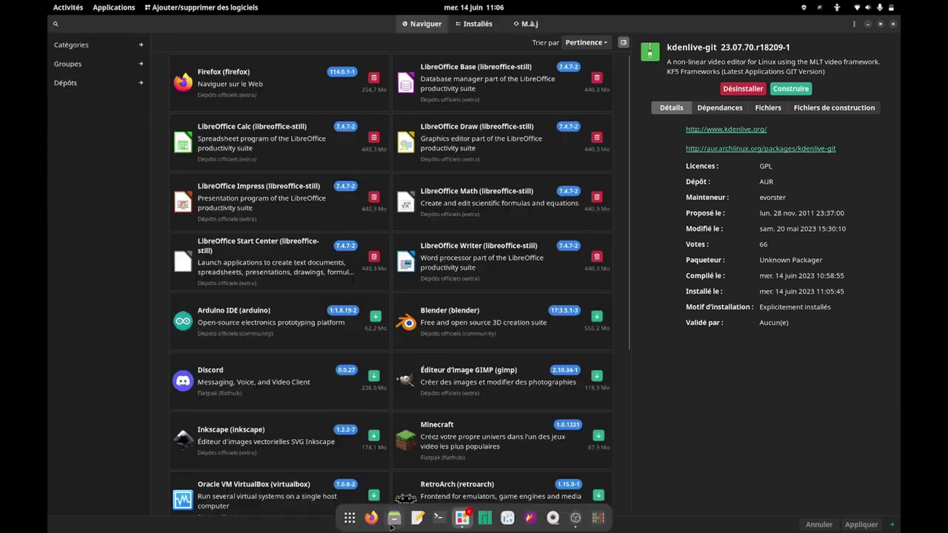
{"action": "left_click", "coordinate": [337, 506]}
{"action": "type", "text": "kden"}
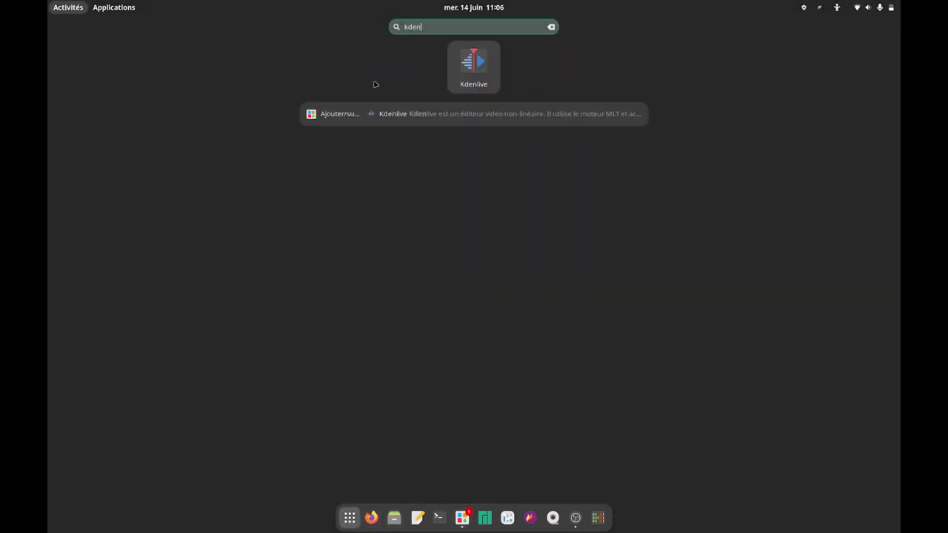
{"action": "left_click", "coordinate": [473, 65]}
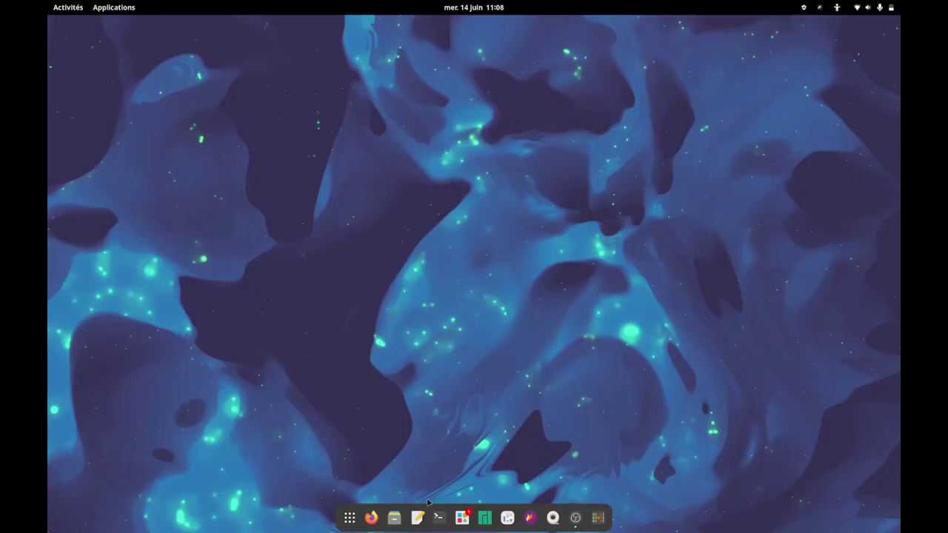
Search the applications for Kdenlive again, relaunch it, and choose to reset its configuration files
{"action": "left_click", "coordinate": [349, 517]}
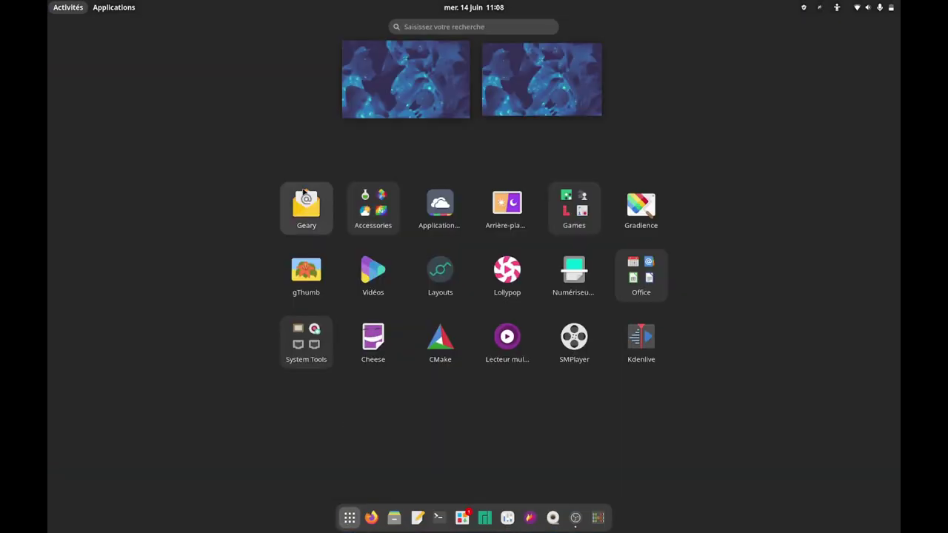
{"action": "left_click", "coordinate": [434, 28]}
{"action": "type", "text": "kde"}
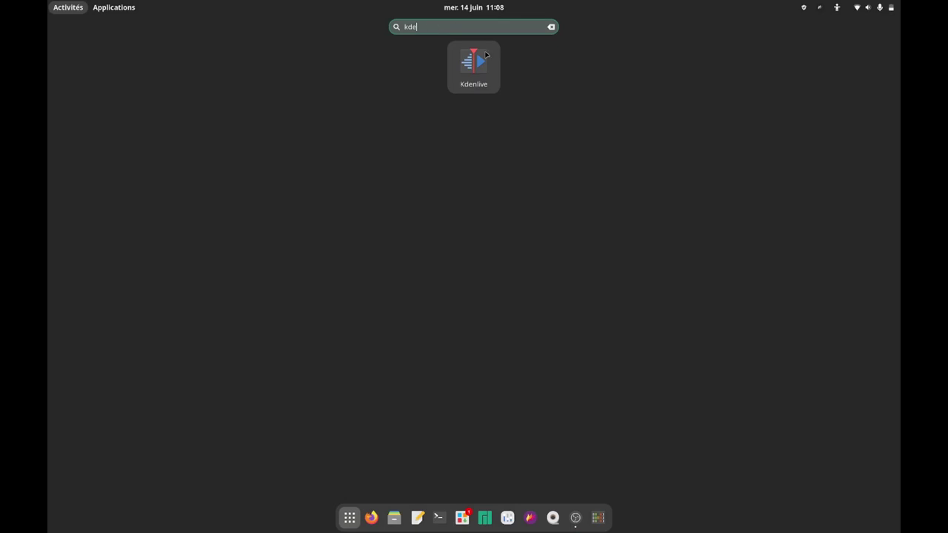
{"action": "left_click", "coordinate": [485, 54]}
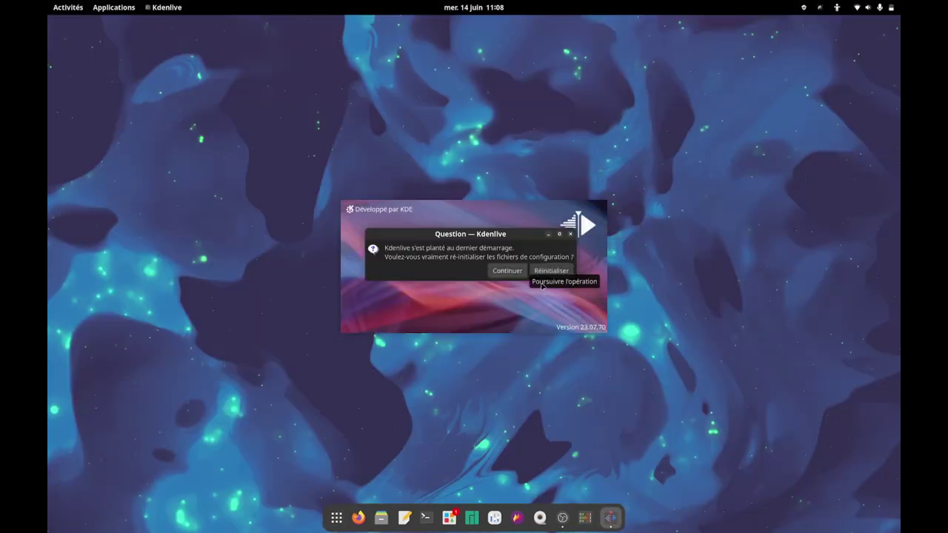
{"action": "left_click", "coordinate": [551, 271]}
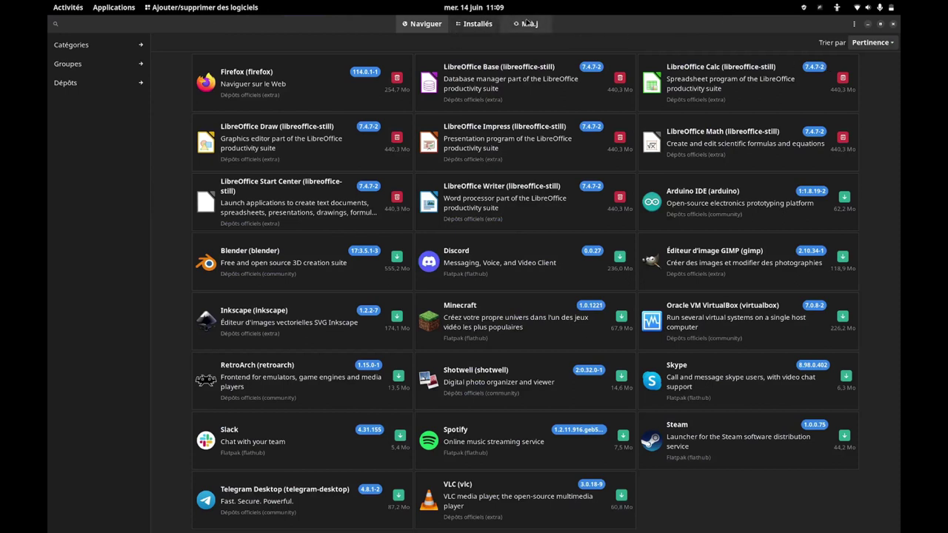
Find kdenlive-git in the software manager and uninstall it, authenticating with the account password
{"action": "type", "text": "kdenlive"}
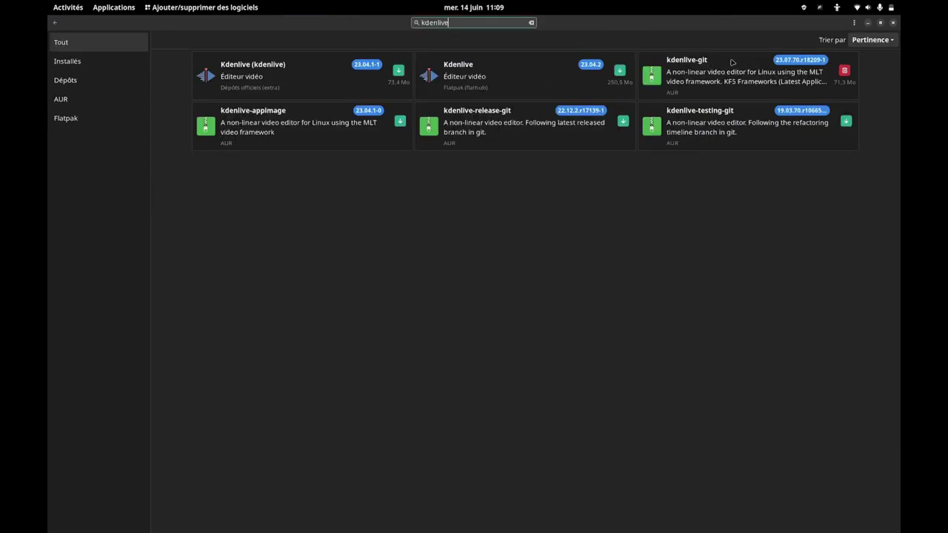
{"action": "left_click", "coordinate": [845, 71]}
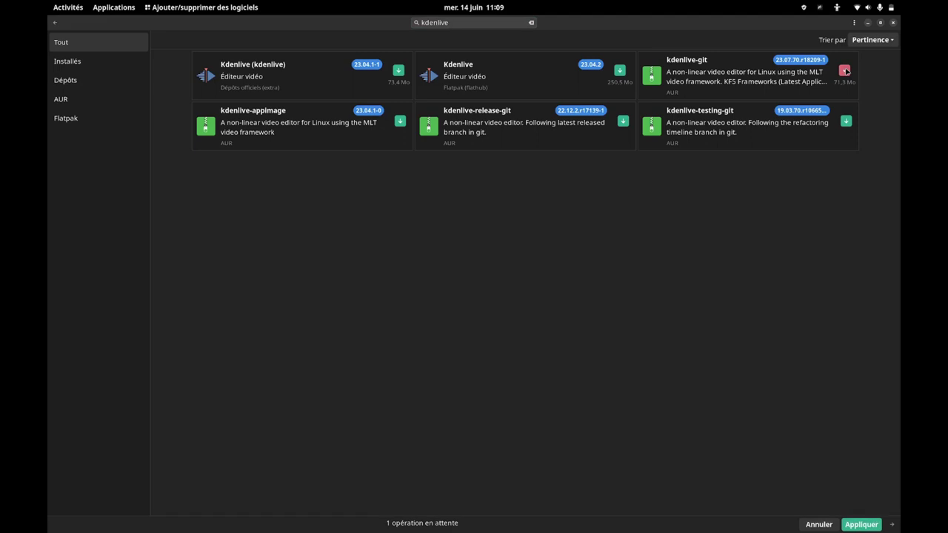
{"action": "left_click", "coordinate": [858, 524]}
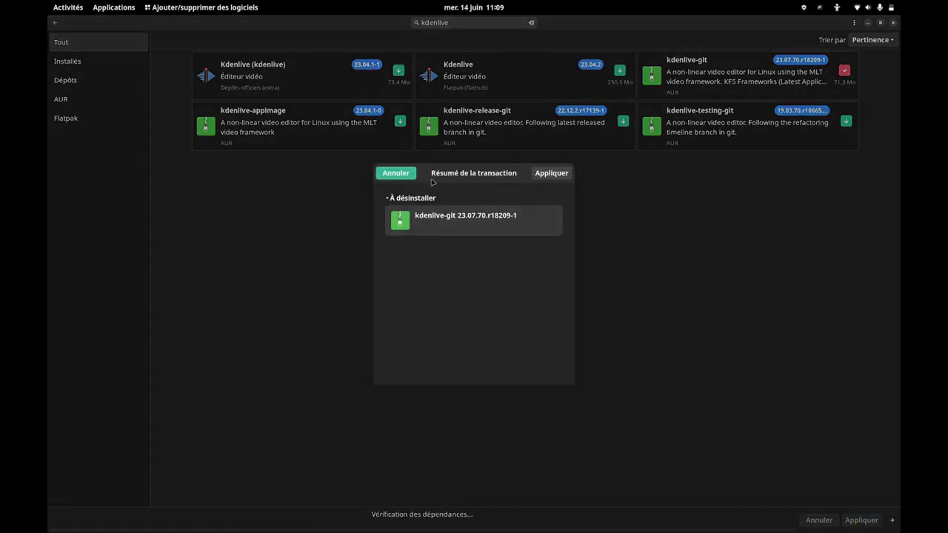
{"action": "left_click", "coordinate": [552, 174]}
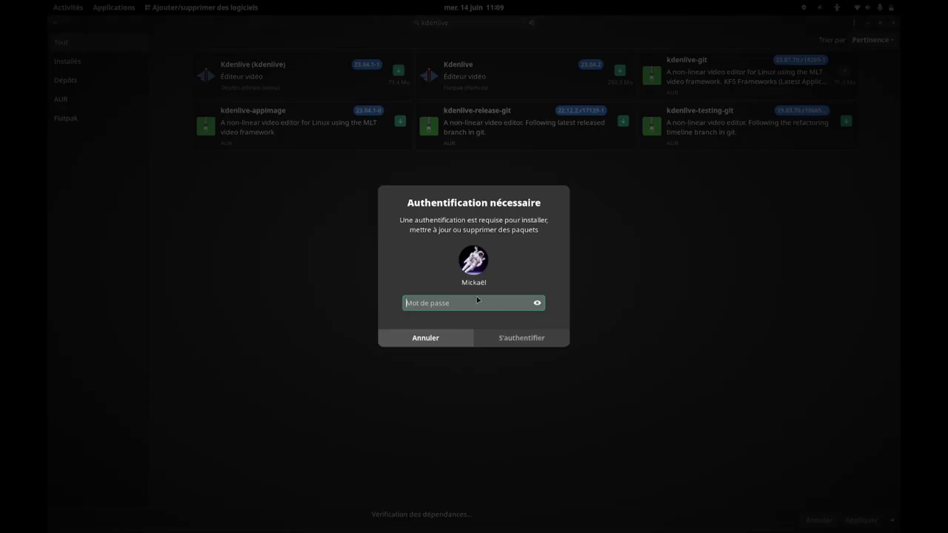
{"action": "type", "text": "********"}
{"action": "key", "text": "Return"}
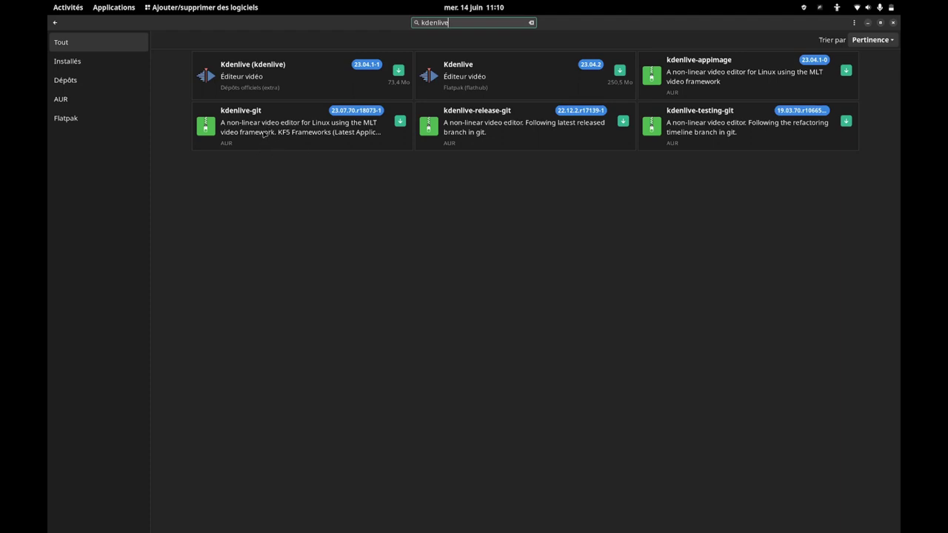
Queue Kdenlive 23.04.1-1 from the official extra repository for installation and return to the featured software
{"action": "left_click", "coordinate": [264, 76]}
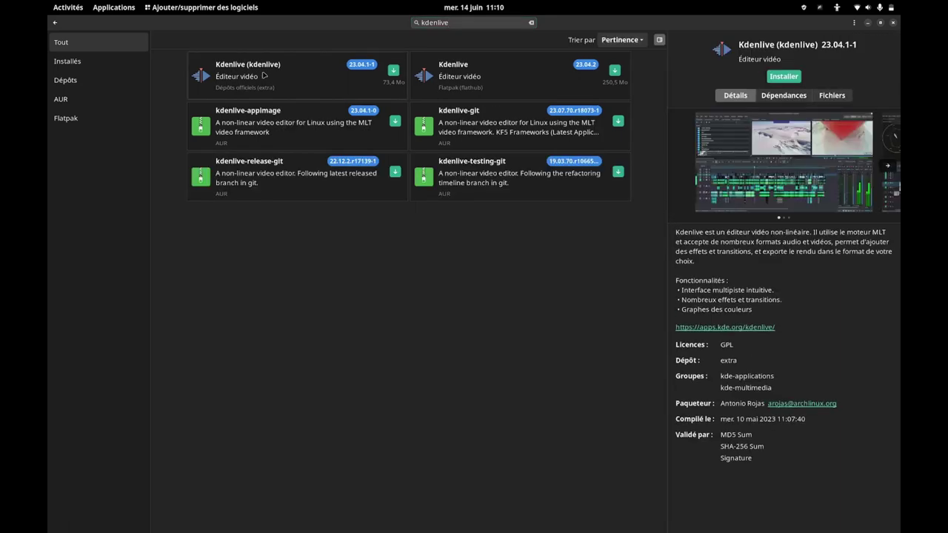
{"action": "left_click", "coordinate": [785, 76]}
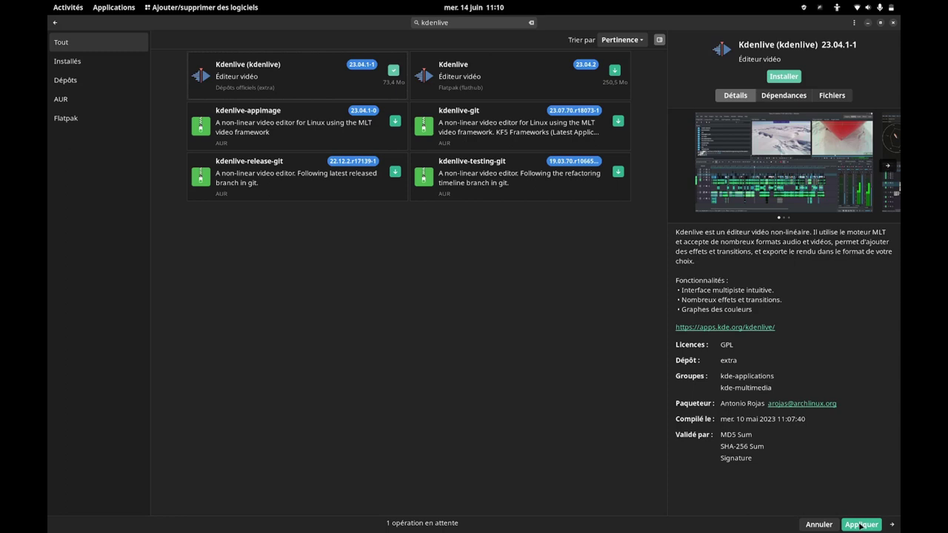
{"action": "left_click", "coordinate": [54, 25]}
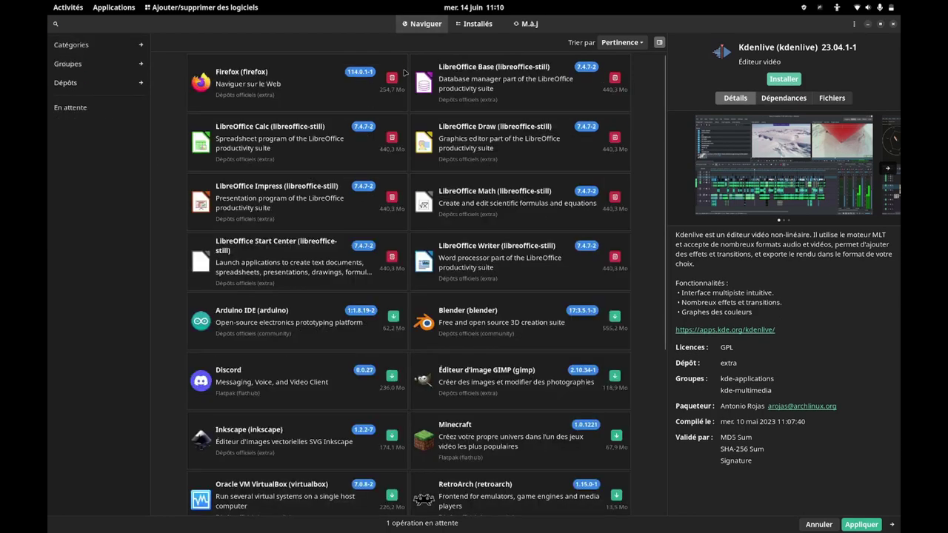
Open Blender's details in the featured software, queue it for installation, and remove it from the queue
{"action": "scroll", "coordinate": [288, 336], "scroll_direction": "down", "scroll_amount": 3}
{"action": "scroll", "coordinate": [289, 337], "scroll_direction": "up", "scroll_amount": 3}
{"action": "scroll", "coordinate": [292, 338], "scroll_direction": "down", "scroll_amount": 3}
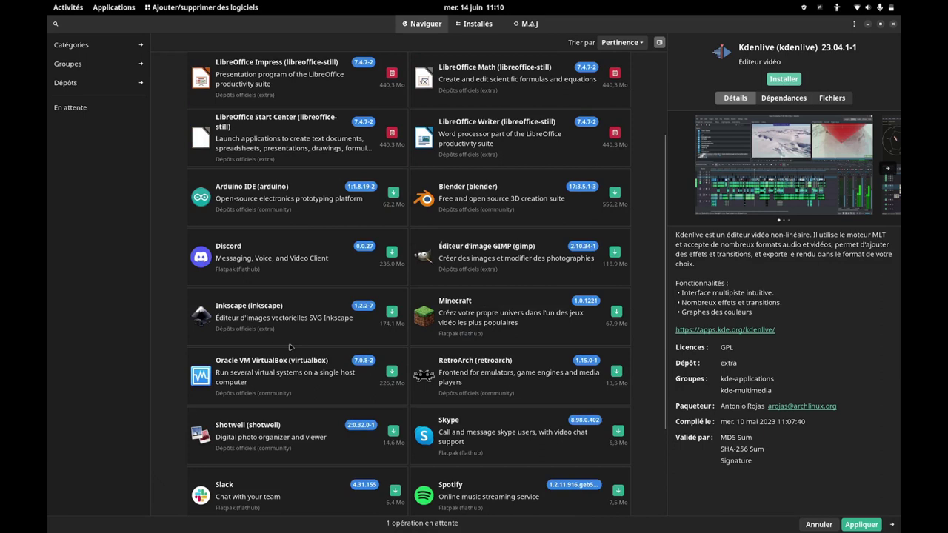
{"action": "left_click", "coordinate": [467, 196]}
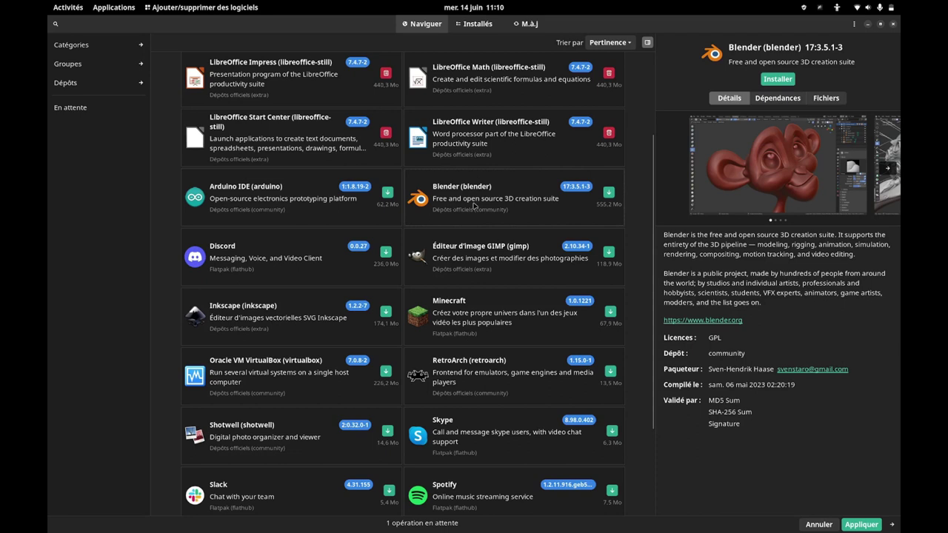
{"action": "left_click", "coordinate": [775, 80]}
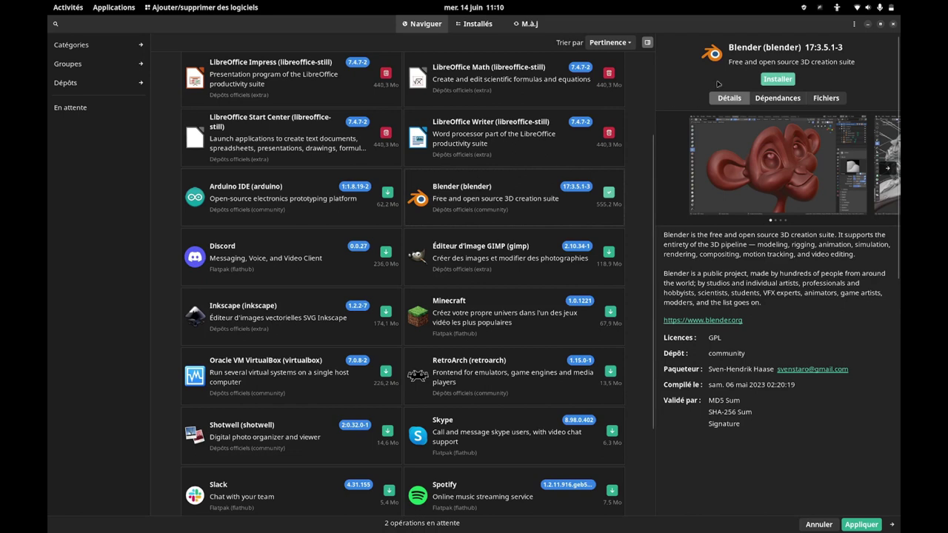
{"action": "left_click", "coordinate": [770, 84]}
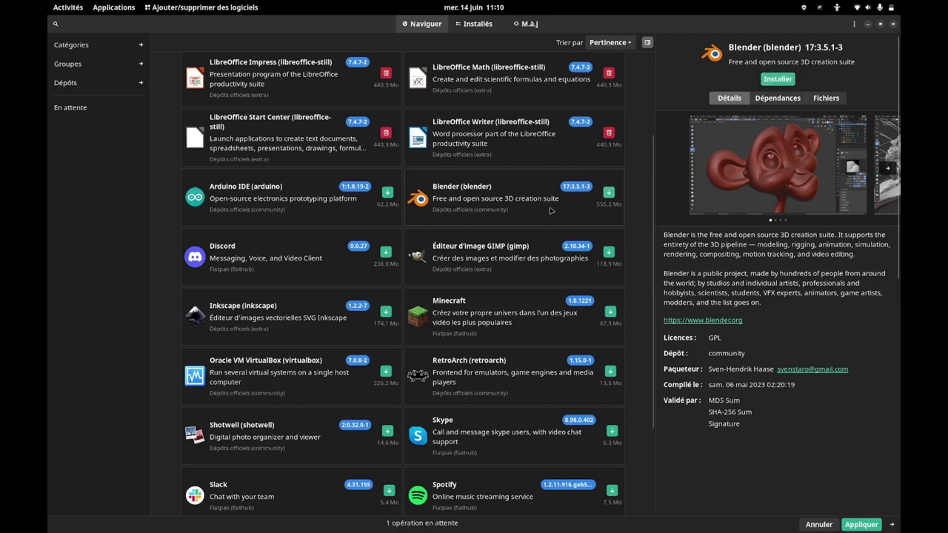
Queue the GIMP image editor for installation, then check the transaction log and return to the software list
{"action": "left_click", "coordinate": [455, 253]}
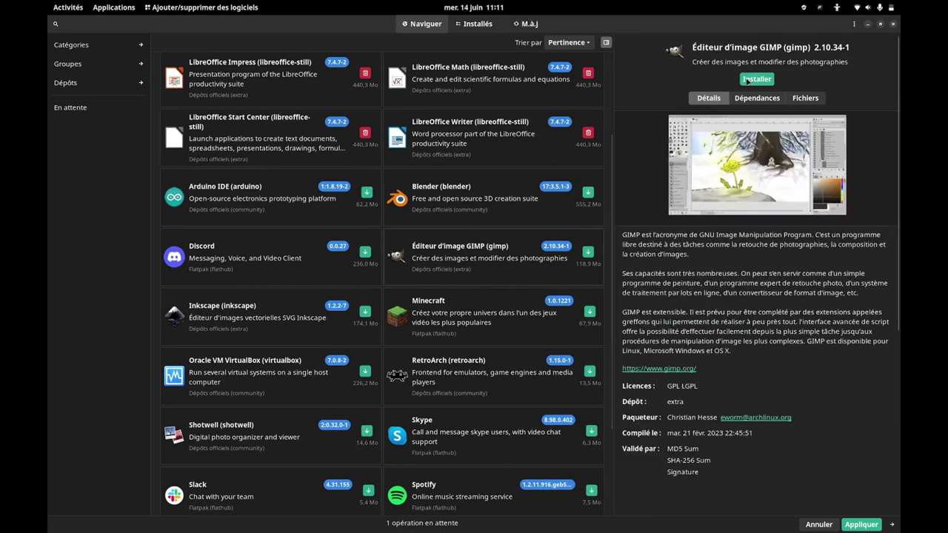
{"action": "left_click", "coordinate": [756, 79]}
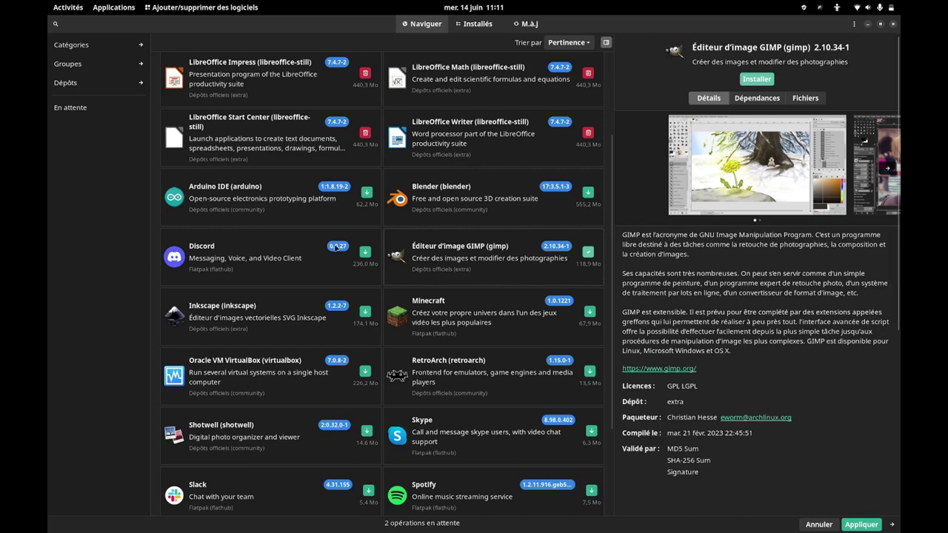
{"action": "scroll", "coordinate": [322, 292], "scroll_direction": "down", "scroll_amount": 3}
{"action": "scroll", "coordinate": [324, 294], "scroll_direction": "up", "scroll_amount": 2}
{"action": "scroll", "coordinate": [323, 294], "scroll_direction": "down", "scroll_amount": 2}
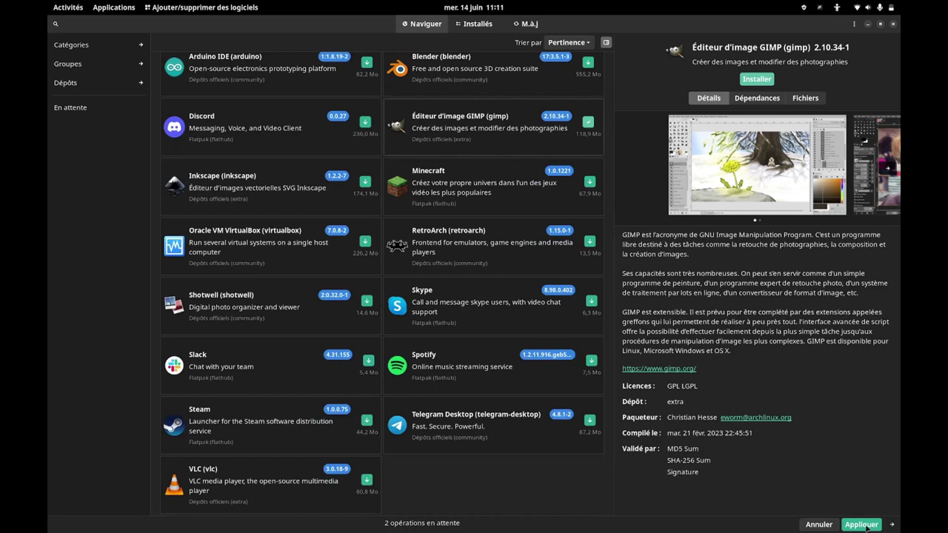
{"action": "left_click", "coordinate": [891, 525]}
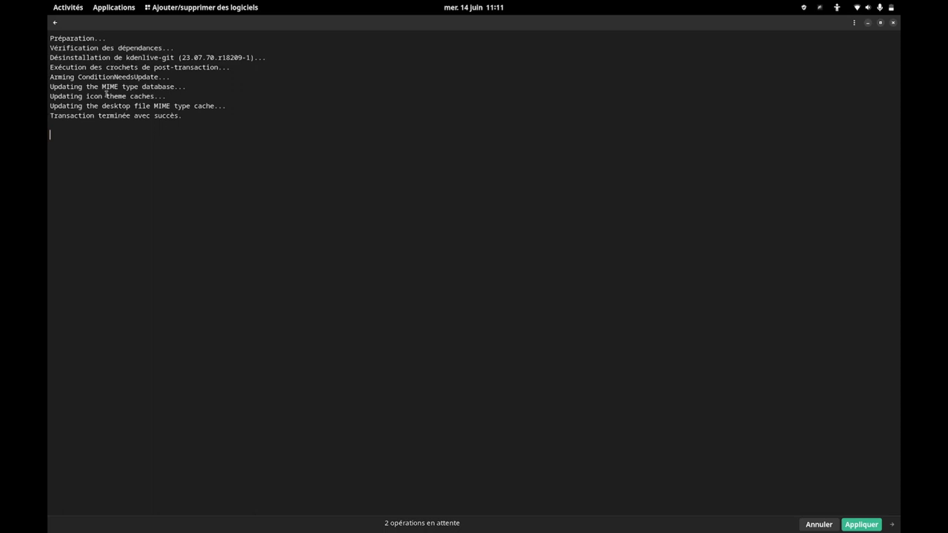
{"action": "left_click", "coordinate": [56, 24]}
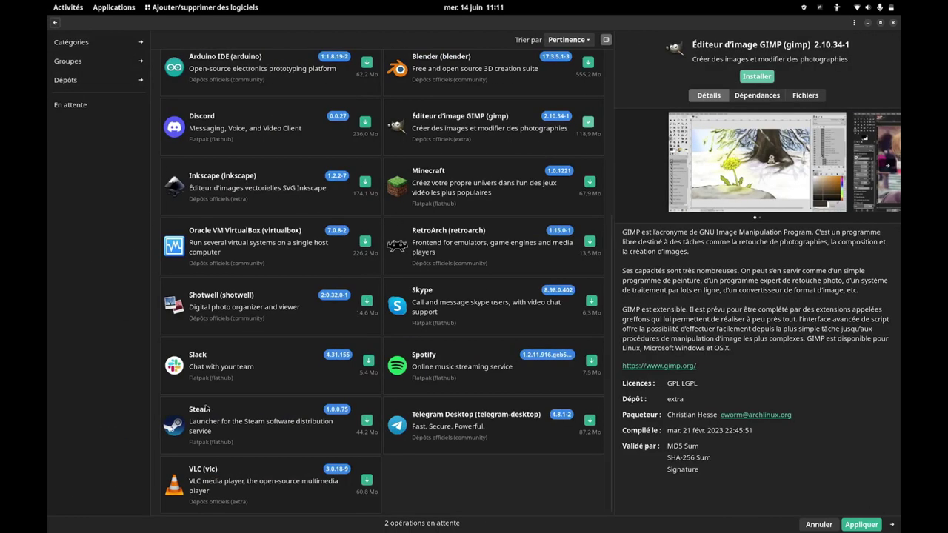
Queue the VLC media player for installation from the featured software and look through the list
{"action": "left_click", "coordinate": [235, 477]}
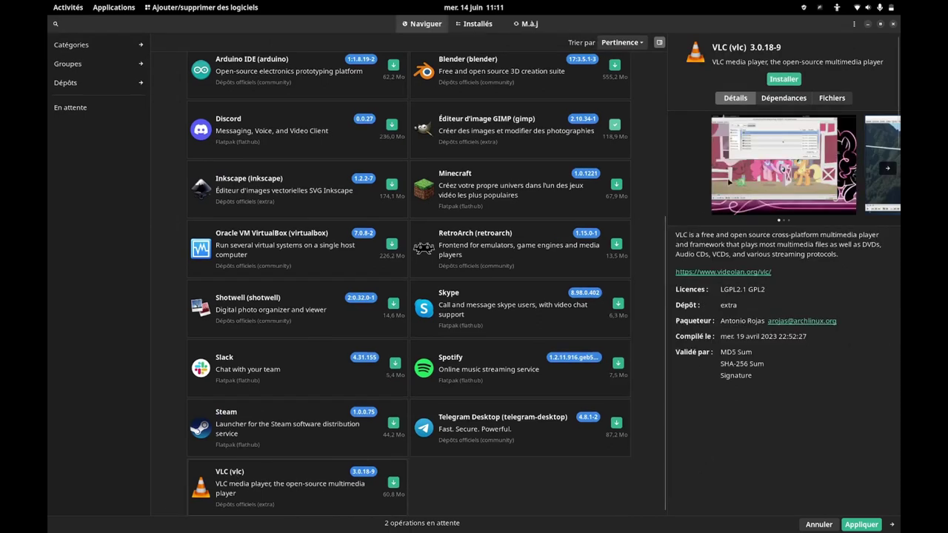
{"action": "left_click", "coordinate": [777, 80]}
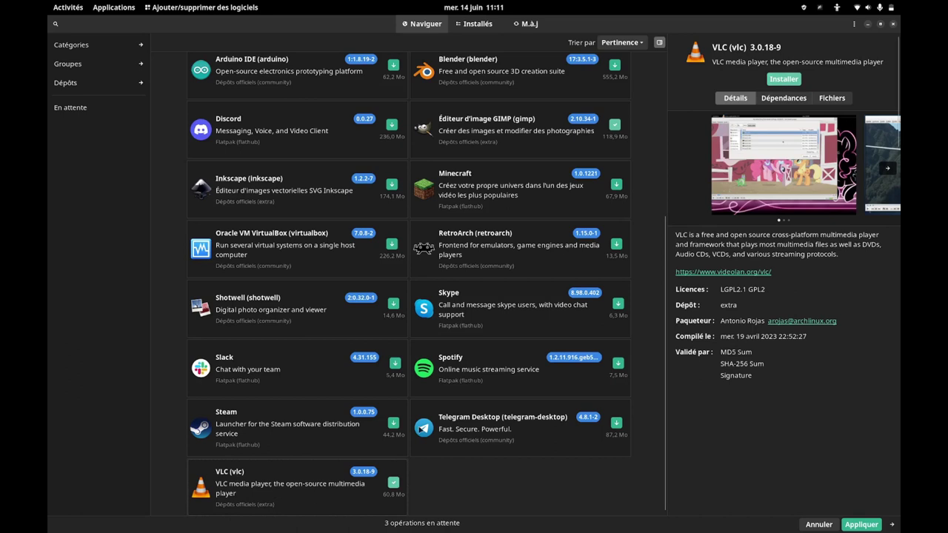
{"action": "scroll", "coordinate": [482, 426], "scroll_direction": "up", "scroll_amount": 5}
{"action": "scroll", "coordinate": [482, 425], "scroll_direction": "up", "scroll_amount": 1}
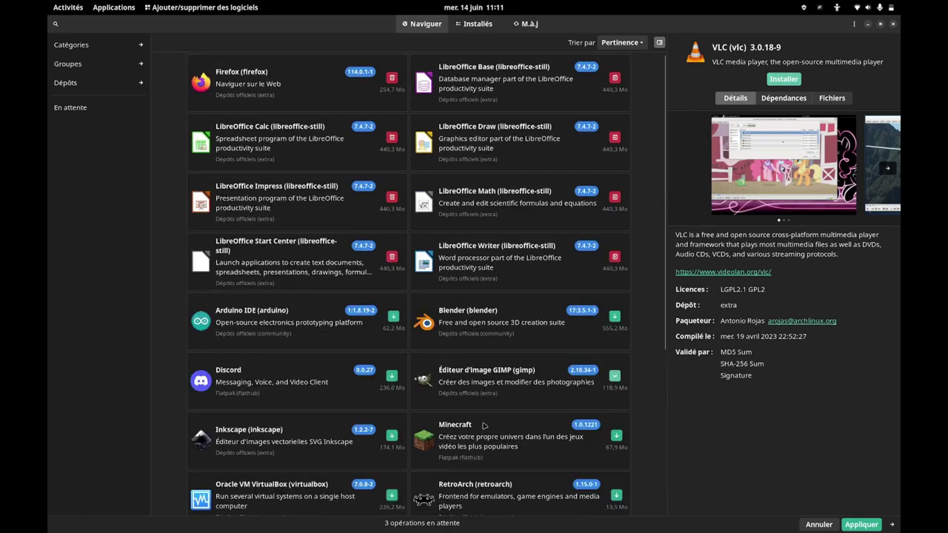
{"action": "scroll", "coordinate": [348, 286], "scroll_direction": "down", "scroll_amount": 6}
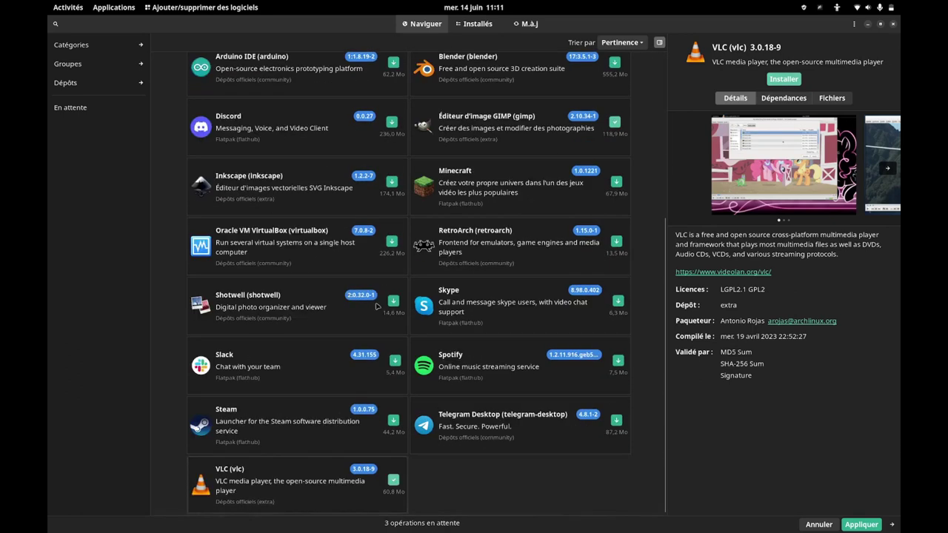
{"action": "scroll", "coordinate": [377, 307], "scroll_direction": "up", "scroll_amount": 6}
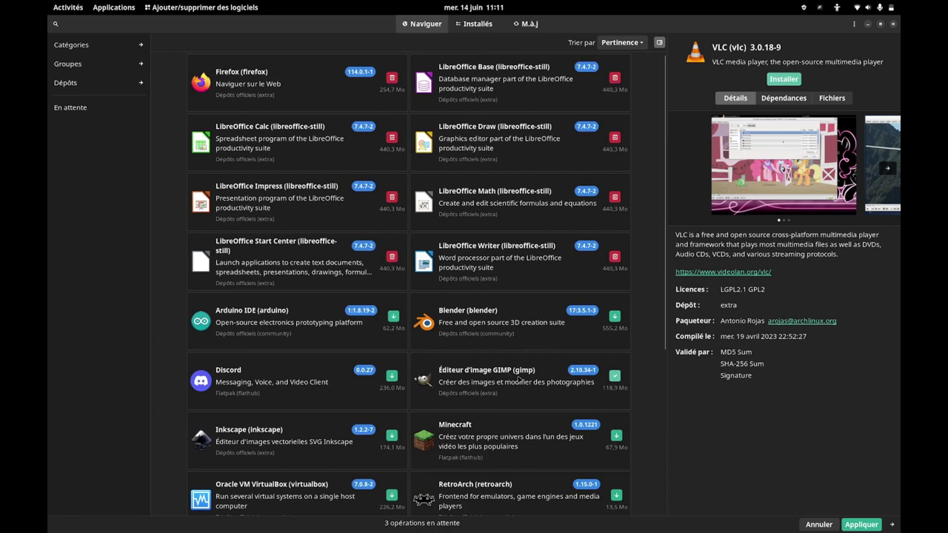
Review GIMP's details, queue Blender for installation, and close the software manager without applying the pending operations
{"action": "left_click", "coordinate": [469, 379]}
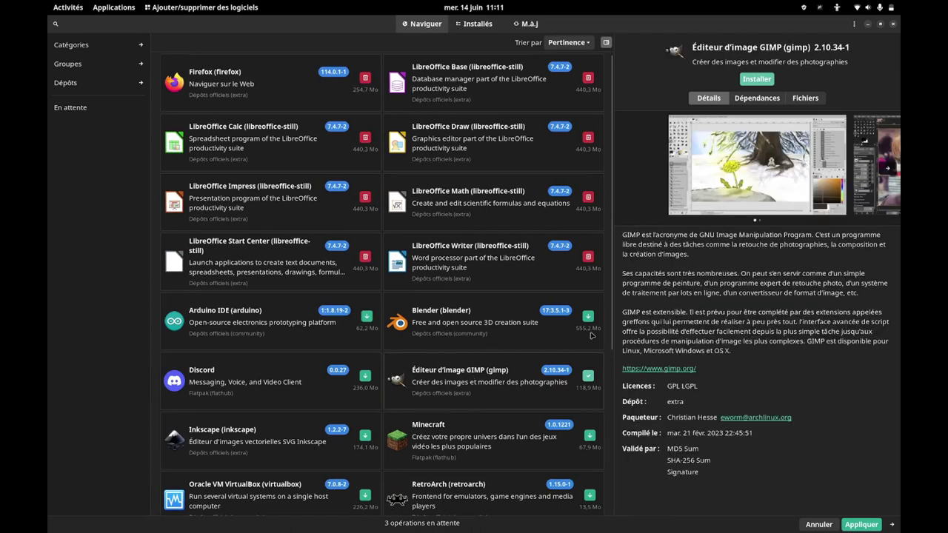
{"action": "left_click", "coordinate": [446, 327]}
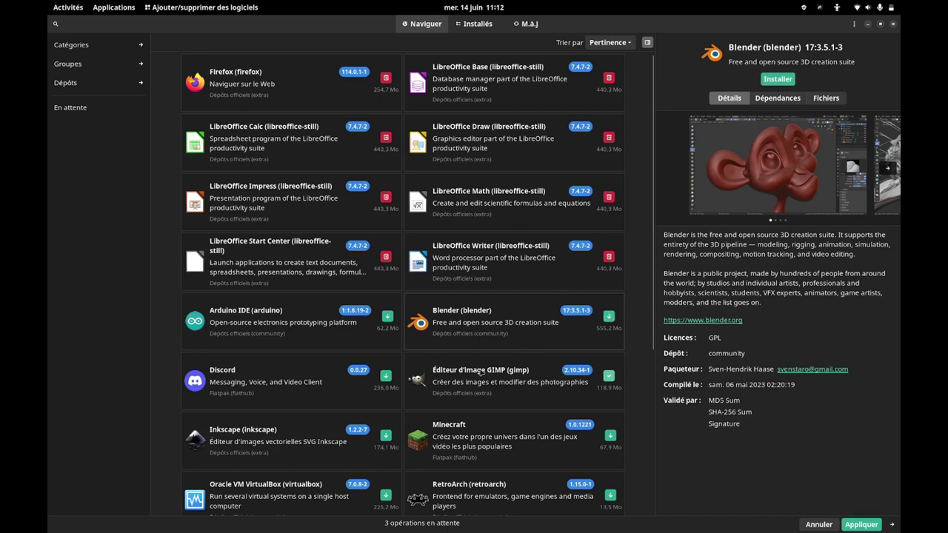
{"action": "left_click", "coordinate": [778, 80]}
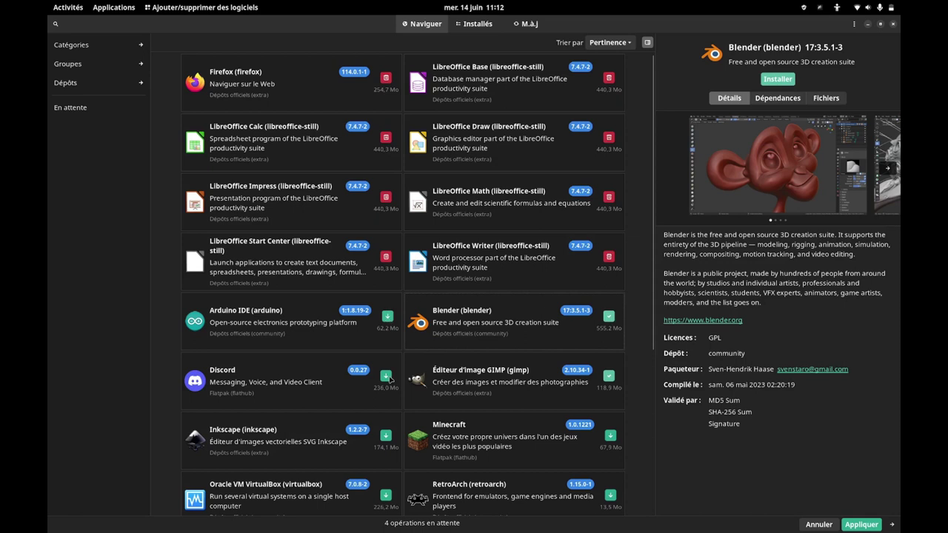
{"action": "scroll", "coordinate": [389, 379], "scroll_direction": "down", "scroll_amount": 6}
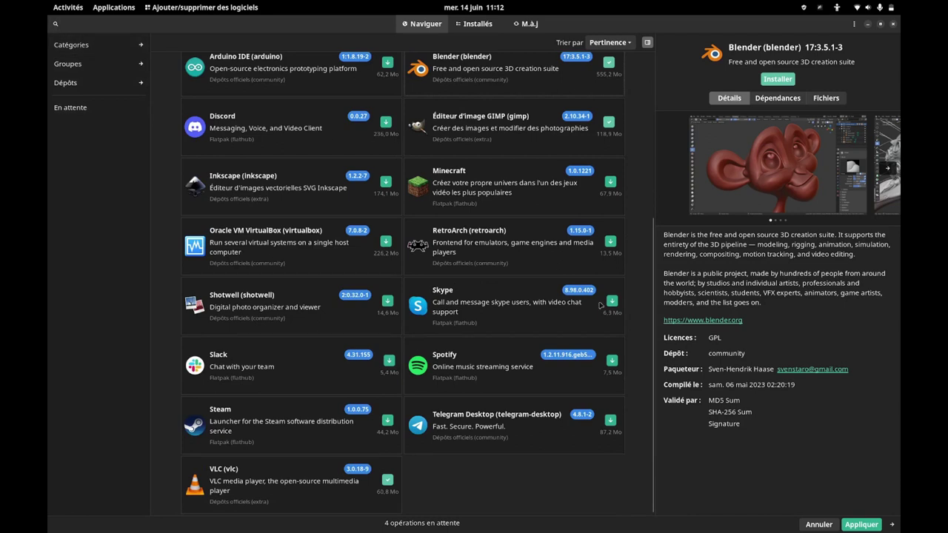
{"action": "scroll", "coordinate": [510, 362], "scroll_direction": "up", "scroll_amount": 6}
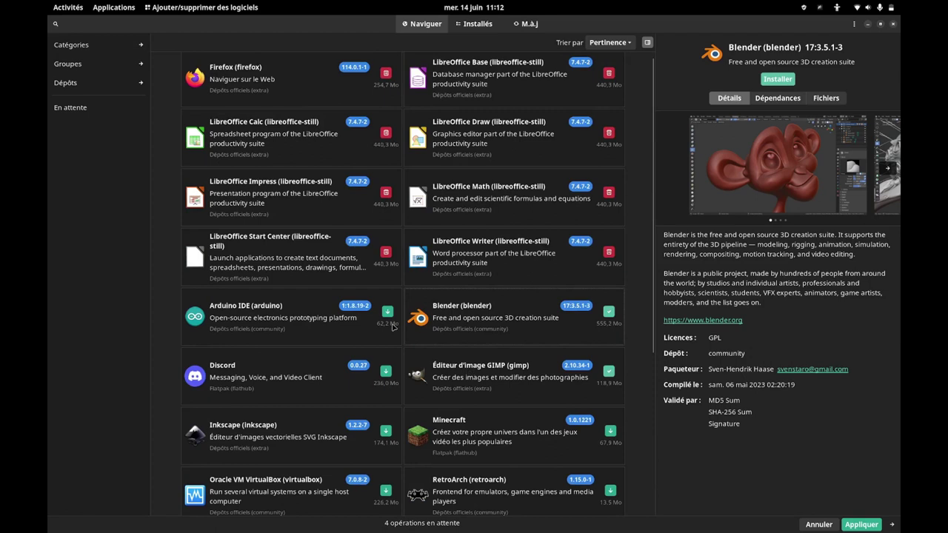
{"action": "left_click", "coordinate": [893, 26]}
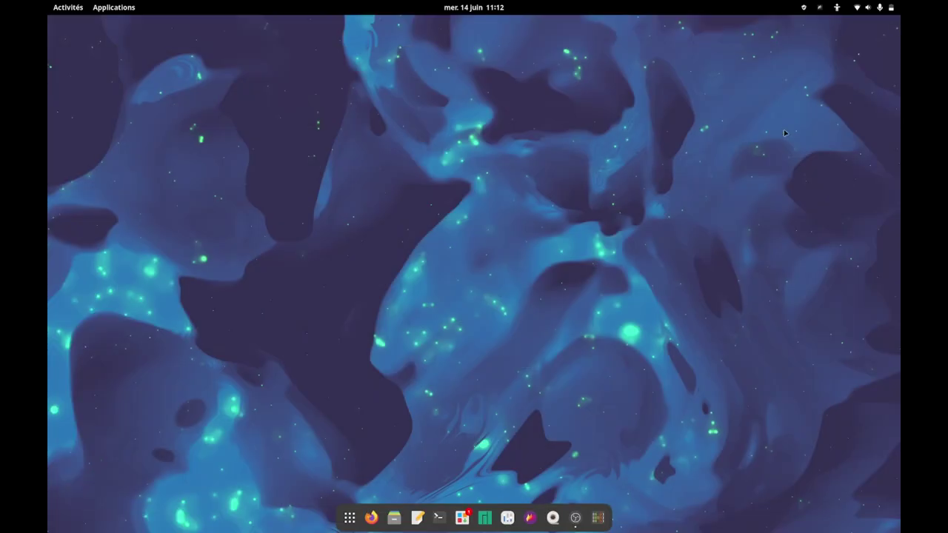
Reopen the software manager, search for kdenlive, and queue Kdenlive 23.04.1-1 from the official extra repository
{"action": "left_click", "coordinate": [462, 517]}
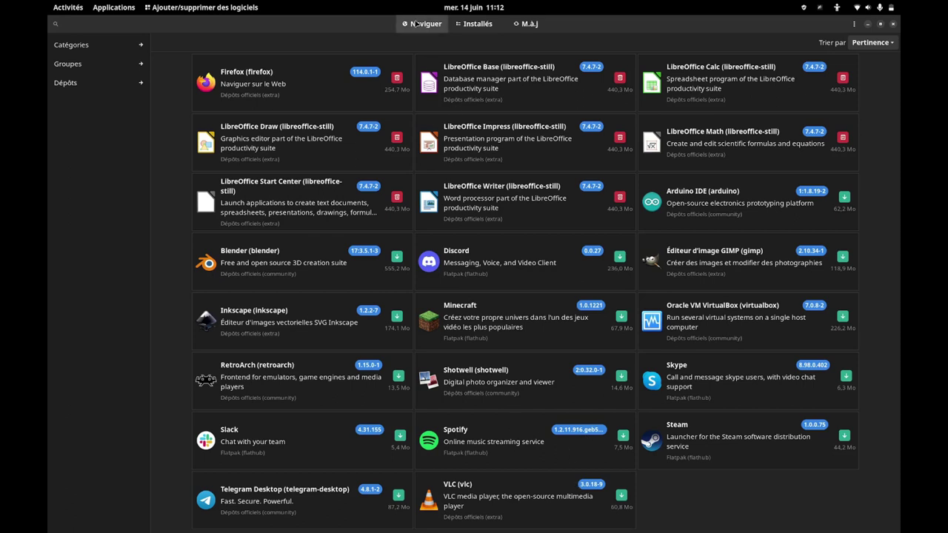
{"action": "type", "text": "kdenli"}
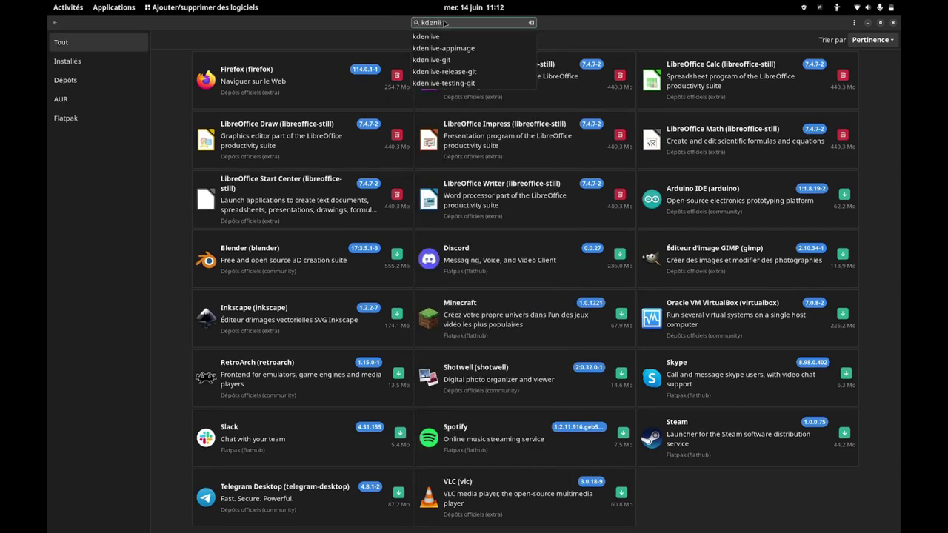
{"action": "left_click", "coordinate": [440, 36]}
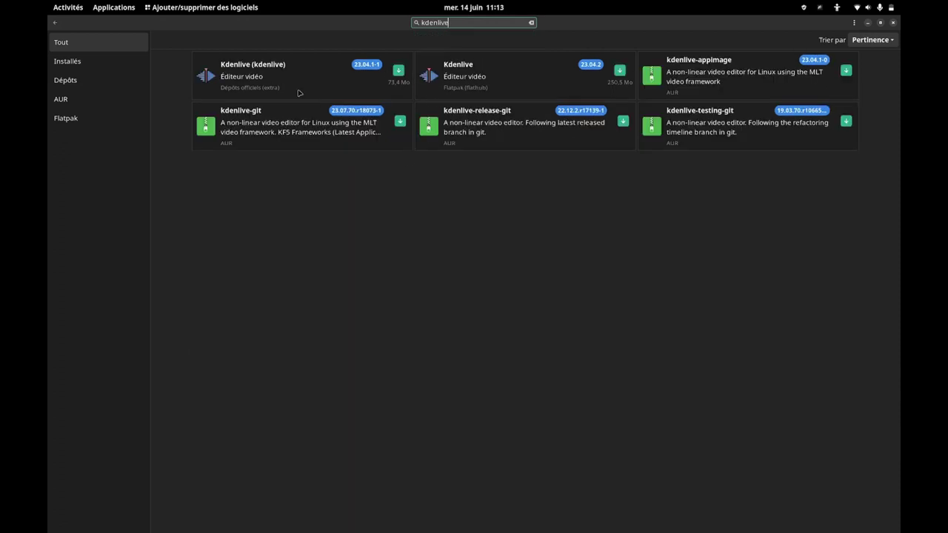
{"action": "left_click", "coordinate": [399, 69]}
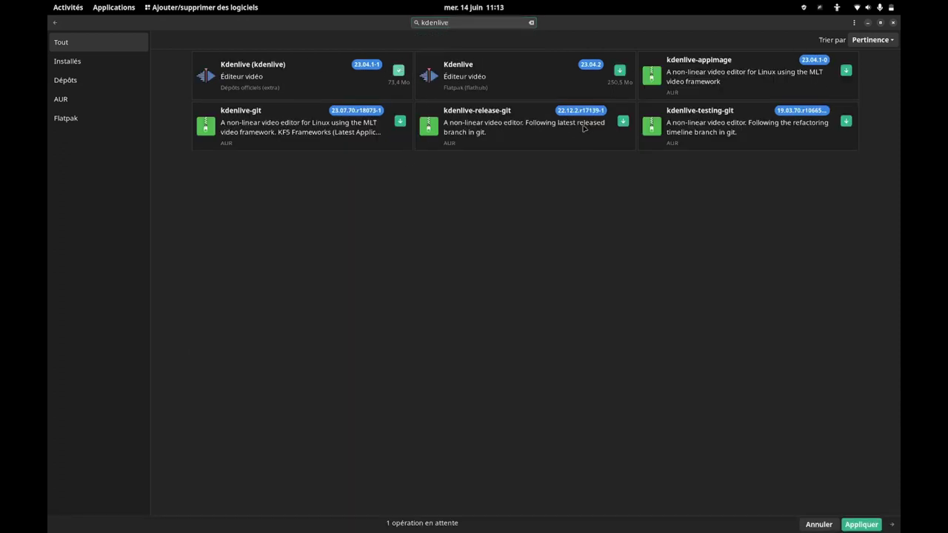
Queue kdenlive-release-git and remove it again, then unqueue and requeue the official Kdenlive package
{"action": "left_click", "coordinate": [623, 122]}
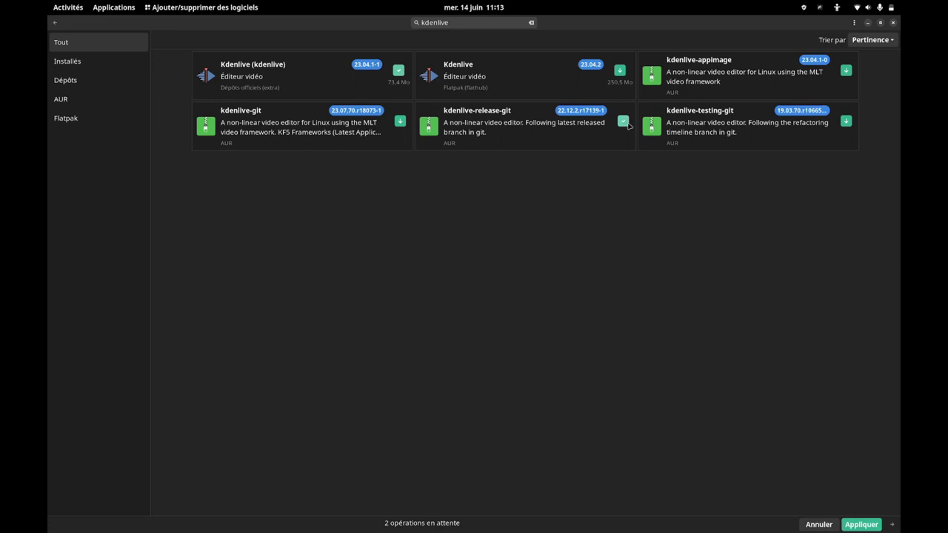
{"action": "left_click", "coordinate": [621, 122]}
{"action": "left_click", "coordinate": [398, 70]}
{"action": "left_click", "coordinate": [399, 71]}
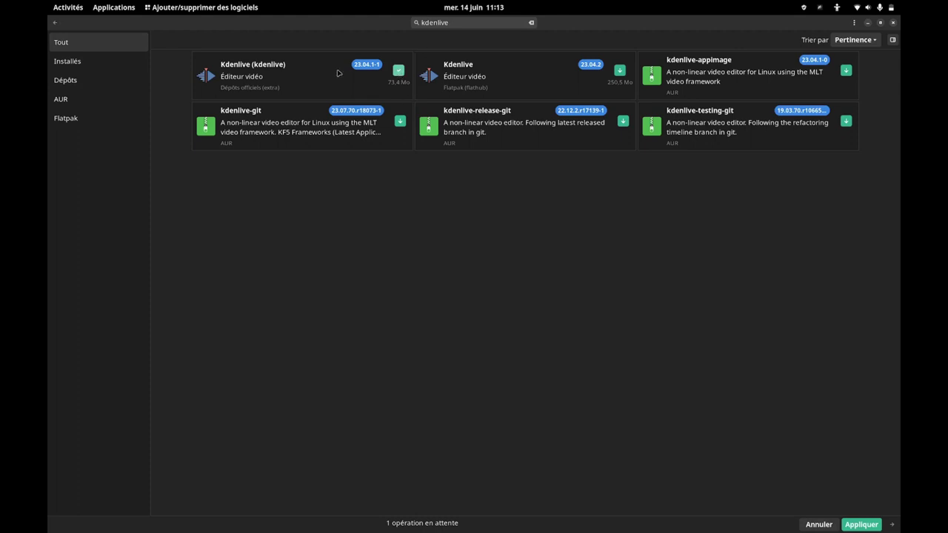
View the official Kdenlive package's details full-page, then compare them with kdenlive-appimage's details beside the results
{"action": "left_click", "coordinate": [296, 77]}
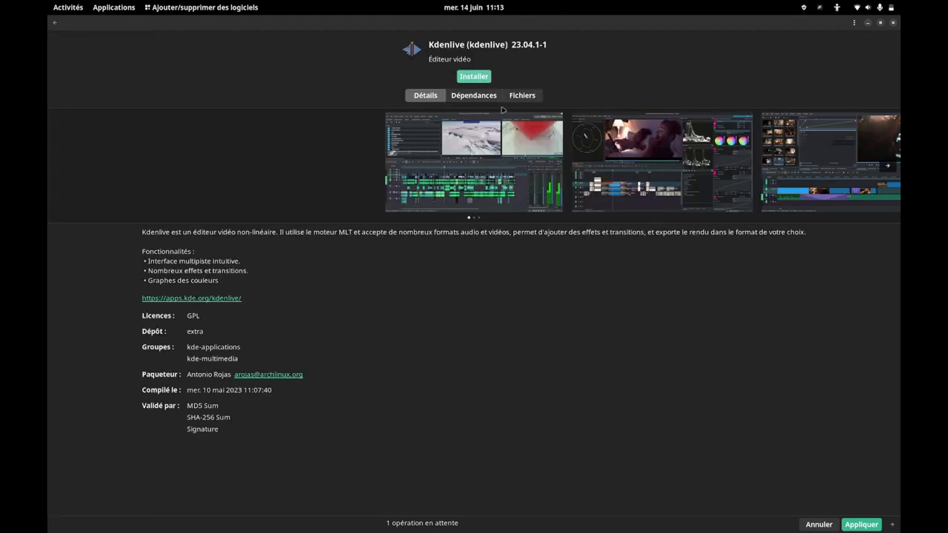
{"action": "left_click", "coordinate": [55, 24]}
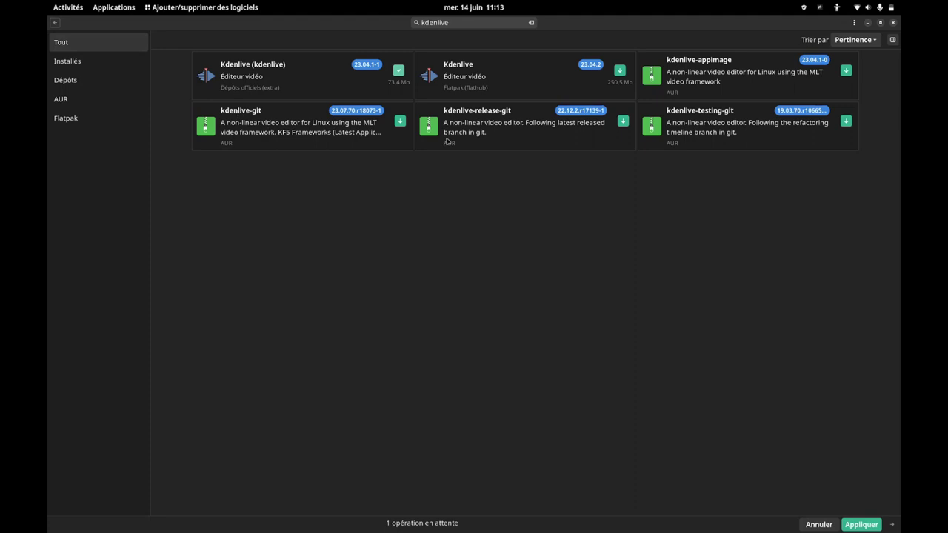
{"action": "left_click", "coordinate": [893, 40]}
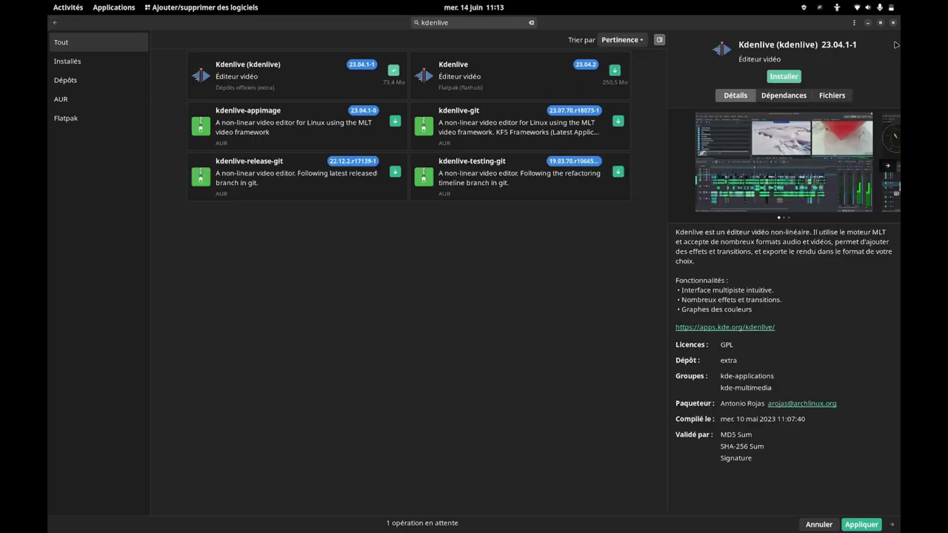
{"action": "left_click", "coordinate": [275, 127]}
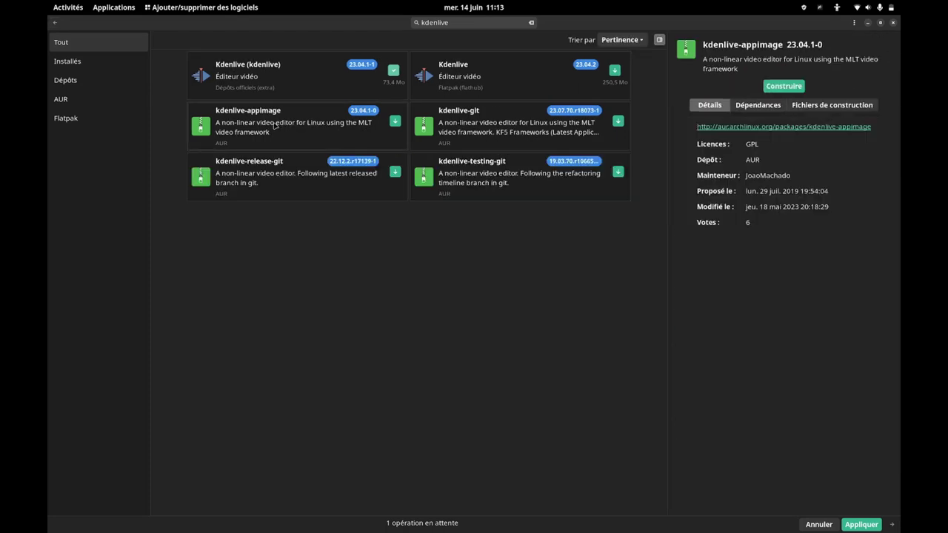
{"action": "left_click", "coordinate": [316, 90]}
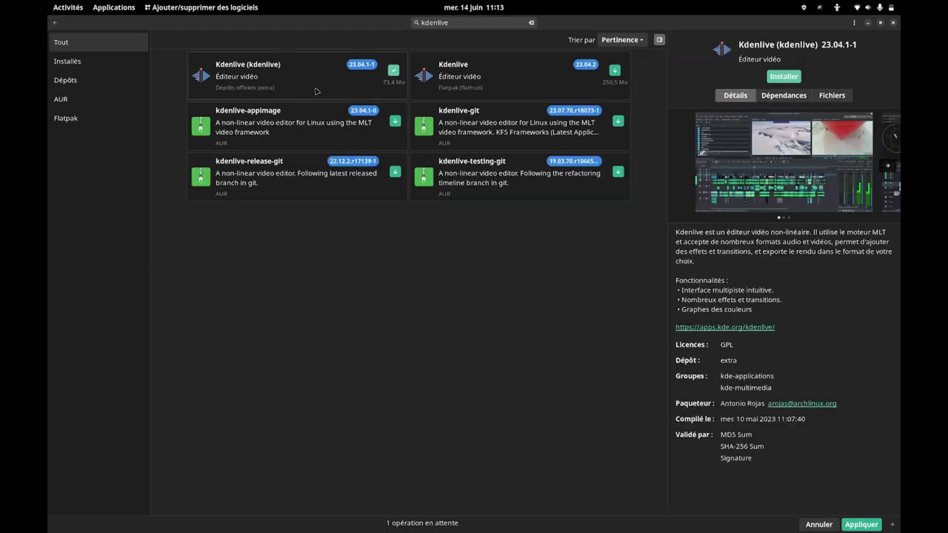
Hide the side-by-side details, view the official Kdenlive package full-page, and restore the side-by-side layout
{"action": "left_click", "coordinate": [659, 41]}
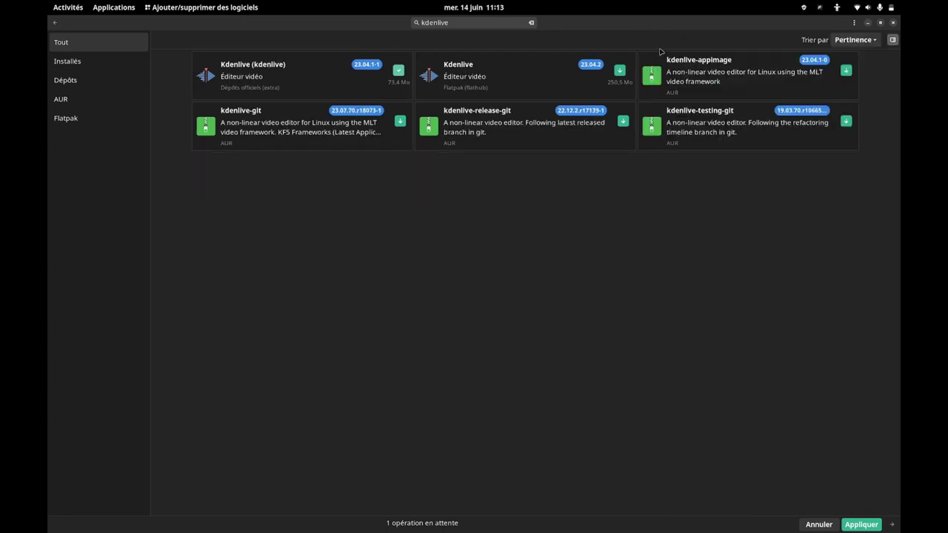
{"action": "left_click", "coordinate": [275, 89]}
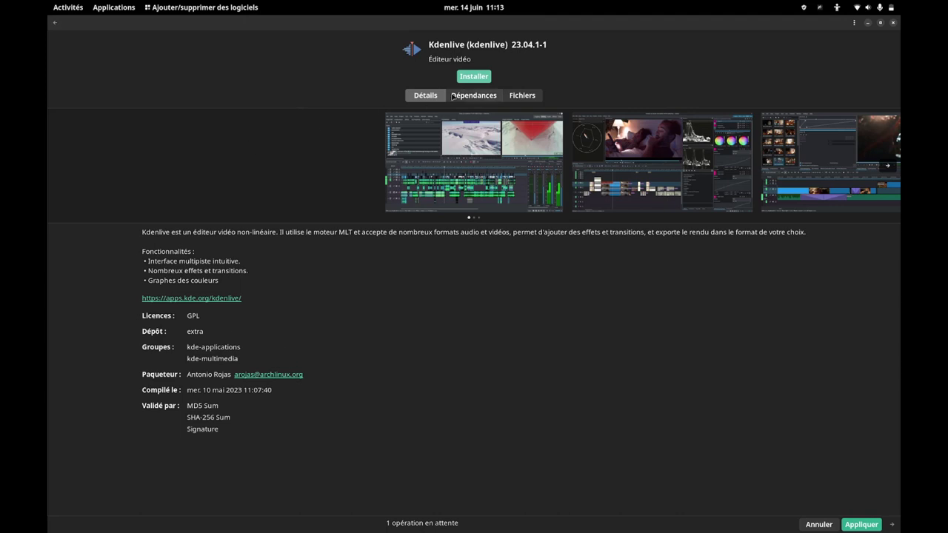
{"action": "left_click", "coordinate": [54, 24]}
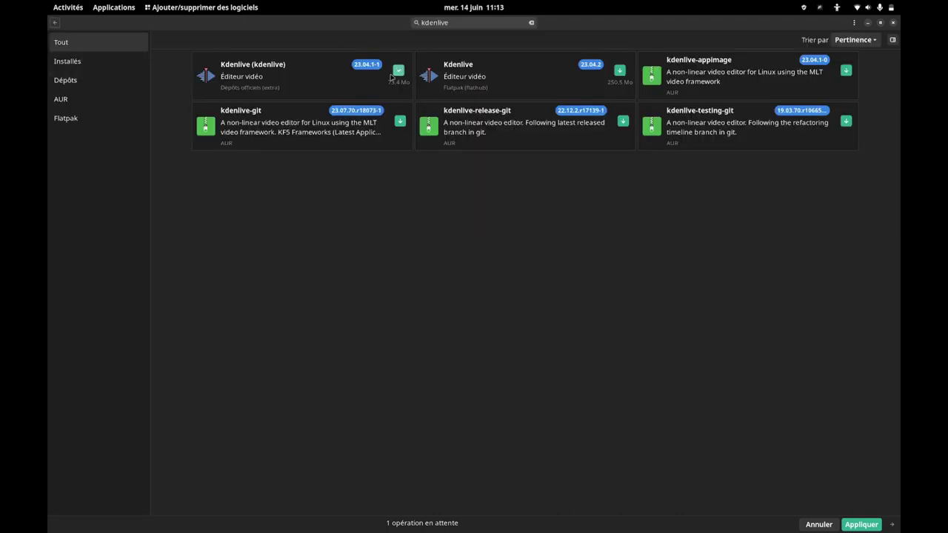
{"action": "left_click", "coordinate": [893, 40]}
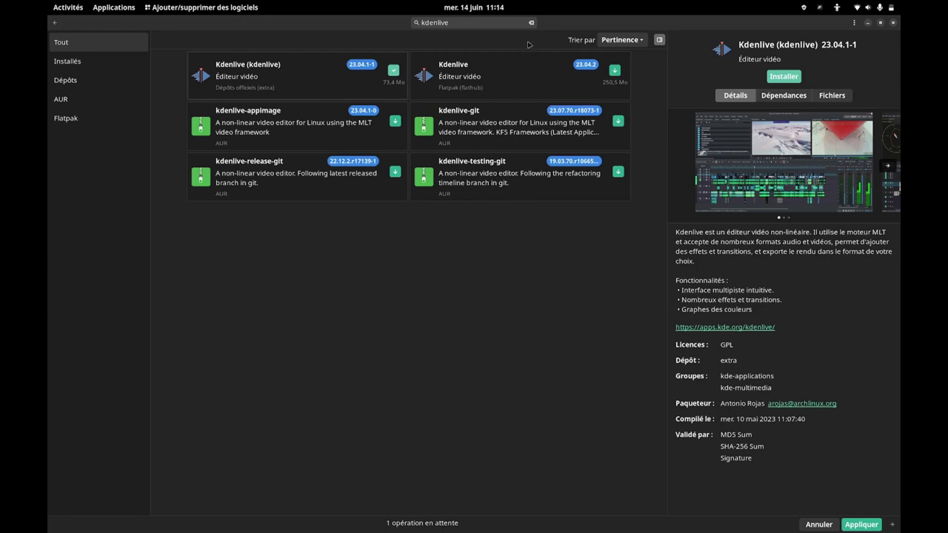
Install the queued Kdenlive package without choosing optional dependencies, authenticating with the account password
{"action": "left_click", "coordinate": [857, 524]}
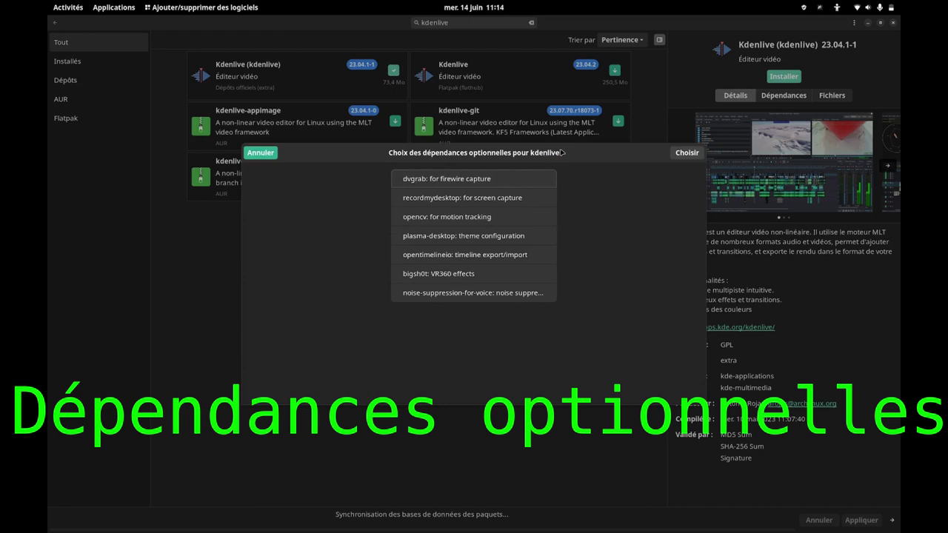
{"action": "left_click", "coordinate": [262, 153]}
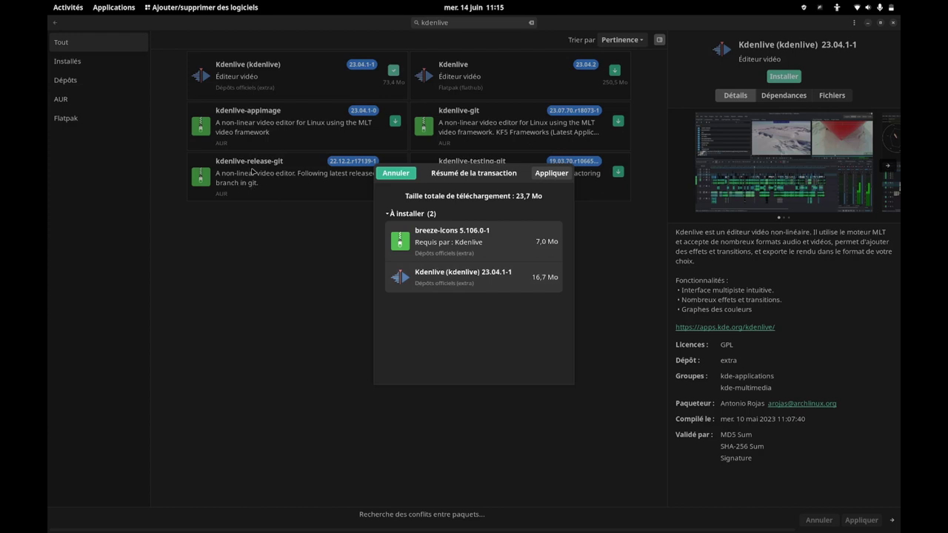
{"action": "left_click", "coordinate": [551, 173]}
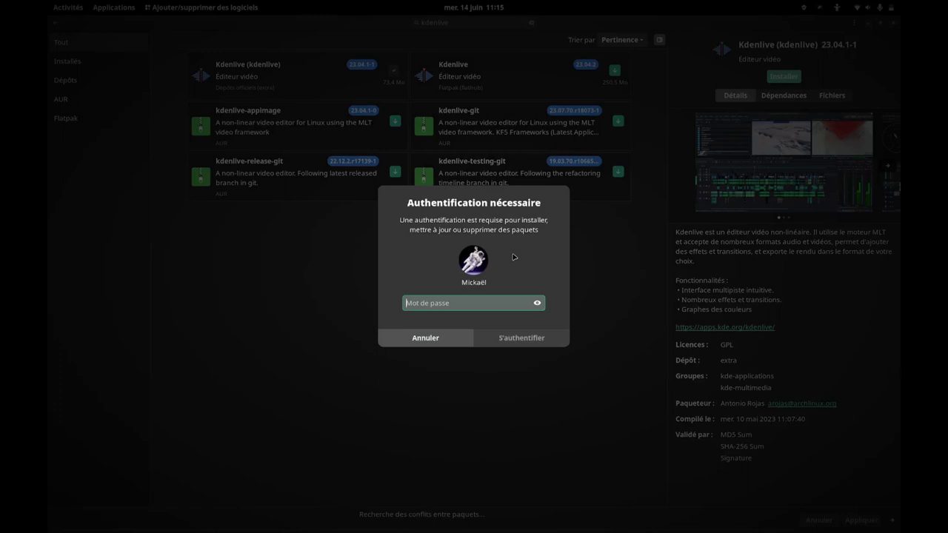
{"action": "type", "text": "a"}
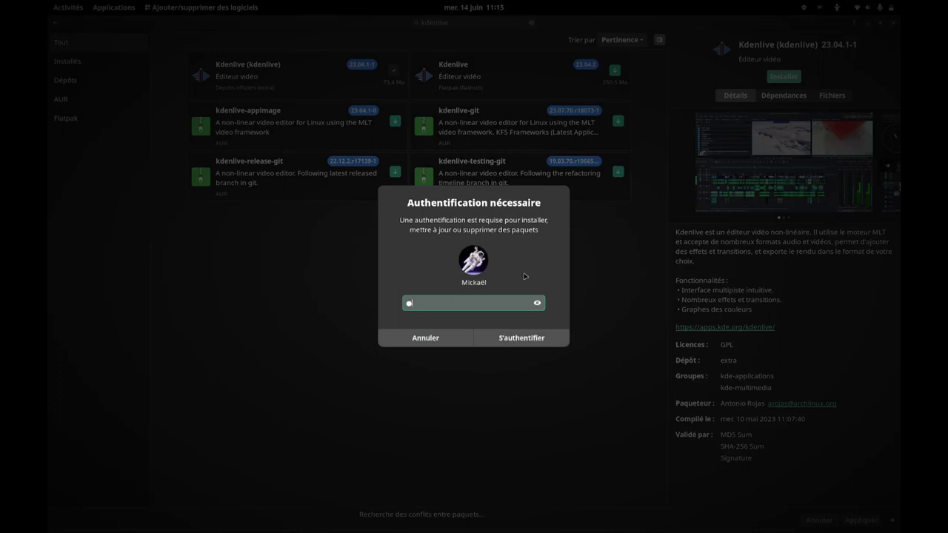
{"action": "left_click", "coordinate": [530, 340]}
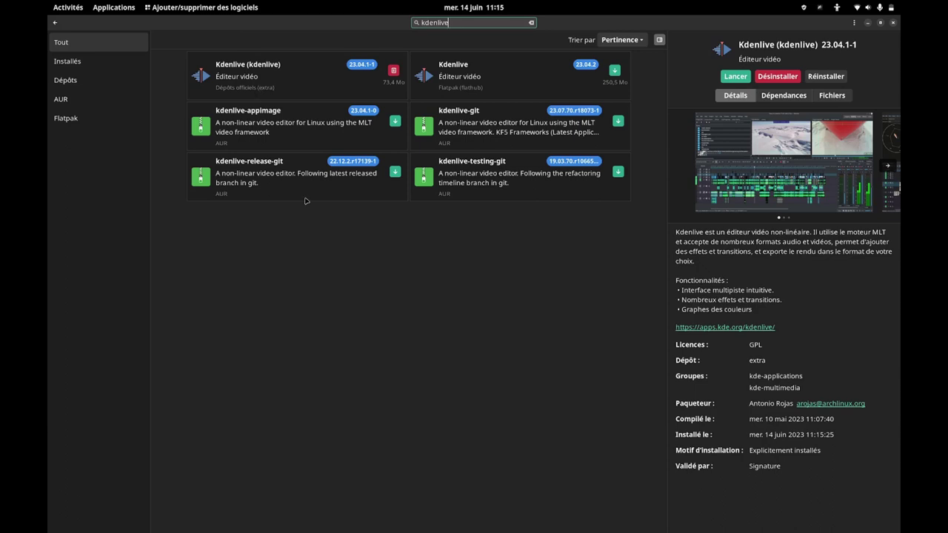
Launch Kdenlive, reset its configuration files, and maximize its window
{"action": "left_click", "coordinate": [61, 10]}
{"action": "type", "text": "kden"}
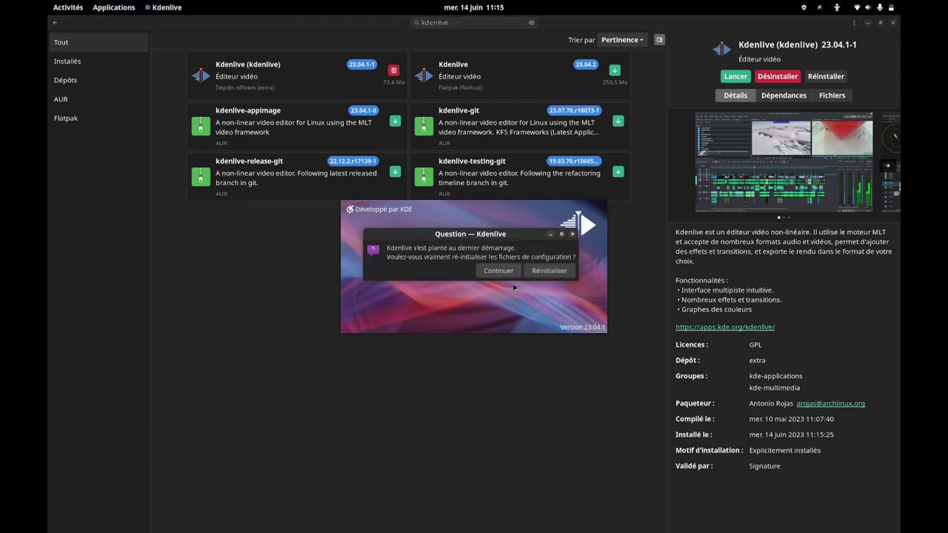
{"action": "left_click", "coordinate": [549, 271]}
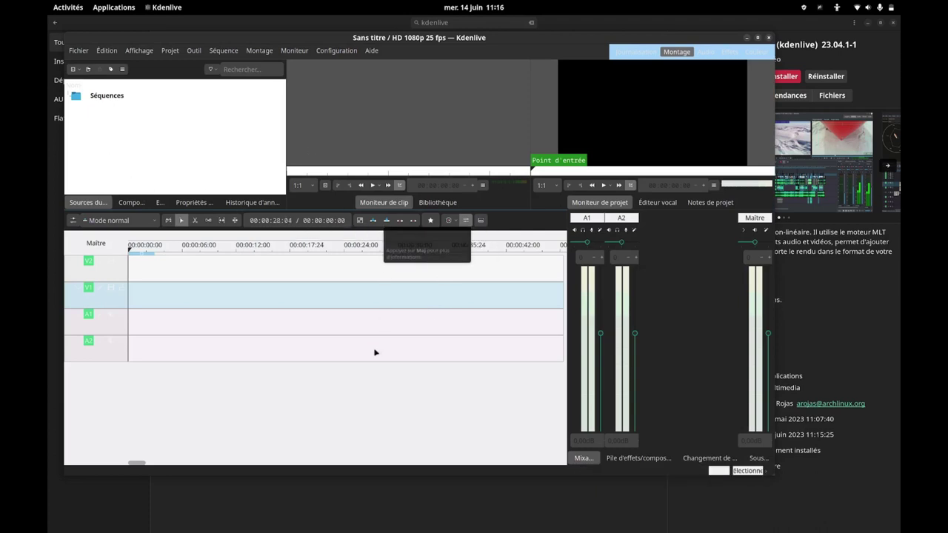
{"action": "left_click", "coordinate": [756, 38]}
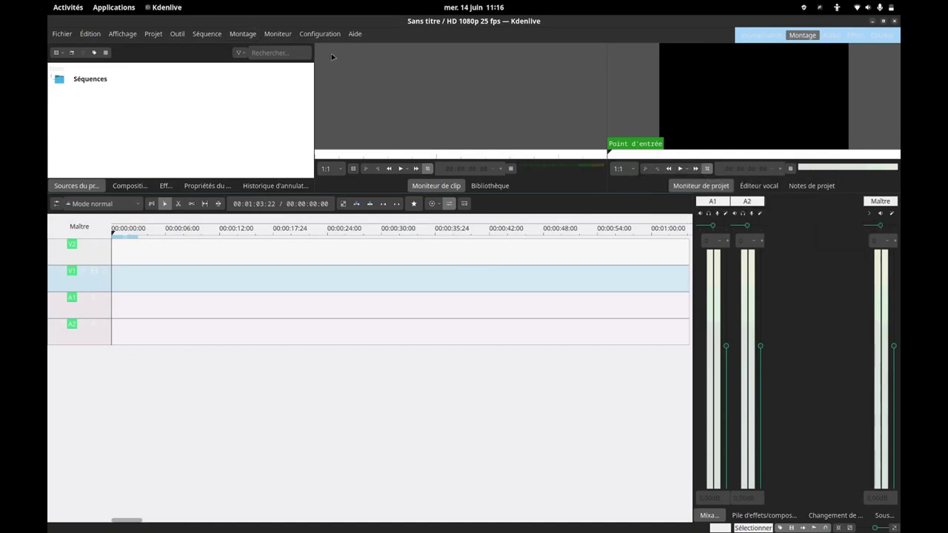
Turn off the forced Breeze icon theme in Kdenlive, accept the restart, and quit Kdenlive
{"action": "left_click", "coordinate": [319, 34]}
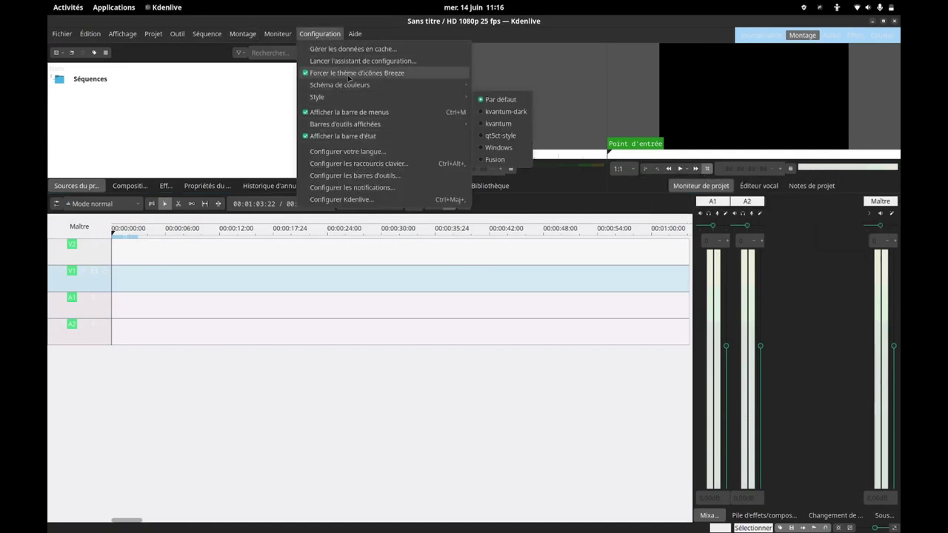
{"action": "left_click", "coordinate": [310, 74]}
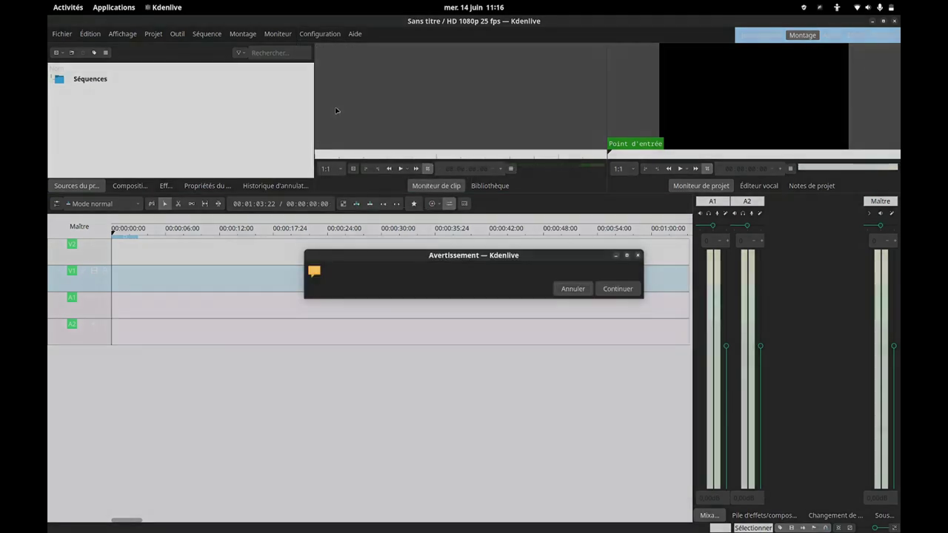
{"action": "left_click", "coordinate": [613, 288]}
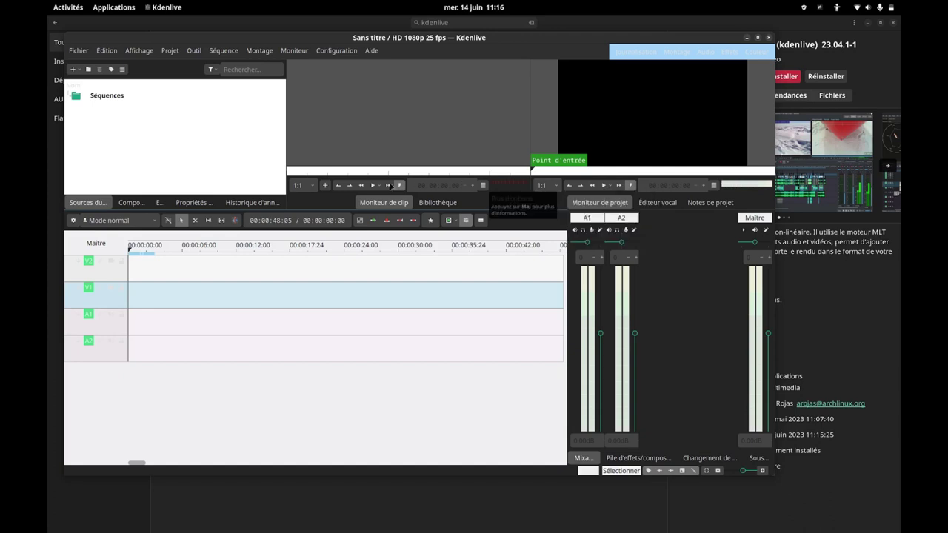
{"action": "key", "text": "ctrl+q"}
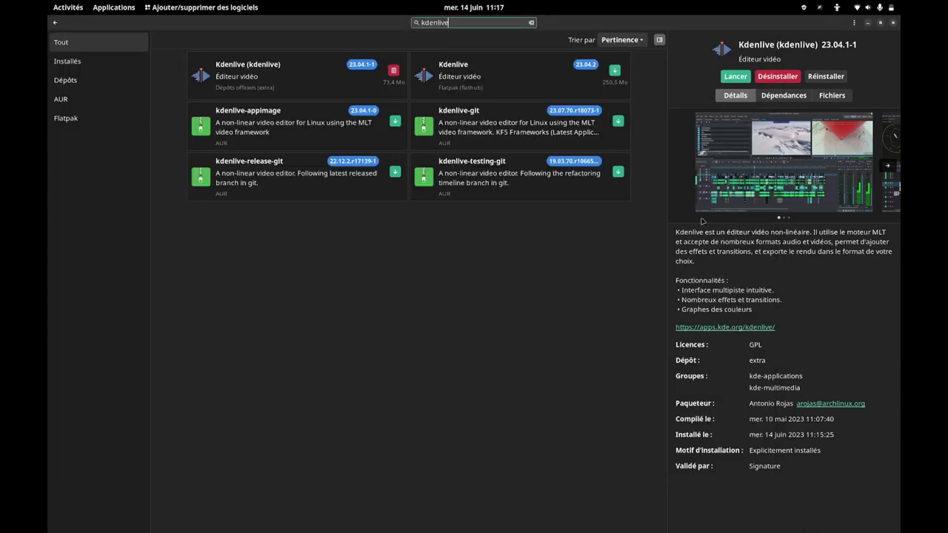
Disable AUR support in the package manager's third-party preferences, then close the preferences and the package manager
{"action": "left_click", "coordinate": [853, 23]}
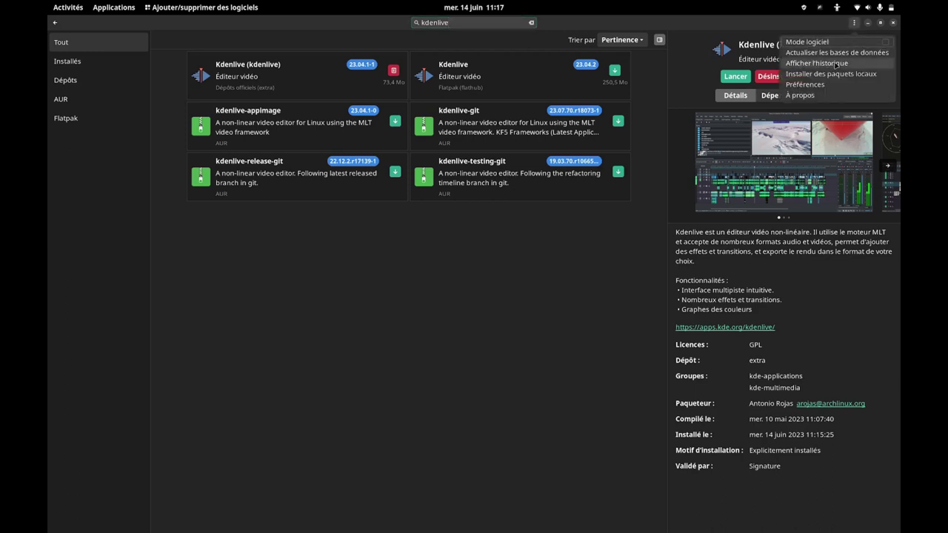
{"action": "left_click", "coordinate": [800, 84]}
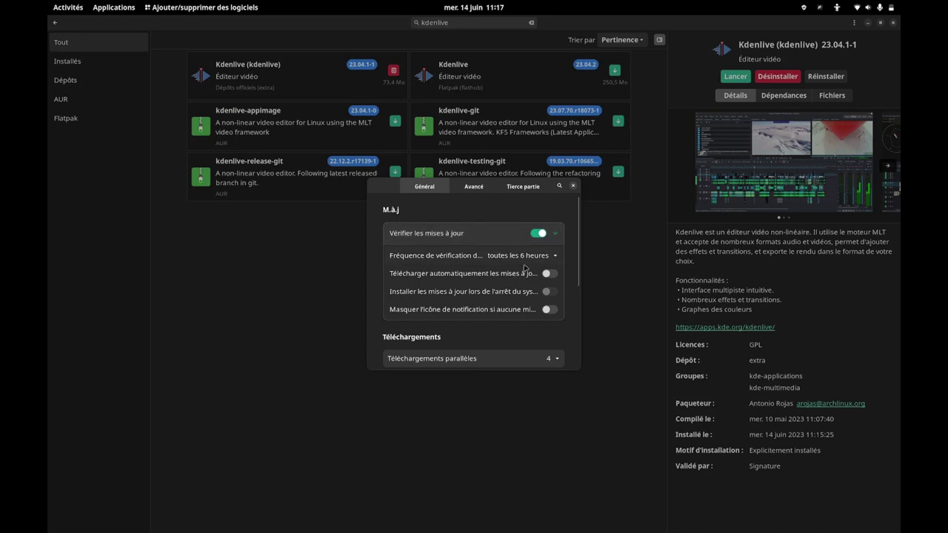
{"action": "left_click", "coordinate": [523, 187]}
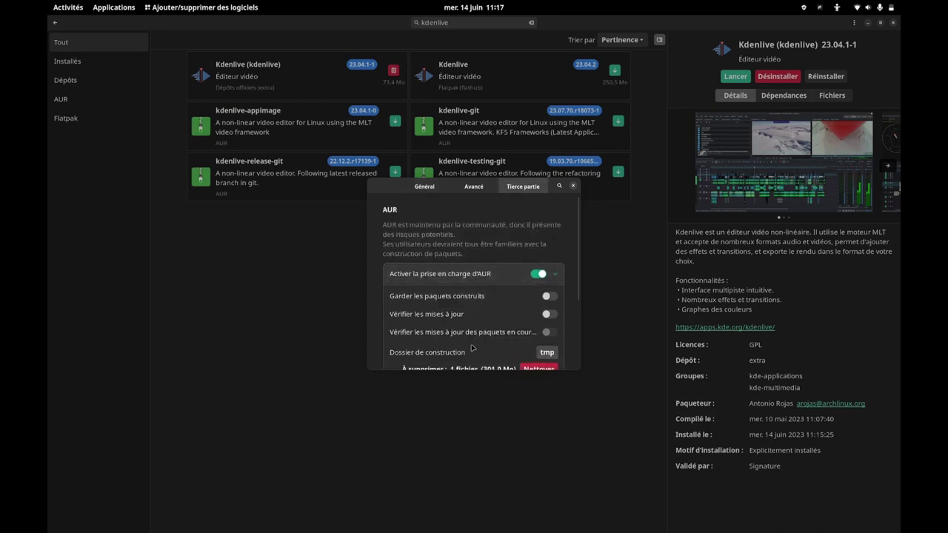
{"action": "left_click", "coordinate": [538, 274]}
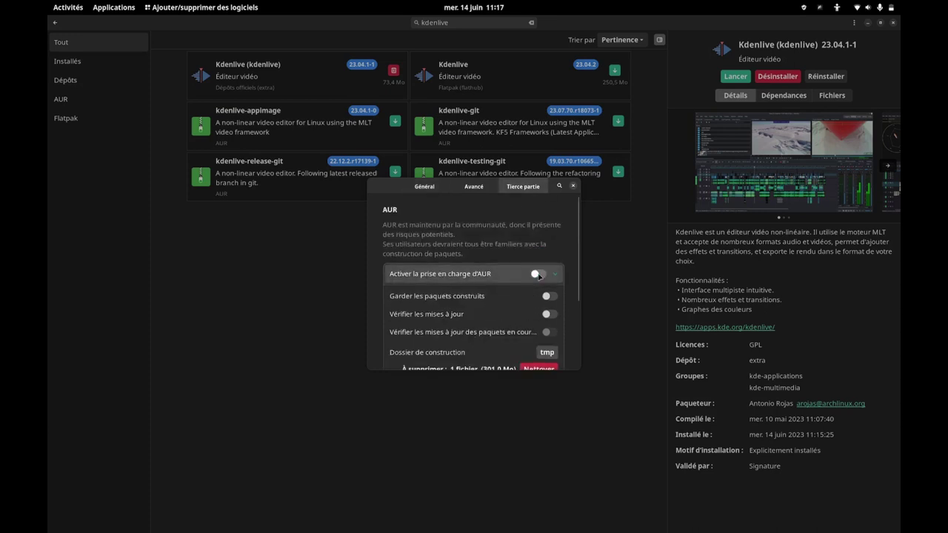
{"action": "left_click_drag", "start_coordinate": [573, 371], "coordinate": [573, 444]}
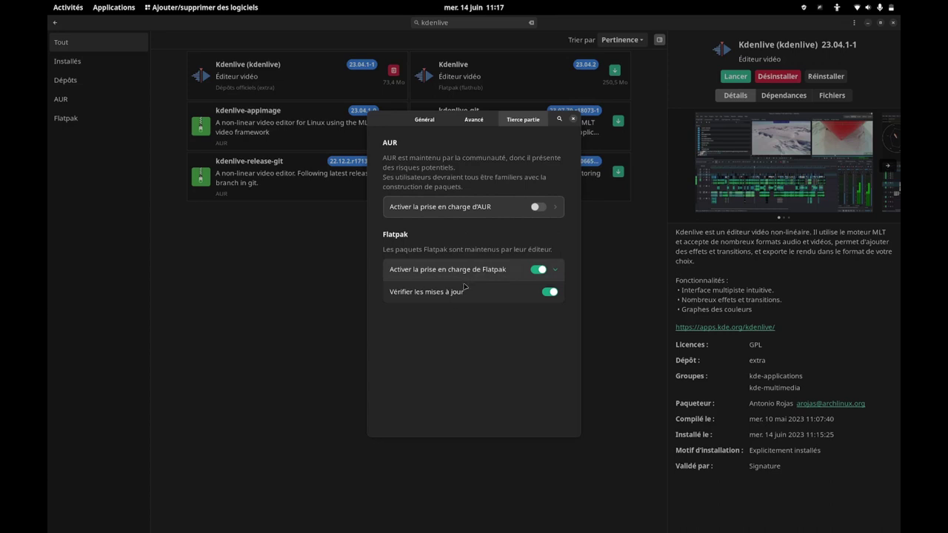
{"action": "left_click", "coordinate": [574, 120]}
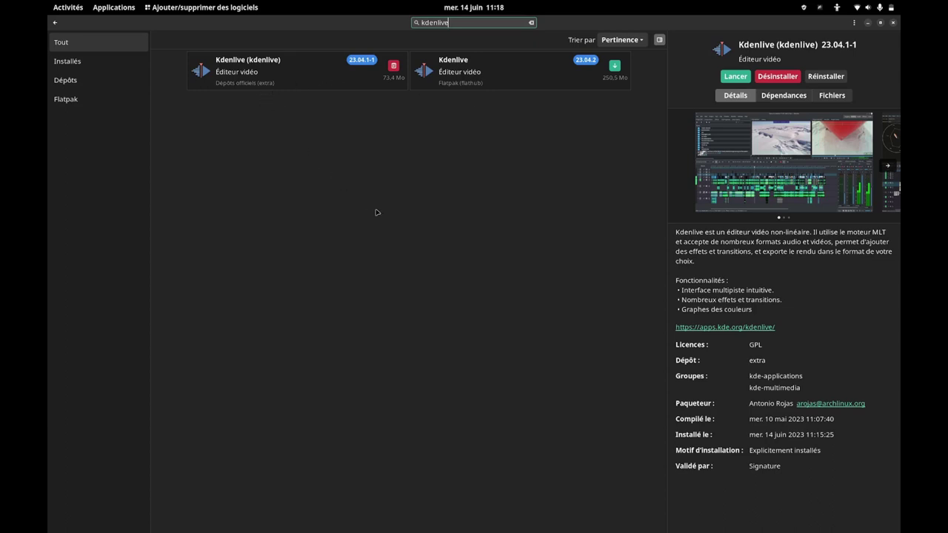
{"action": "left_click", "coordinate": [894, 22]}
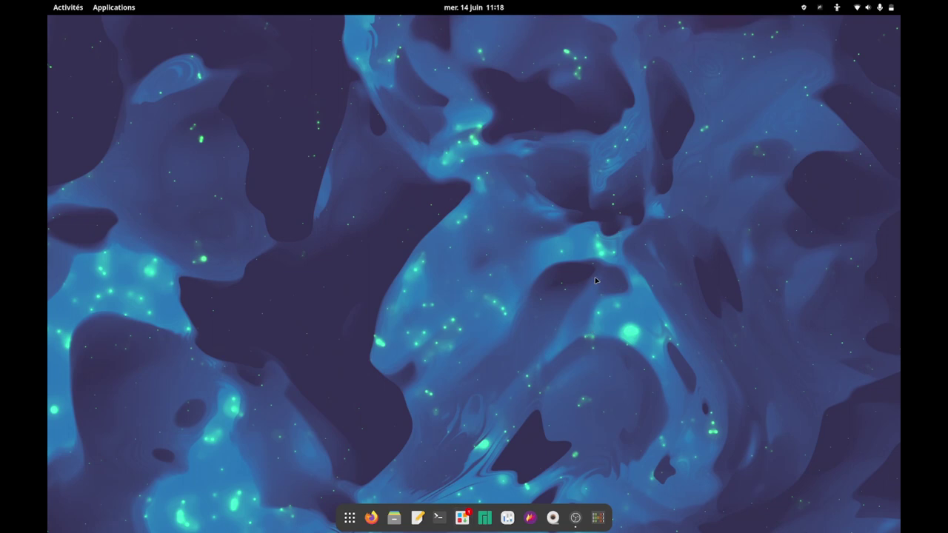
Dismiss the Flameshot notification and clear all remaining desktop notifications
{"action": "left_click", "coordinate": [462, 9]}
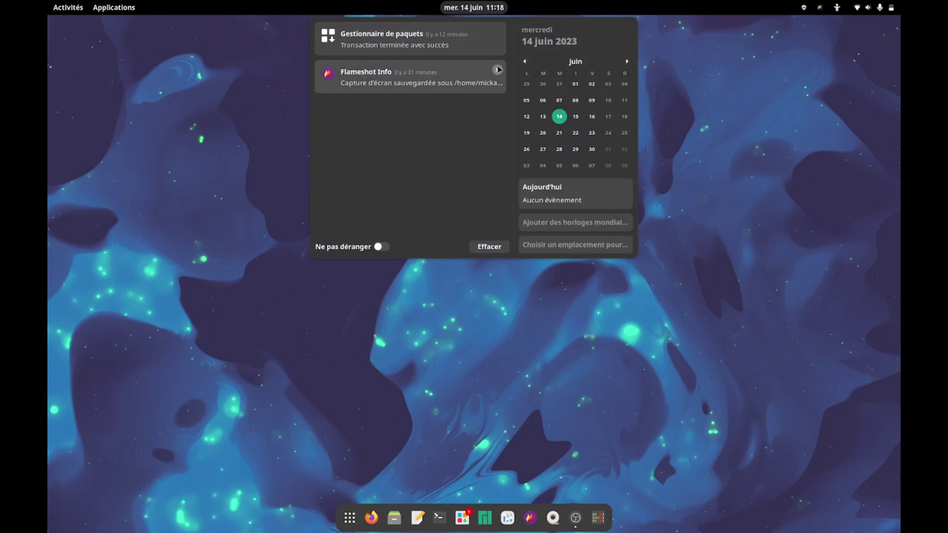
{"action": "left_click", "coordinate": [497, 69]}
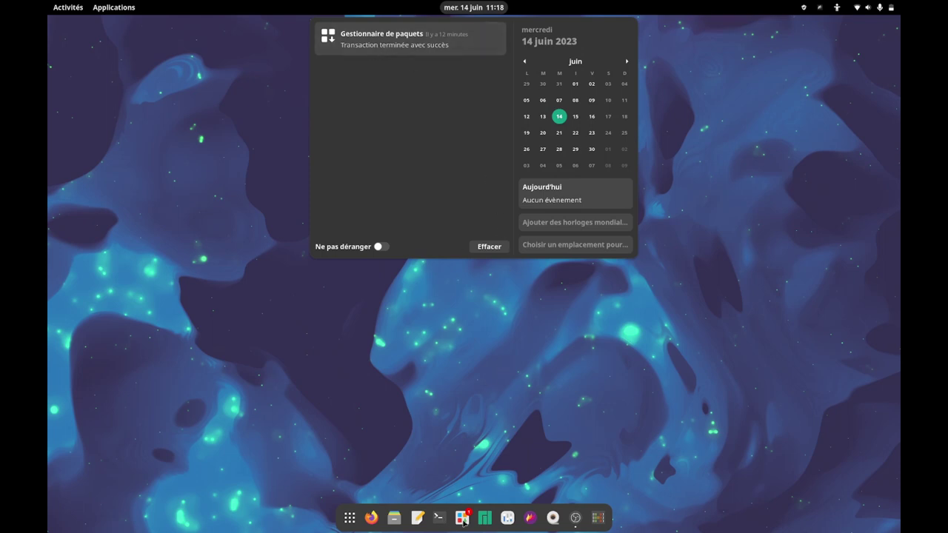
{"action": "left_click", "coordinate": [488, 248]}
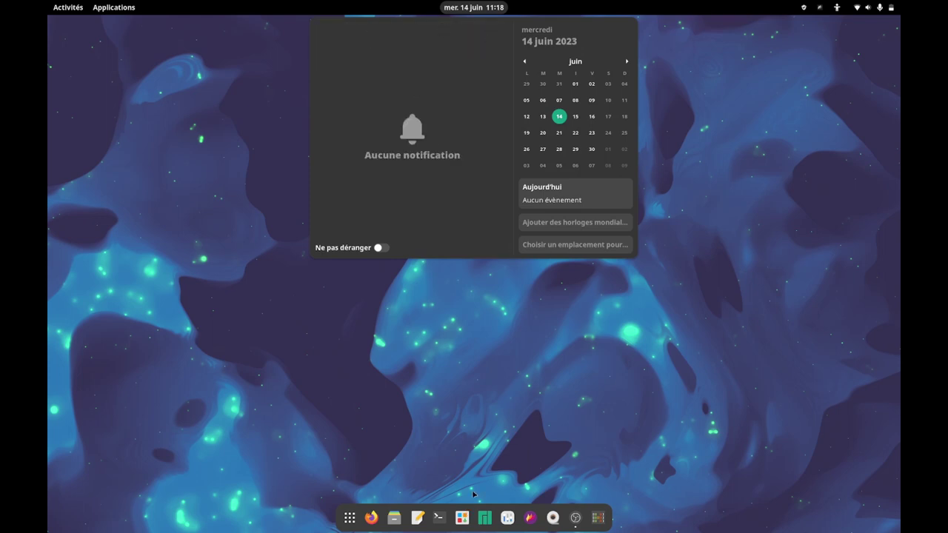
{"action": "left_click", "coordinate": [457, 524]}
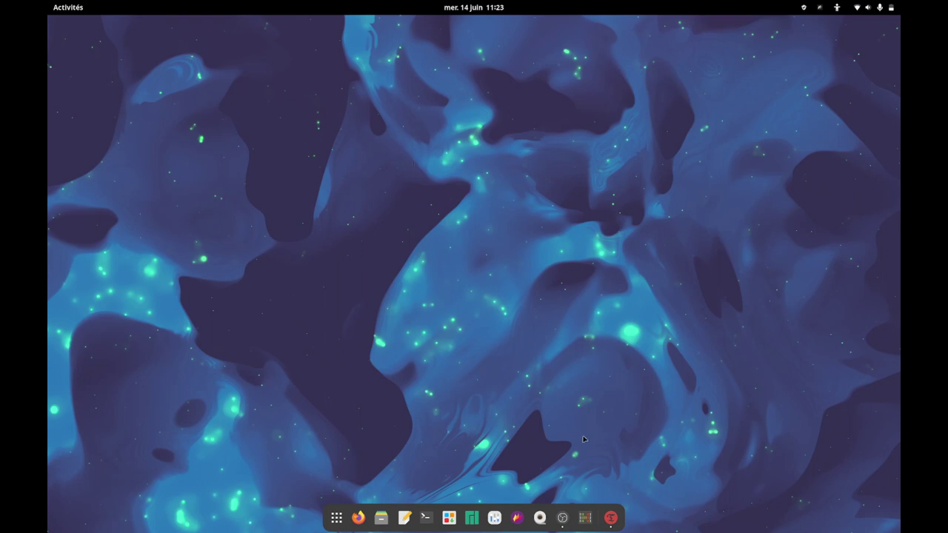
Open Timeshift, visit its tutorial from the Libre à Quimperlé tutorials page in Firefox, and return to reposition the Timeshift window
{"action": "left_click", "coordinate": [608, 519]}
{"action": "left_click_drag", "start_coordinate": [461, 108], "coordinate": [494, 157]}
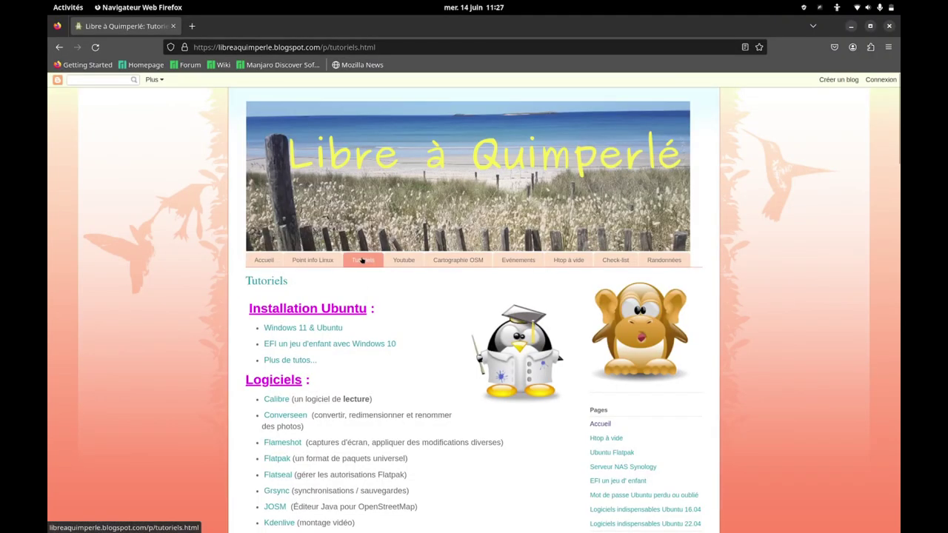
{"action": "scroll", "coordinate": [263, 272], "scroll_direction": "down", "scroll_amount": 5}
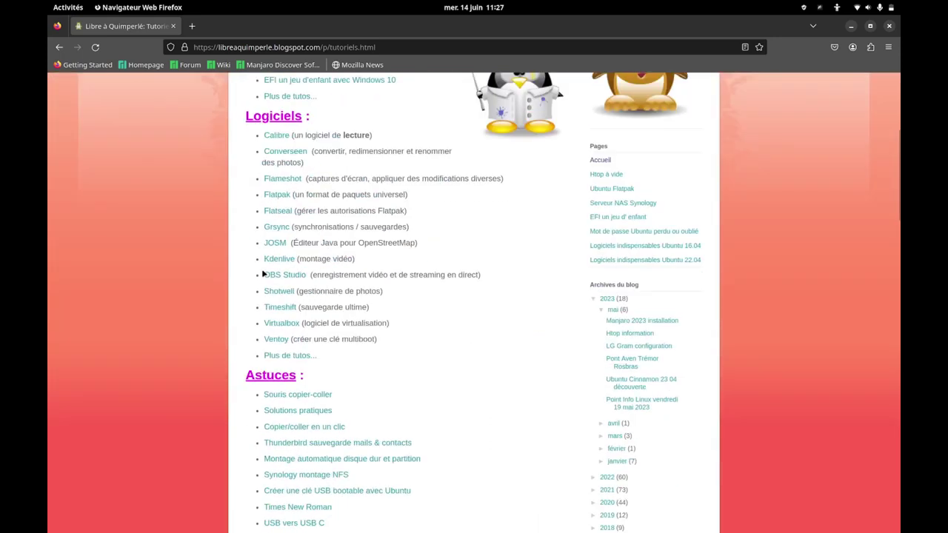
{"action": "left_click", "coordinate": [277, 311]}
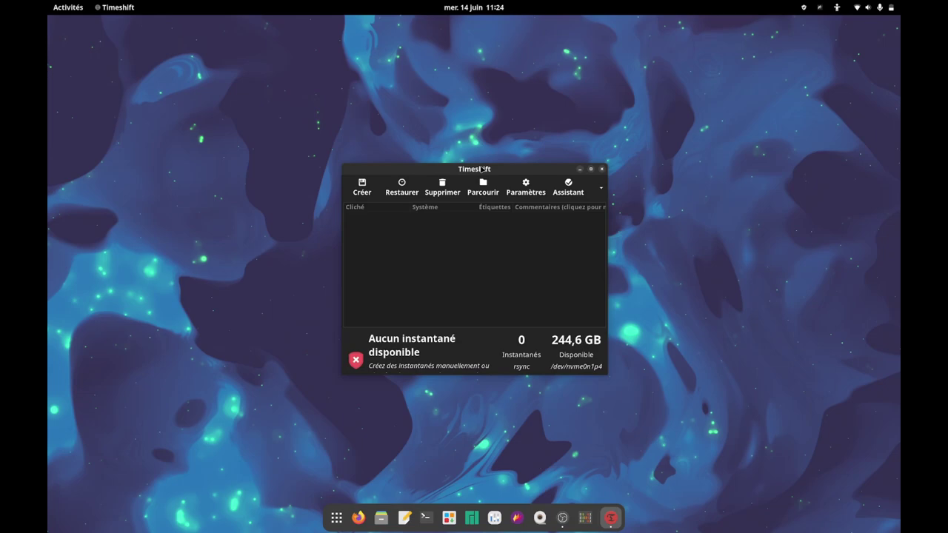
{"action": "left_click_drag", "start_coordinate": [482, 169], "coordinate": [521, 177]}
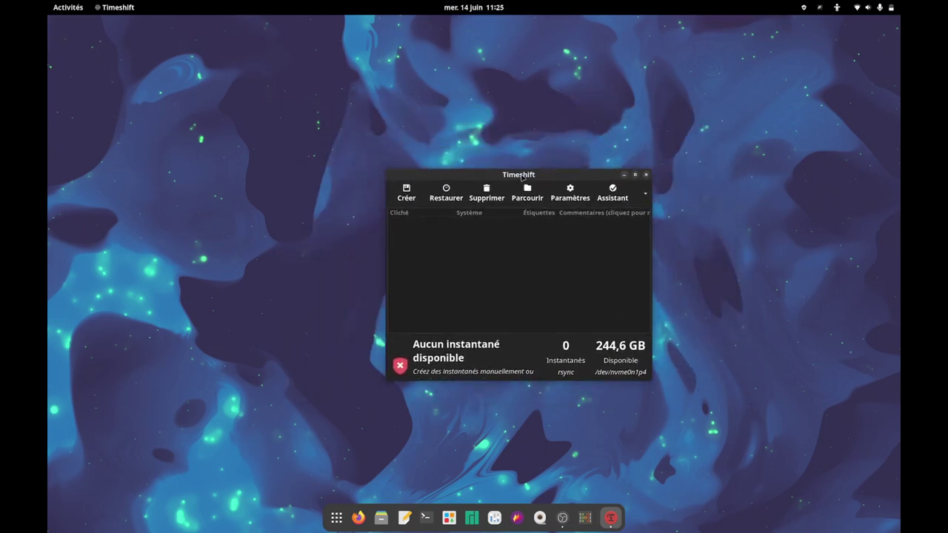